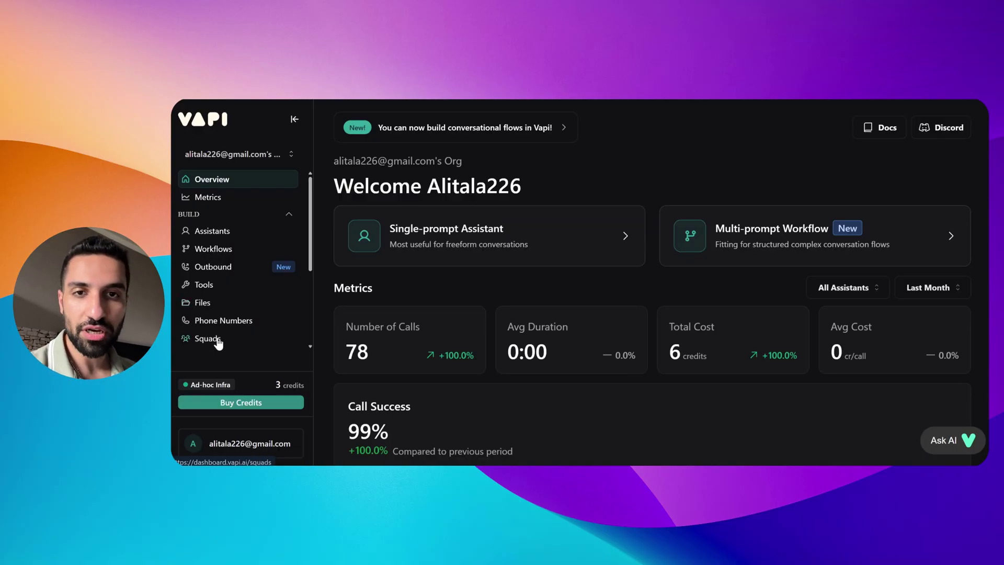
Step: Hold a voice test call with the Locksmith Agent assistant and close the live transcript
left_click(219, 236)
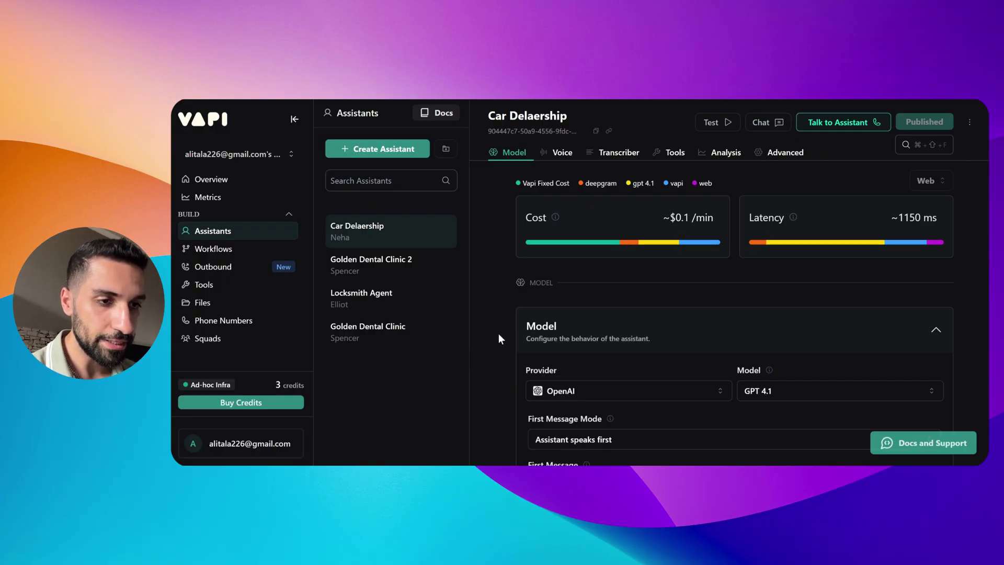
left_click(363, 299)
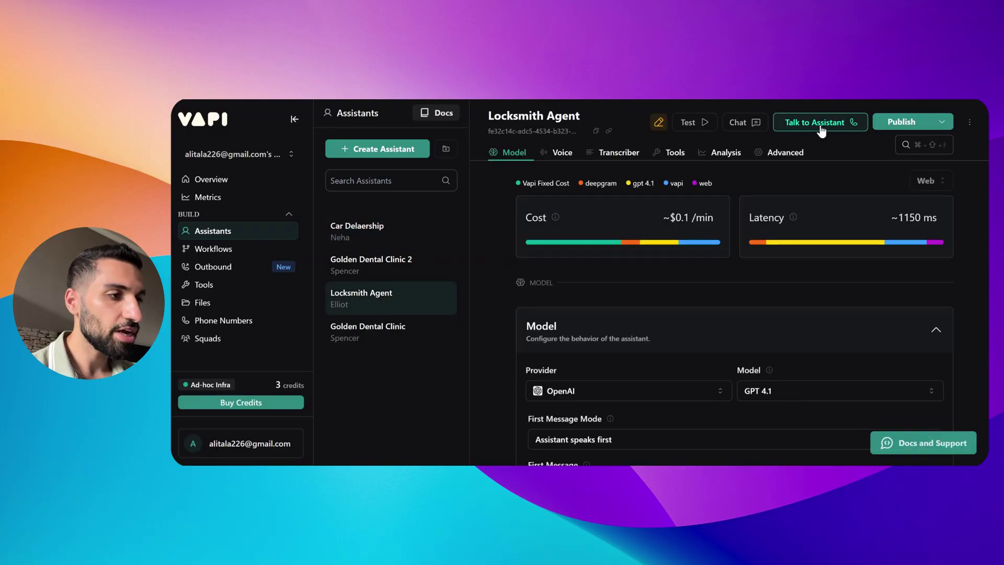
left_click(822, 126)
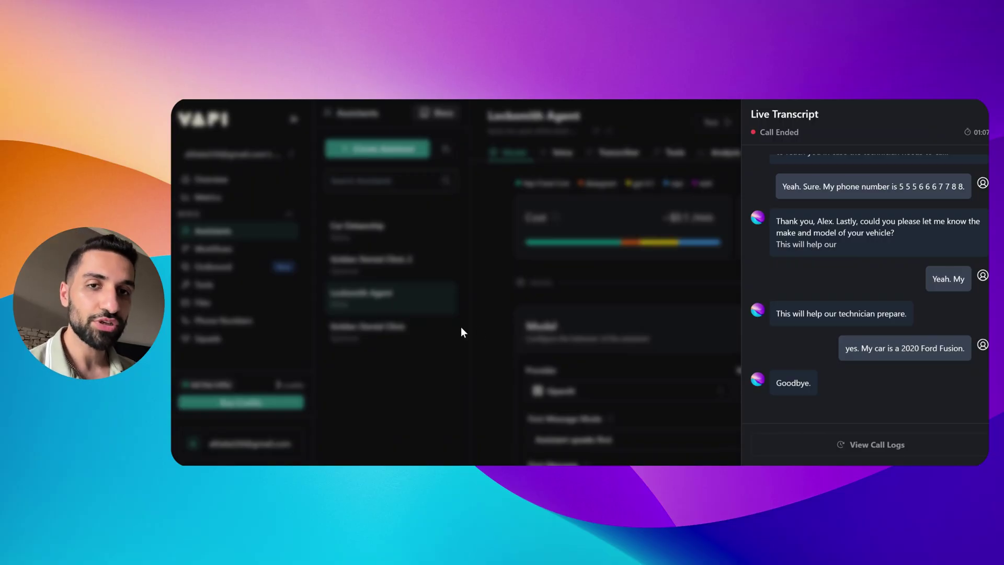
left_click(500, 326)
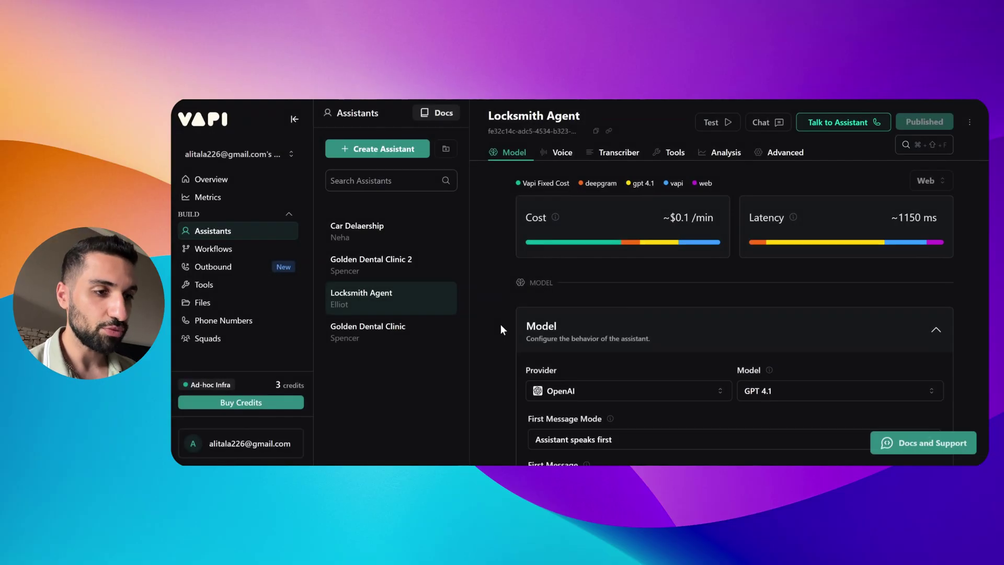
Step: Hold a voice test call with the Golden Dental Clinic assistant to book a cleaning appointment, closing the transcript when finished
left_click(360, 341)
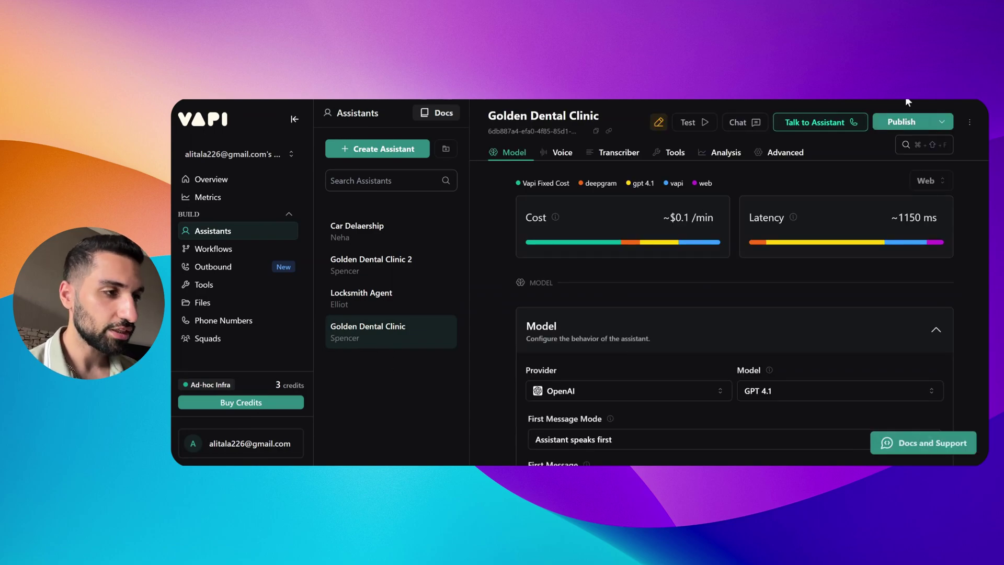
left_click(812, 125)
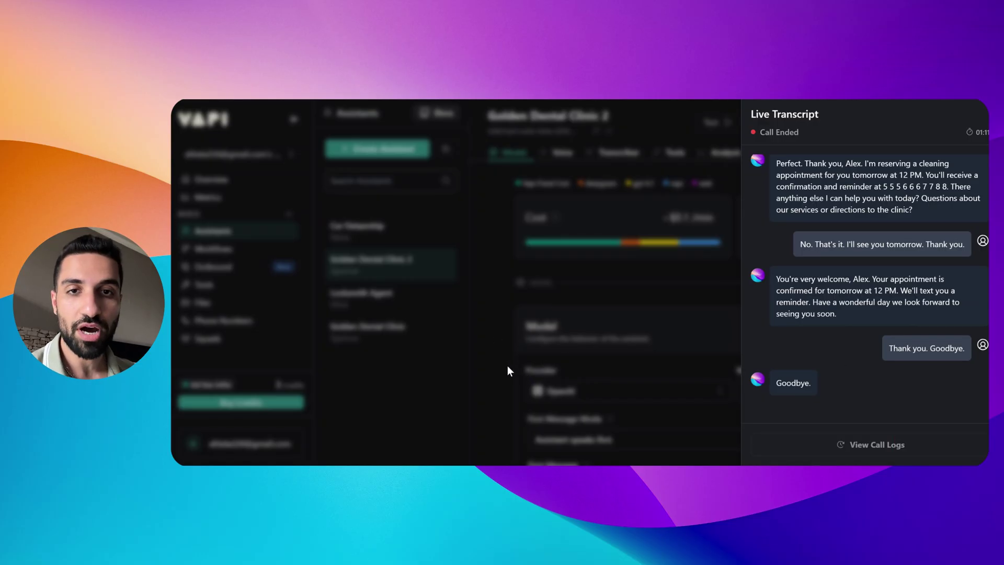
left_click(450, 366)
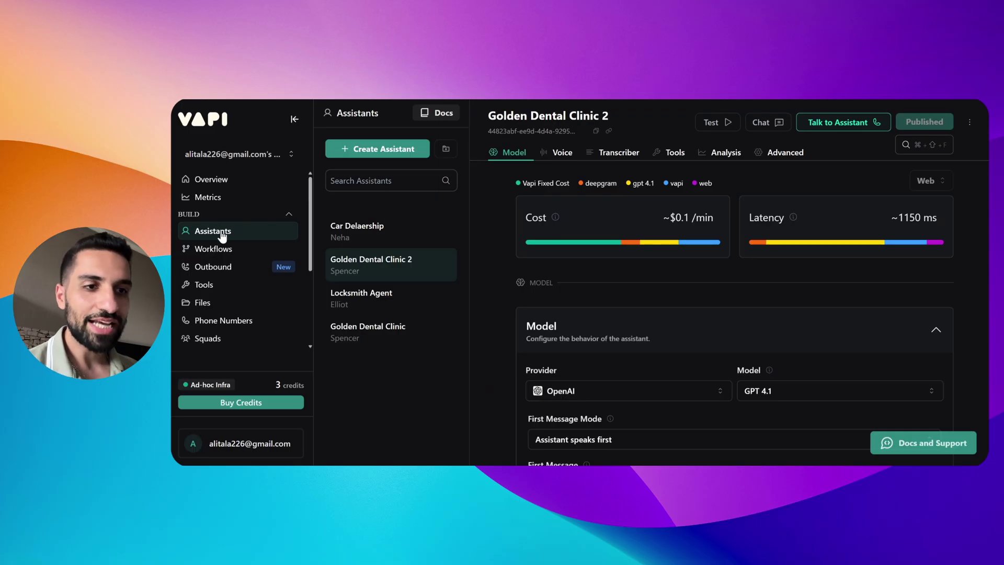
Step: Start creating a new assistant and look through the available quickstart templates
left_click(368, 159)
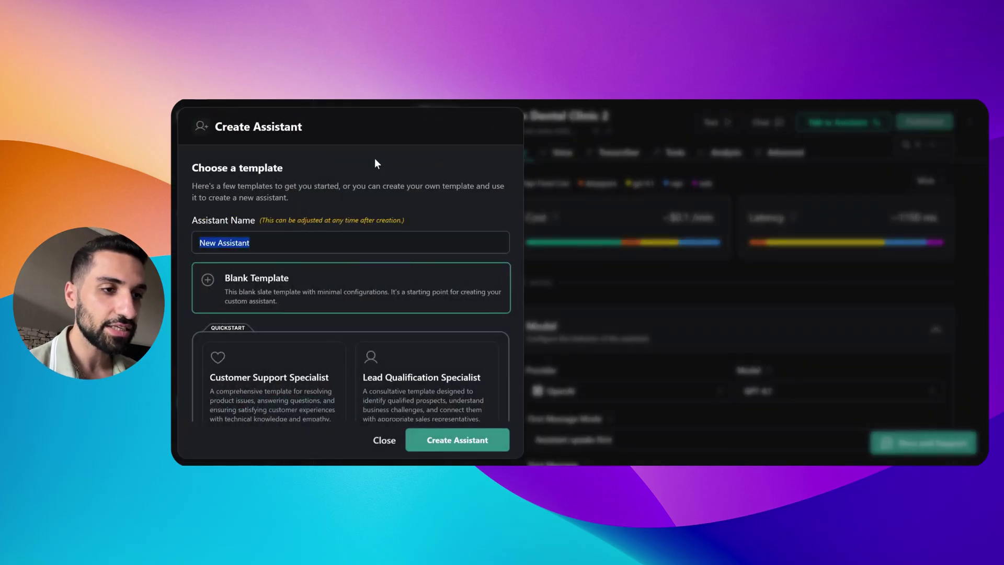
scroll(321, 301, "down", 2)
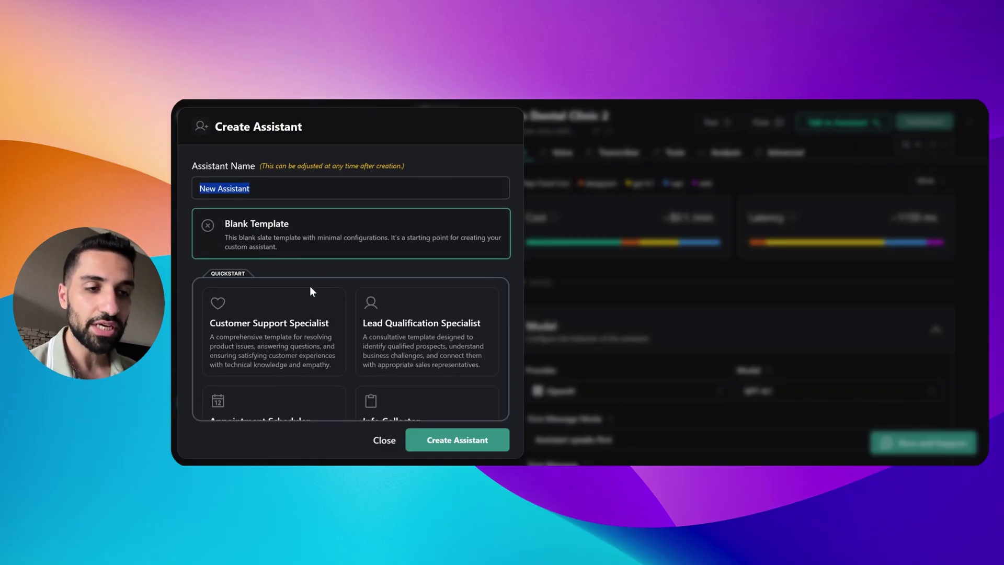
scroll(311, 287, "down", 3)
scroll(312, 320, "up", 3)
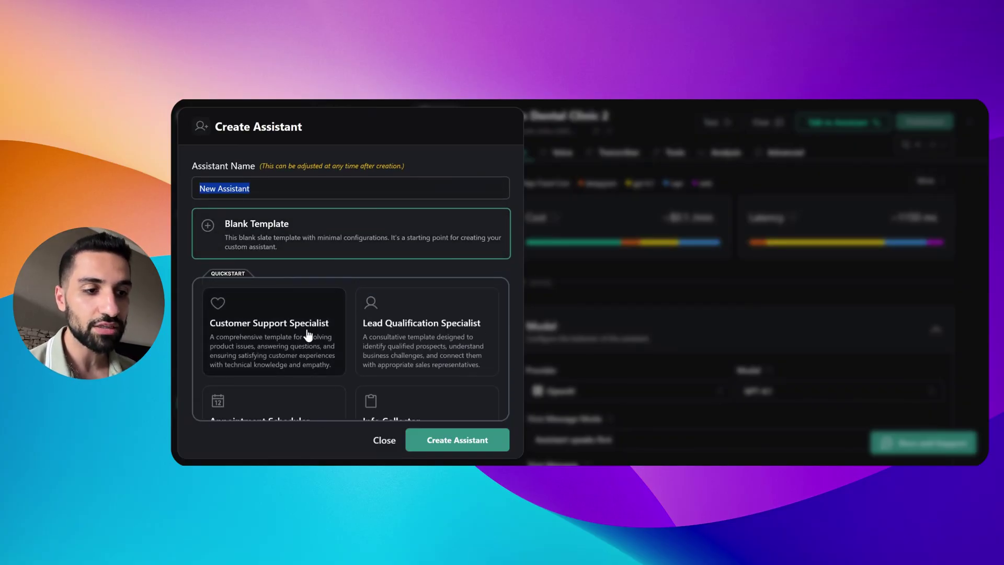
scroll(314, 337, "down", 3)
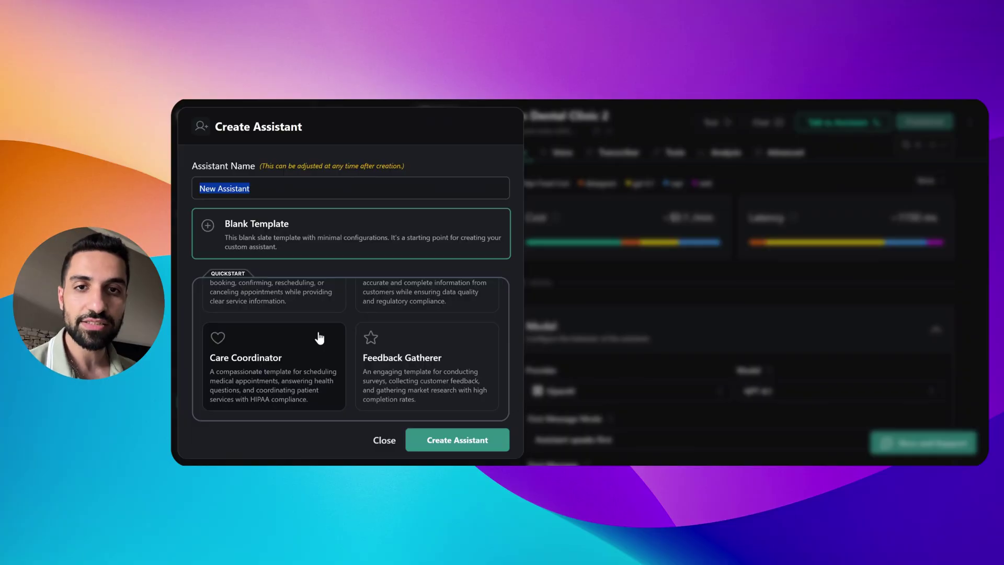
scroll(327, 332, "up", 3)
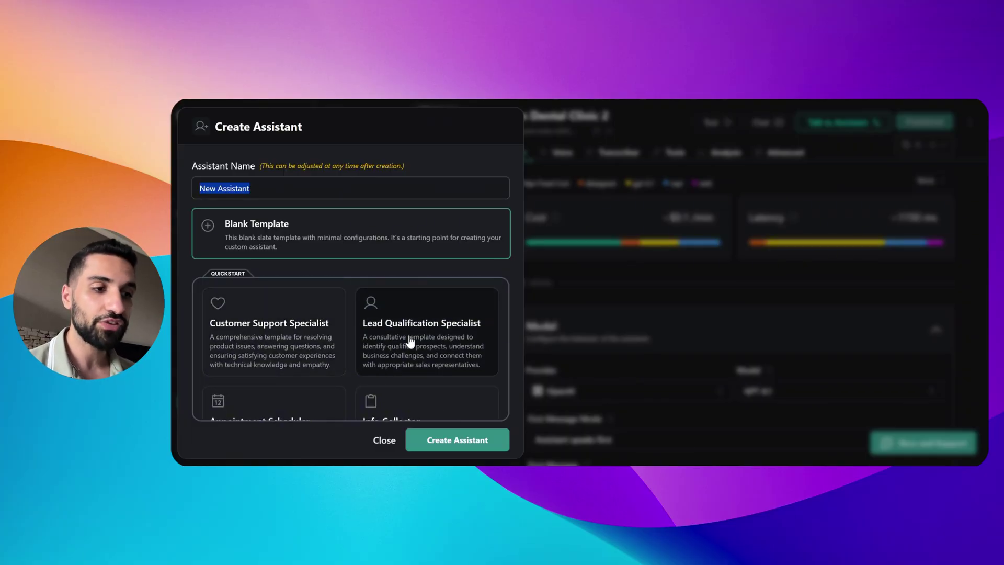
scroll(411, 341, "down", 3)
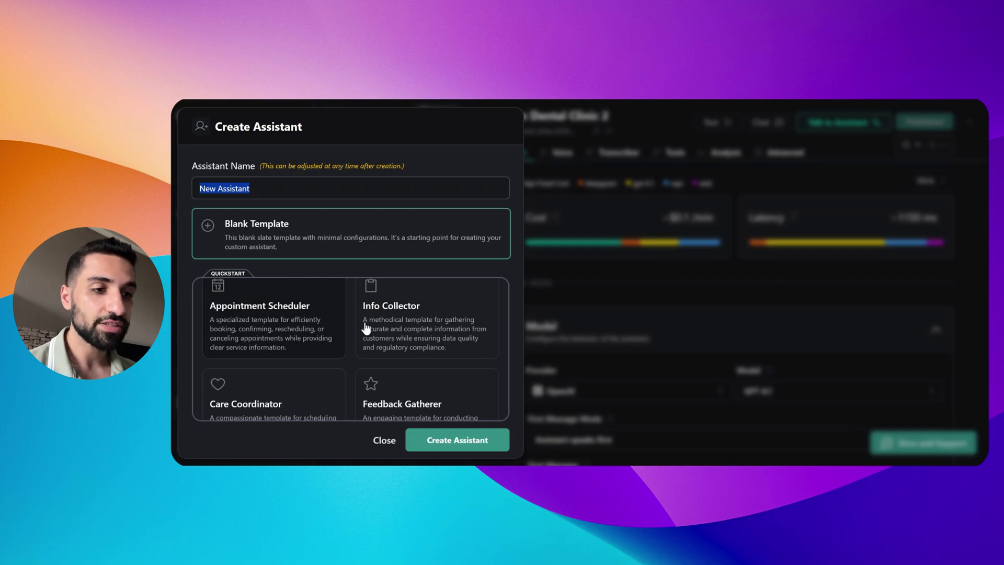
scroll(376, 332, "down", 2)
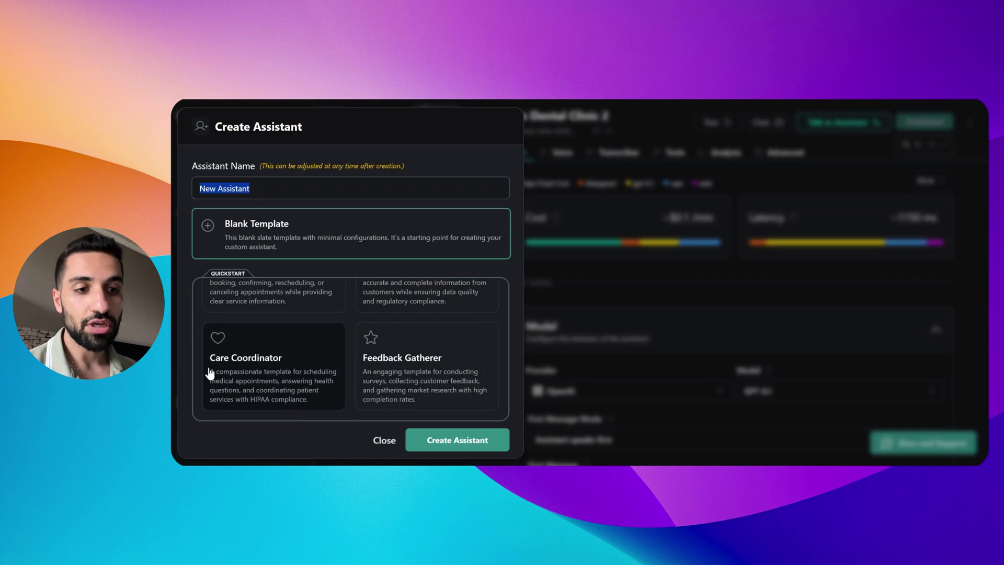
scroll(262, 346, "up", 5)
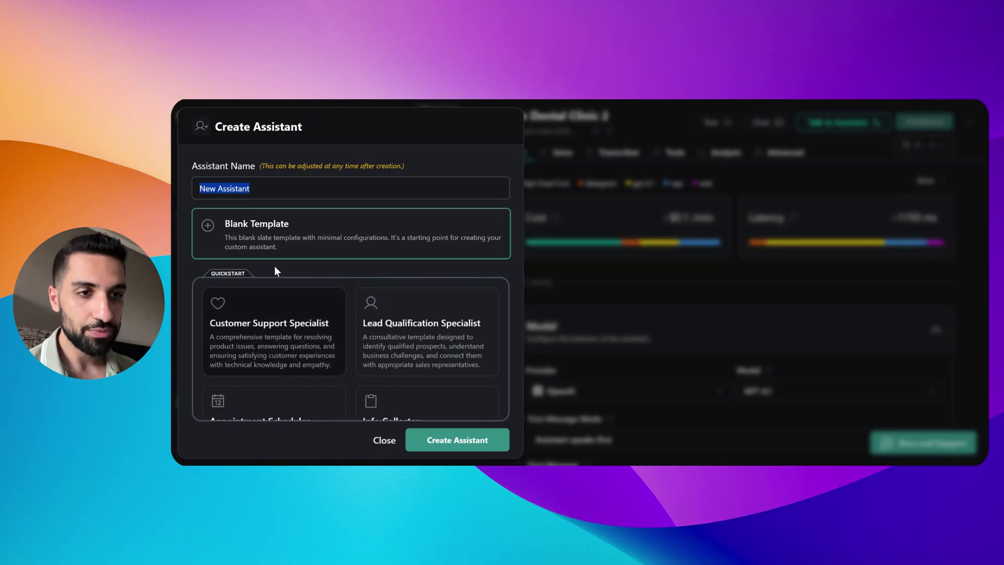
Step: Name the new assistant "Demo assistant" and create it from the Blank Template
double_click(267, 190)
key("BackSpace")
key("BackSpace")
key("BackSpace")
key("BackSpace")
key("BackSpace")
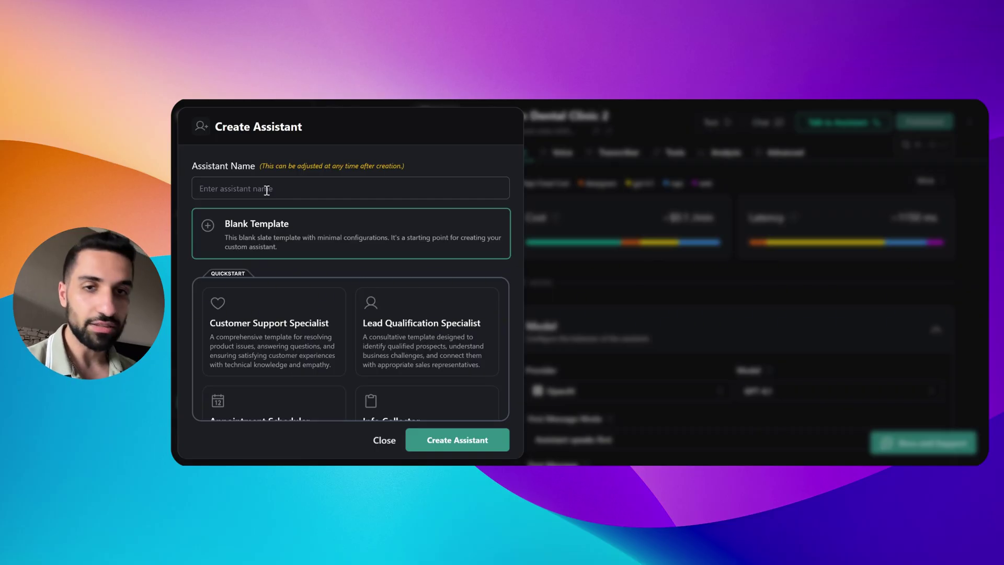
type("Demo ")
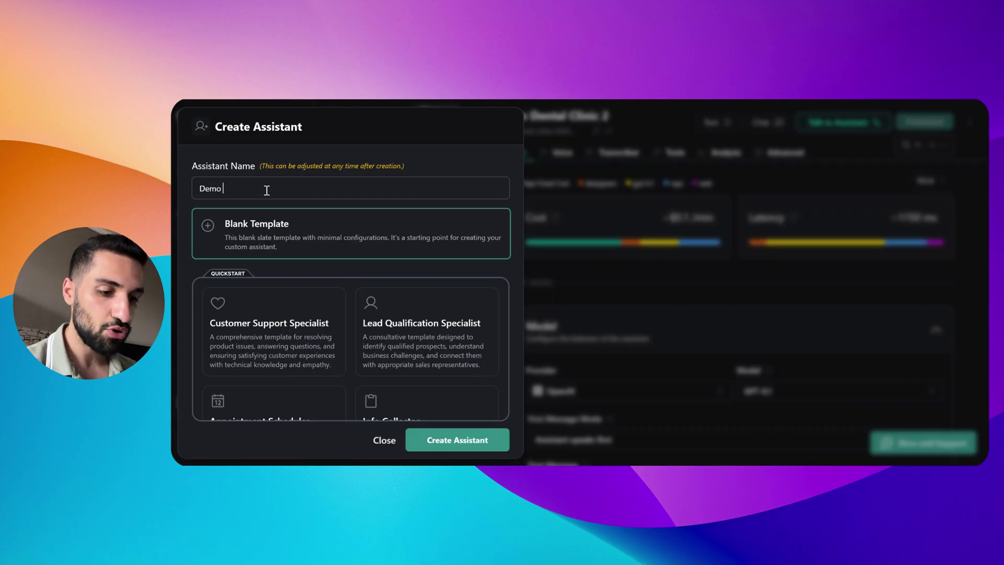
type("assistant")
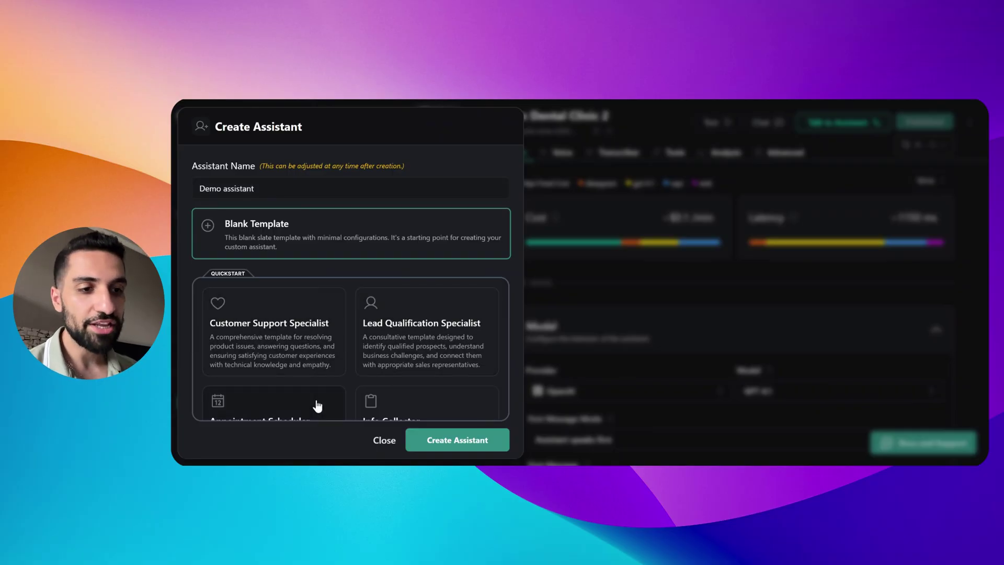
scroll(382, 383, "down", 2)
scroll(382, 383, "up", 2)
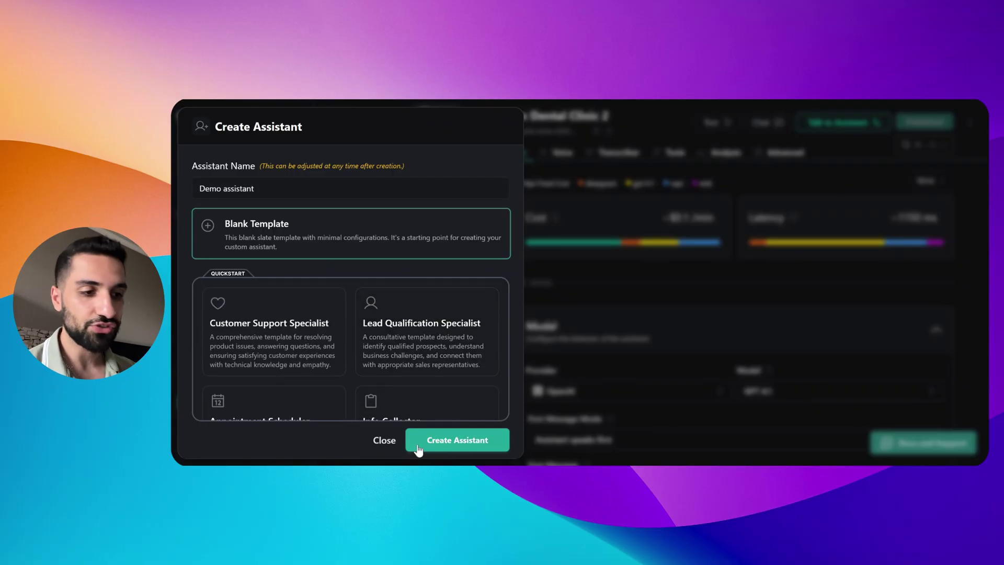
left_click(437, 443)
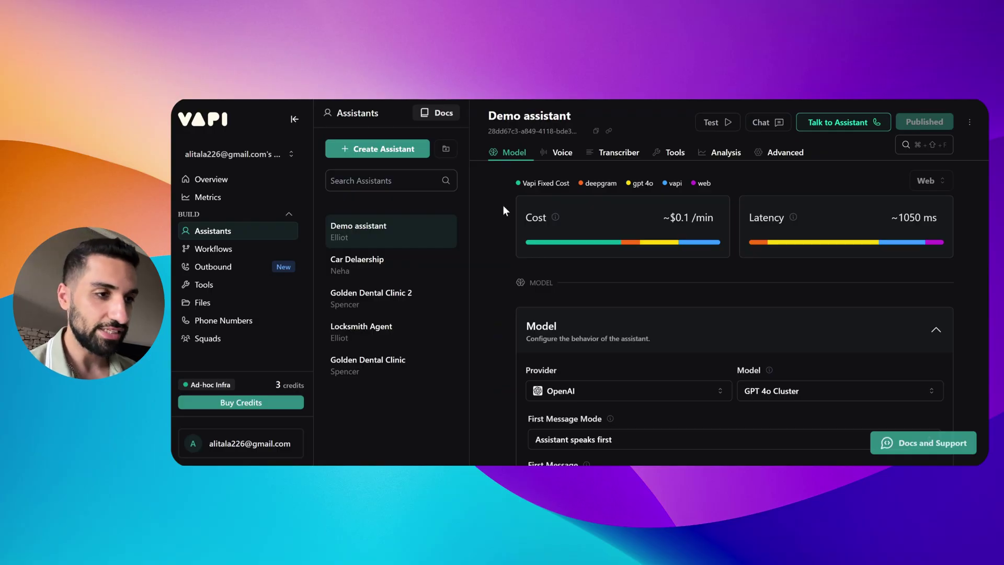
Step: Review the model providers, keep OpenAI, and set the assistant's model to GPT 4.1 Nano
scroll(498, 232, "down", 2)
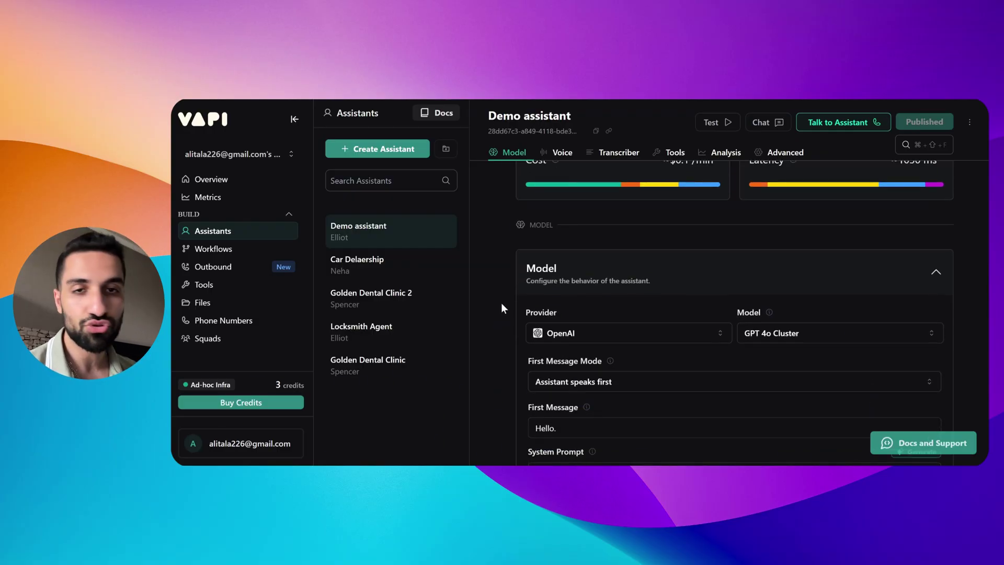
scroll(528, 285, "down", 2)
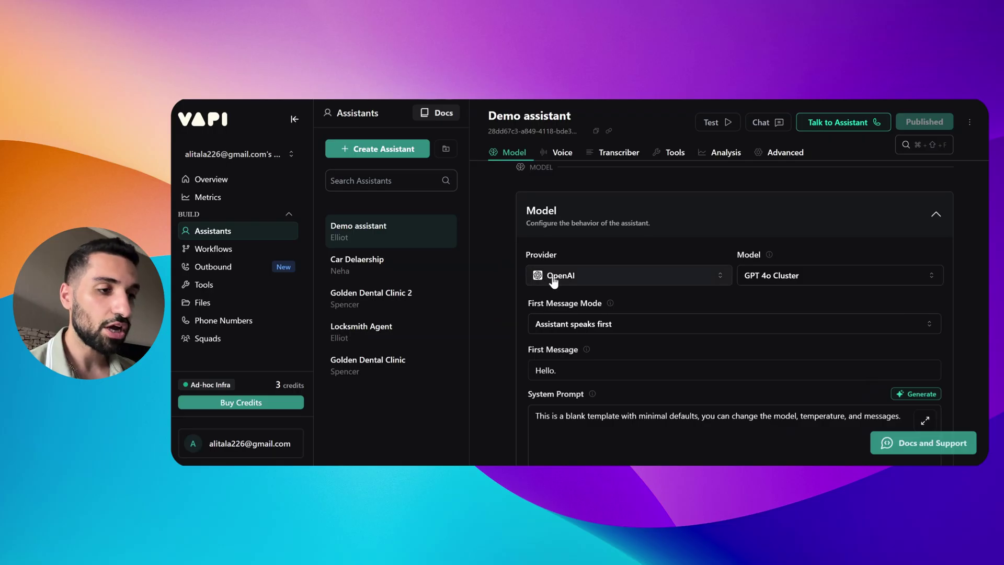
left_click(553, 281)
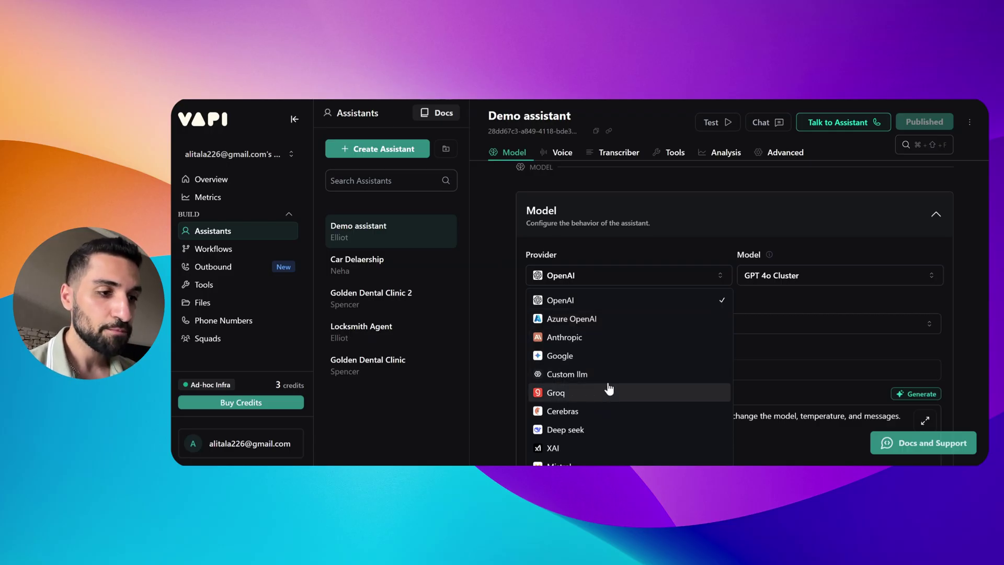
left_click(559, 252)
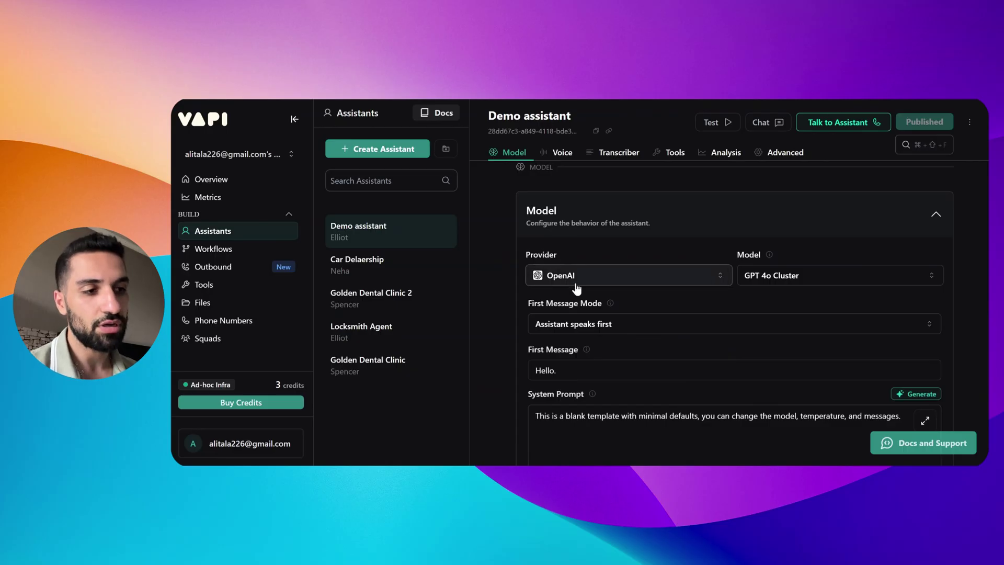
scroll(511, 280, "down", 2)
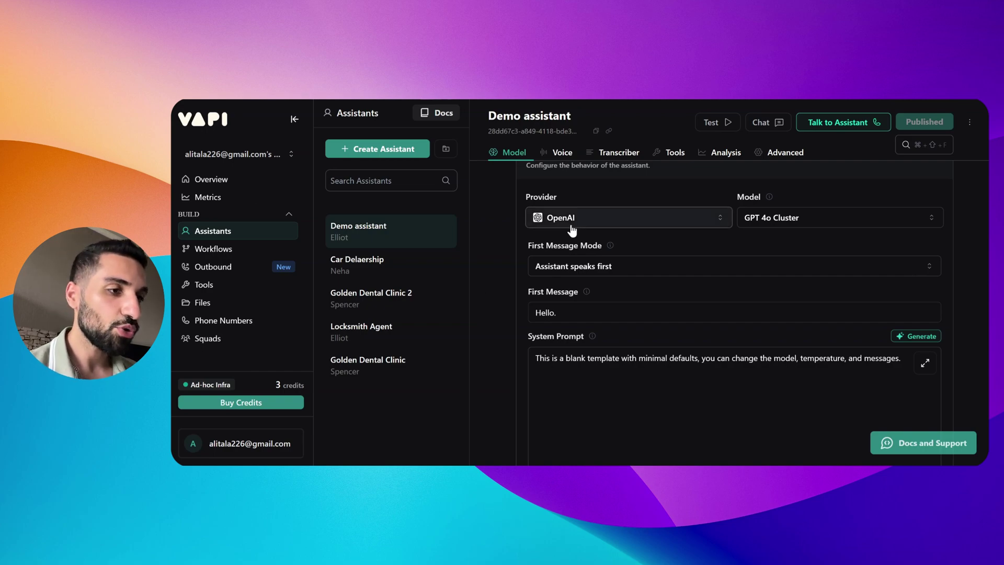
left_click(775, 218)
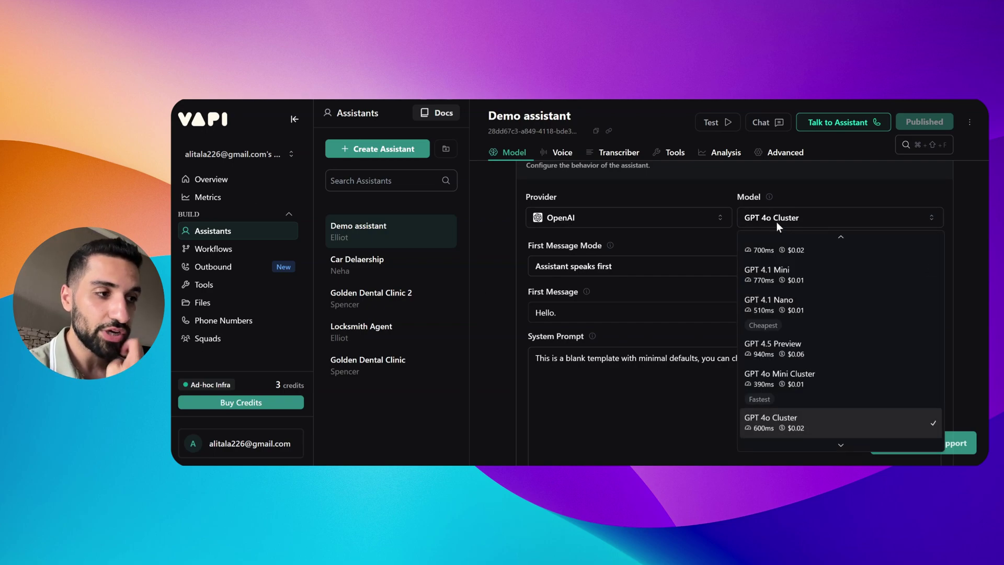
scroll(806, 336, "up", 1)
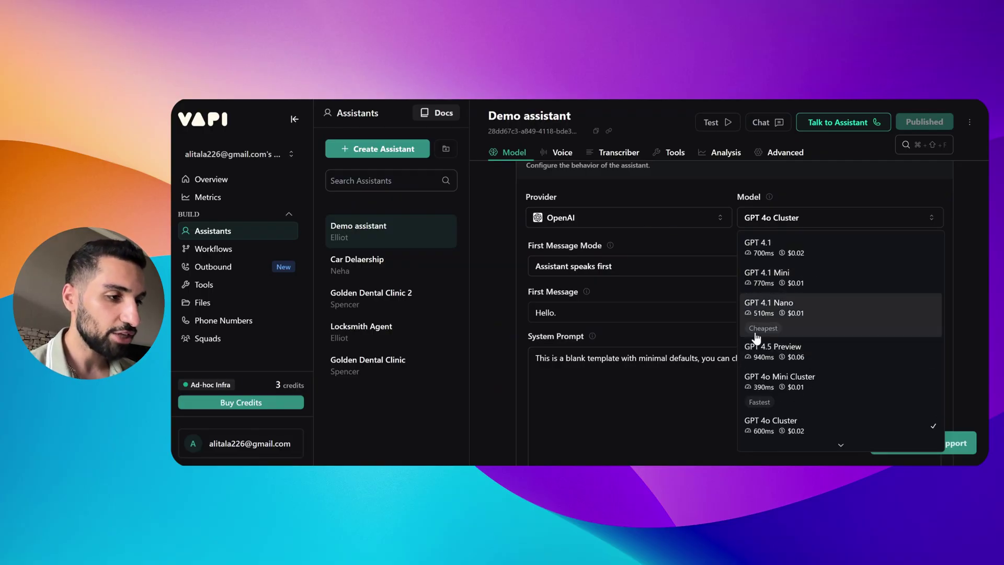
scroll(806, 346, "down", 1)
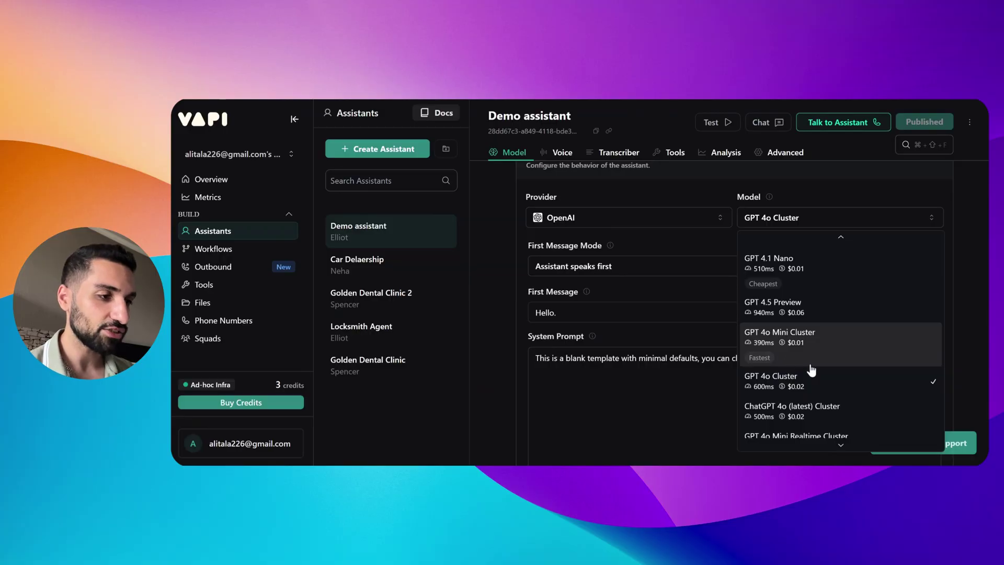
scroll(790, 355, "up", 1)
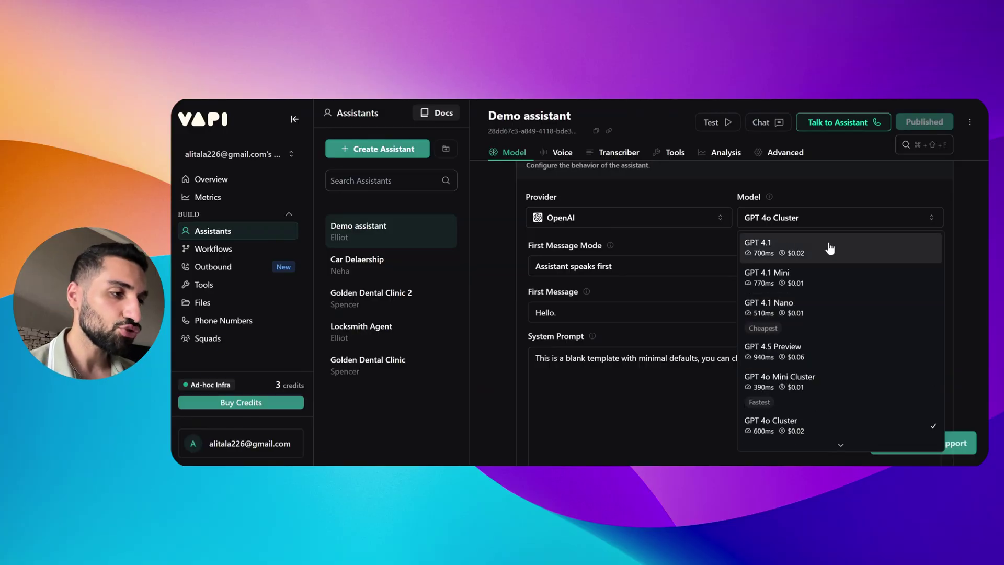
left_click(817, 319)
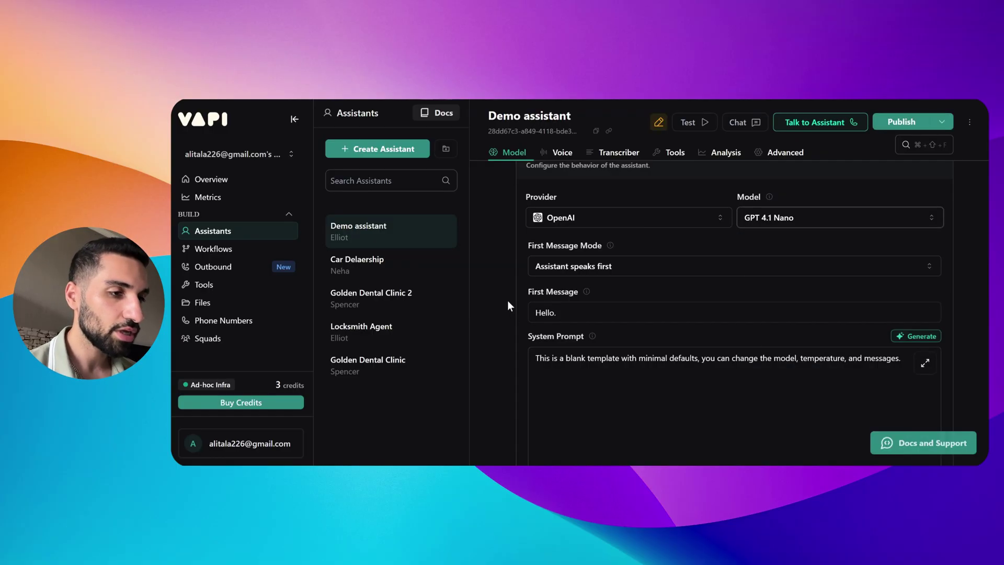
Step: Review the first message modes and choose "Assistant speaks first" for the assistant
left_click(630, 271)
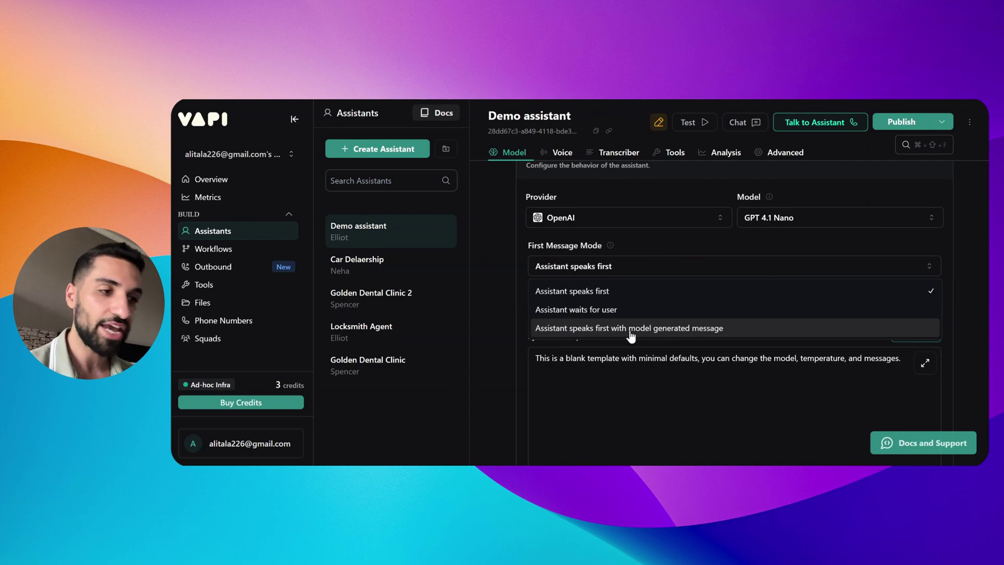
left_click(476, 315)
left_click(592, 269)
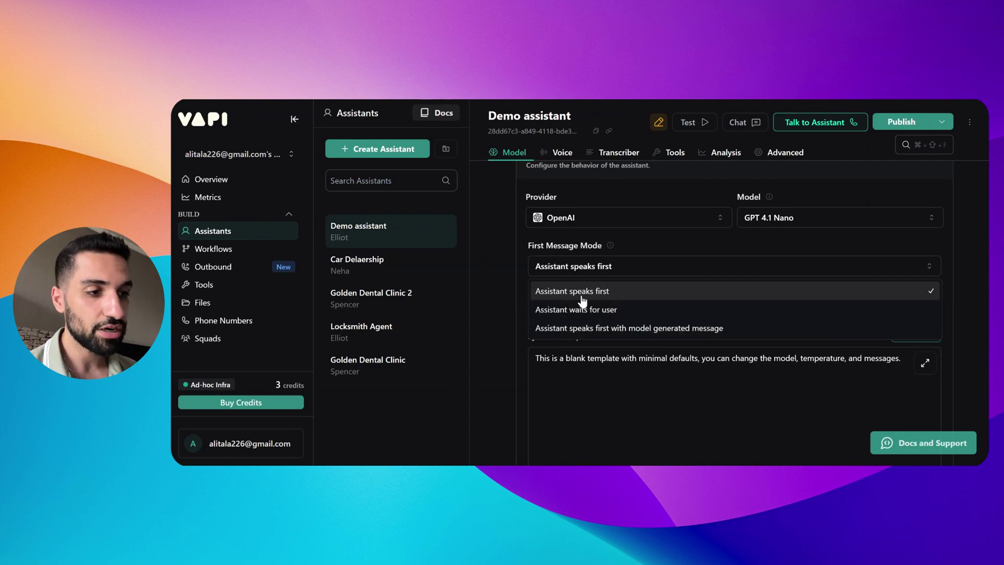
left_click(577, 292)
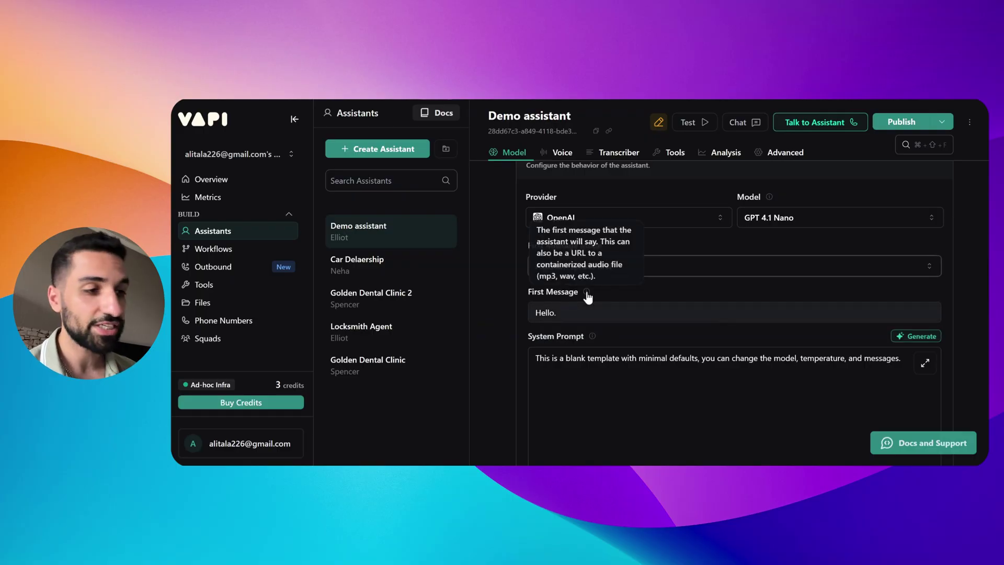
left_click(487, 307)
Step: Set the assistant's first message to "Hello. How can I help you today?"
scroll(488, 307, "down", 1)
left_click_drag(533, 255, 563, 254)
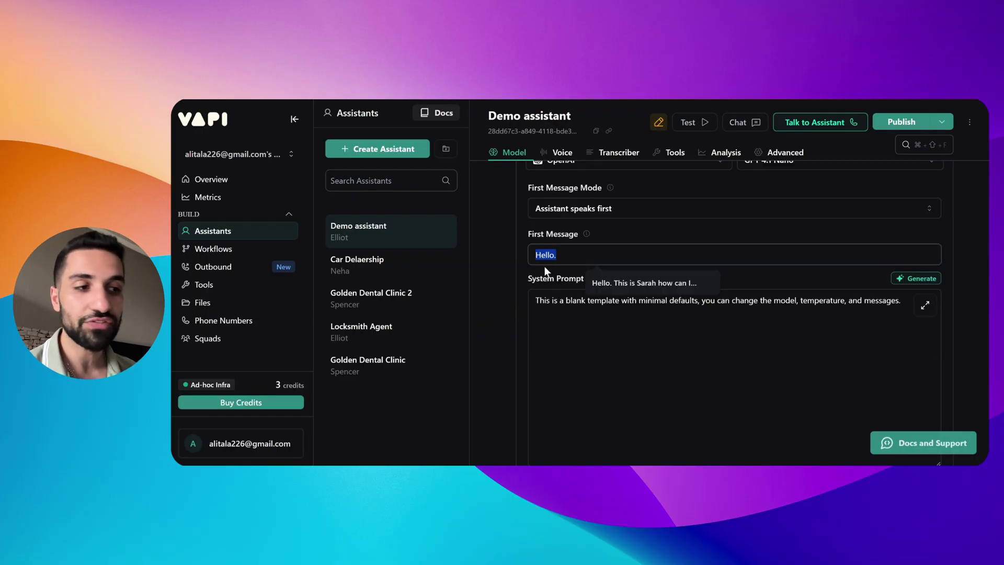
left_click(567, 257)
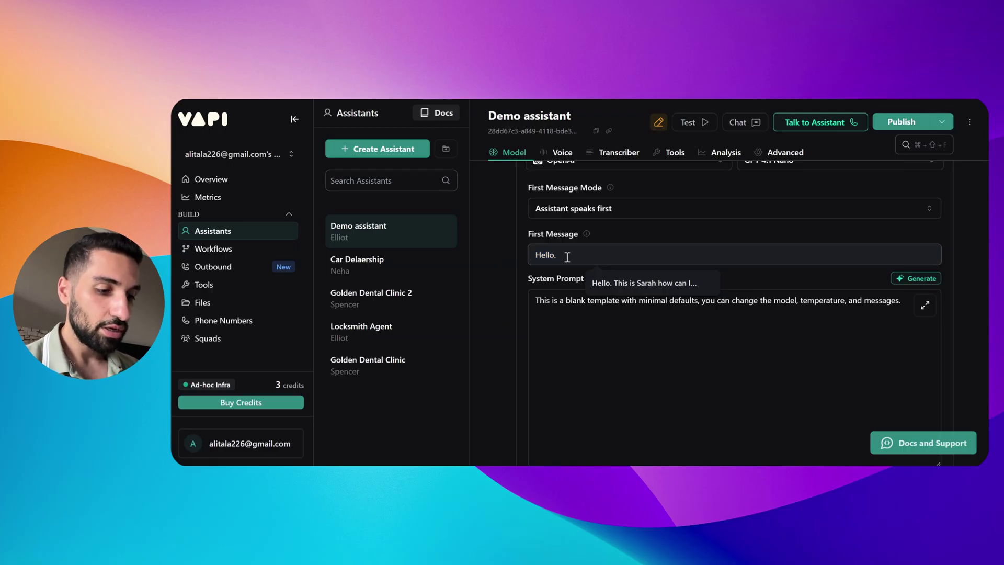
type("How can I h")
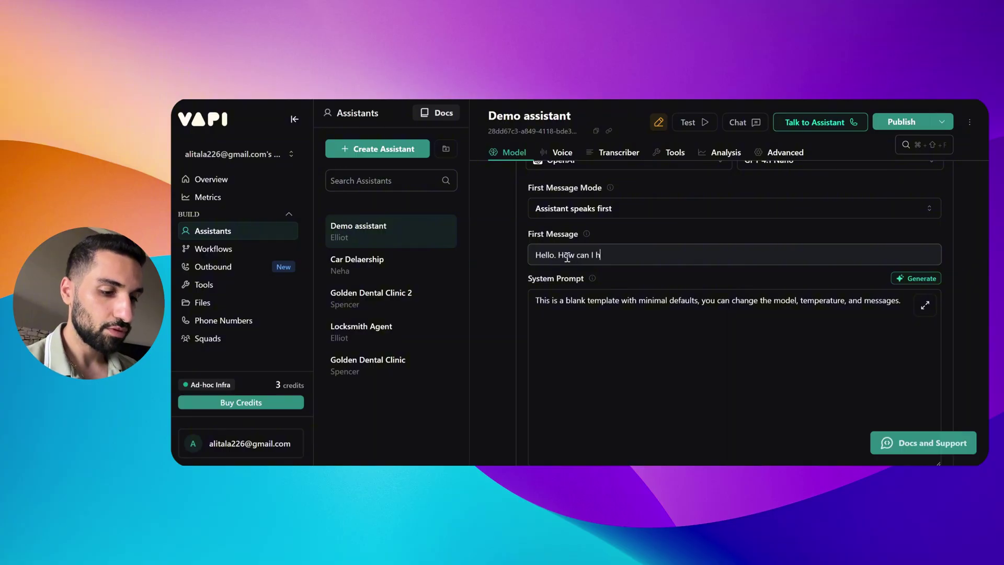
type("el;p")
key("BackSpace")
key("BackSpace")
type("p ")
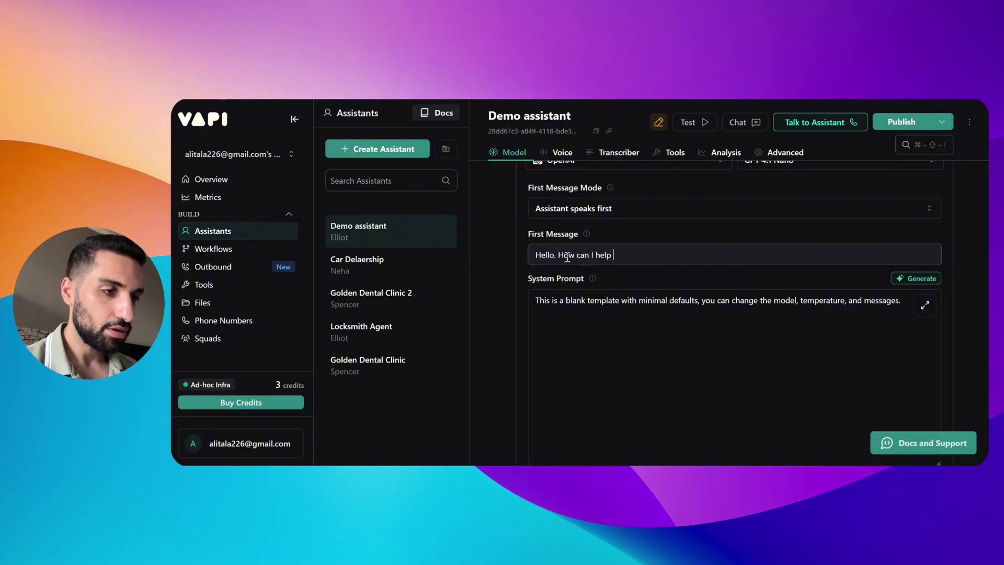
type("you today")
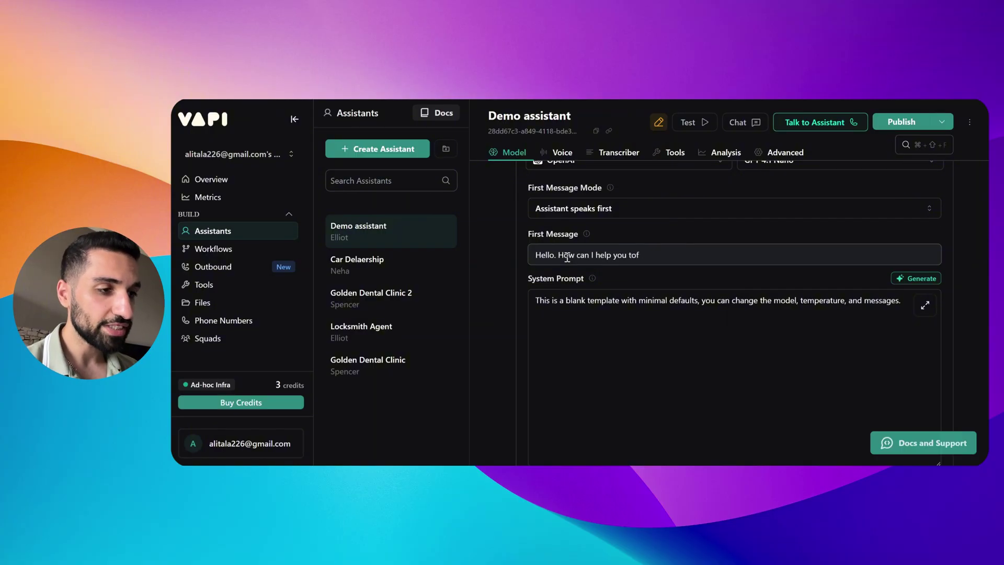
type("?")
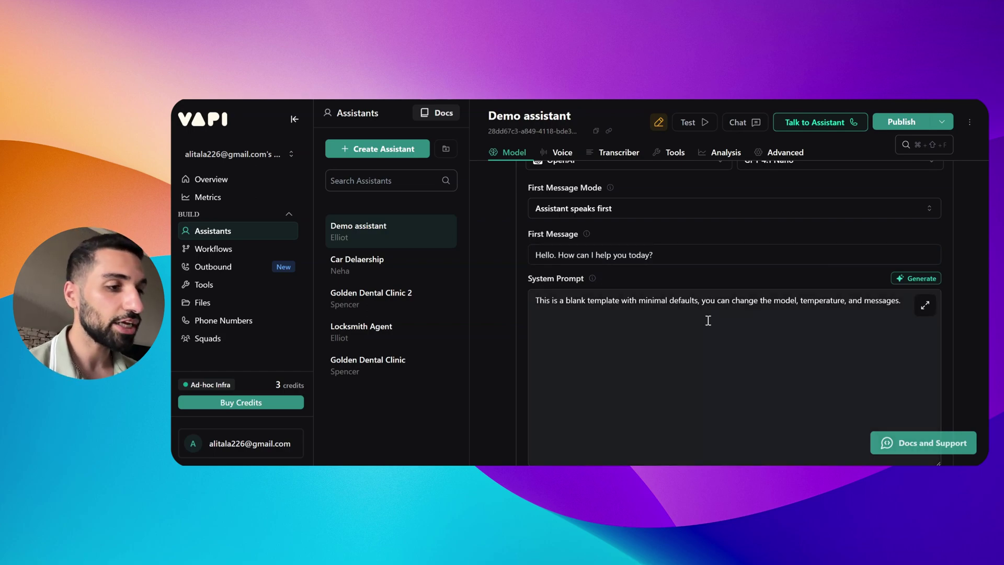
Step: Review the system prompt's purpose and open the prompt generator to examine its Edit Prompt form
scroll(693, 316, "down", 2)
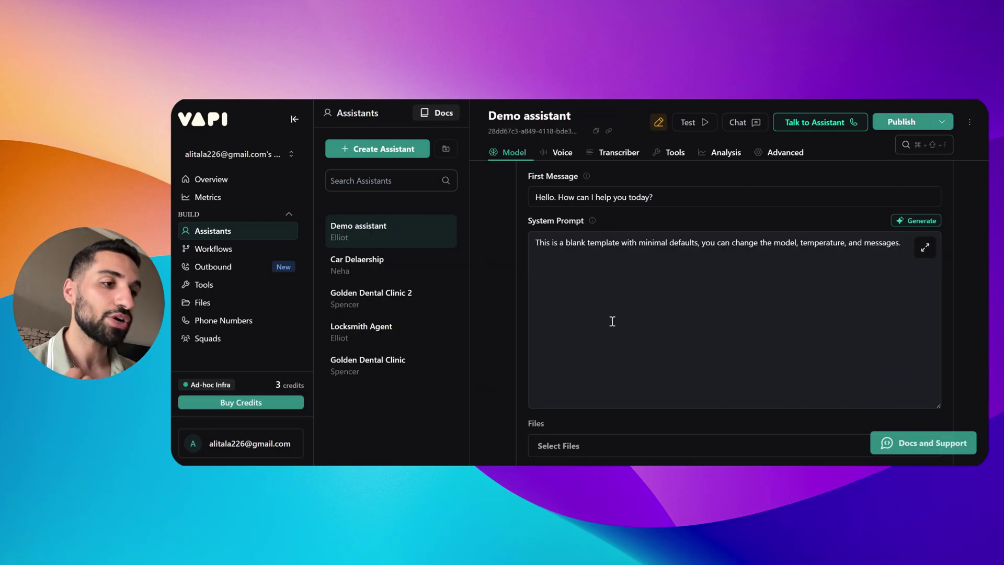
mouse_move(592, 221)
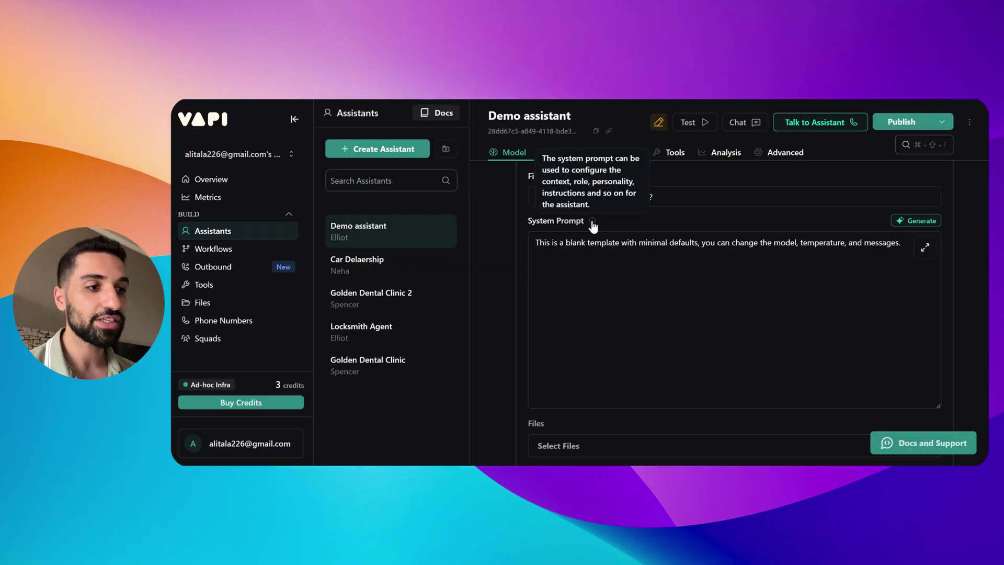
left_click(858, 300)
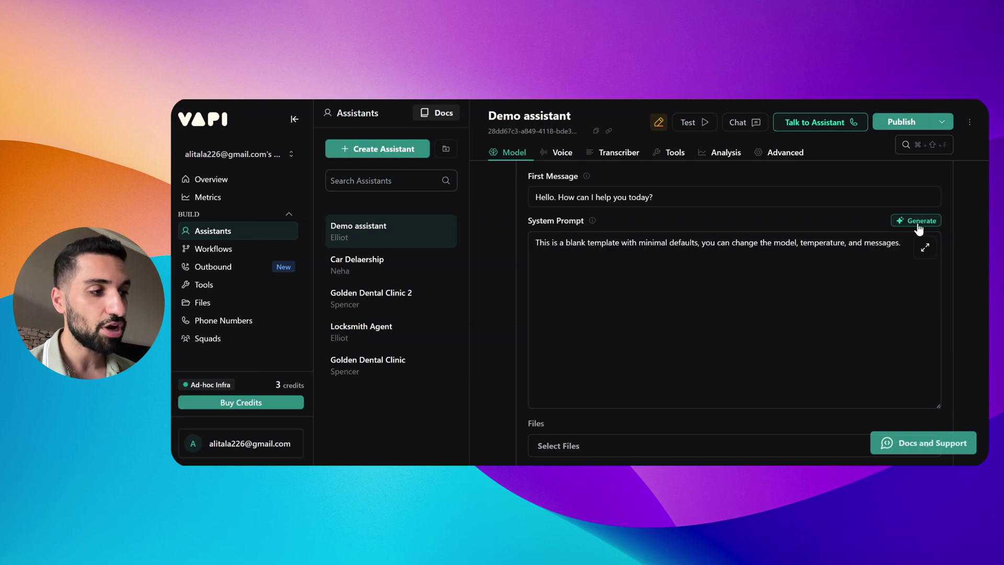
left_click(919, 226)
left_click(843, 167)
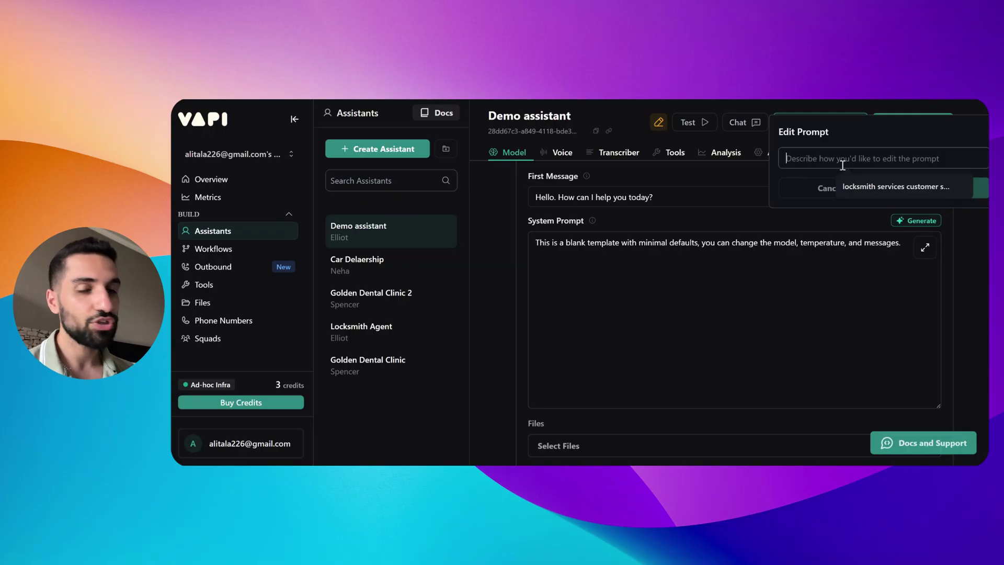
left_click(965, 129)
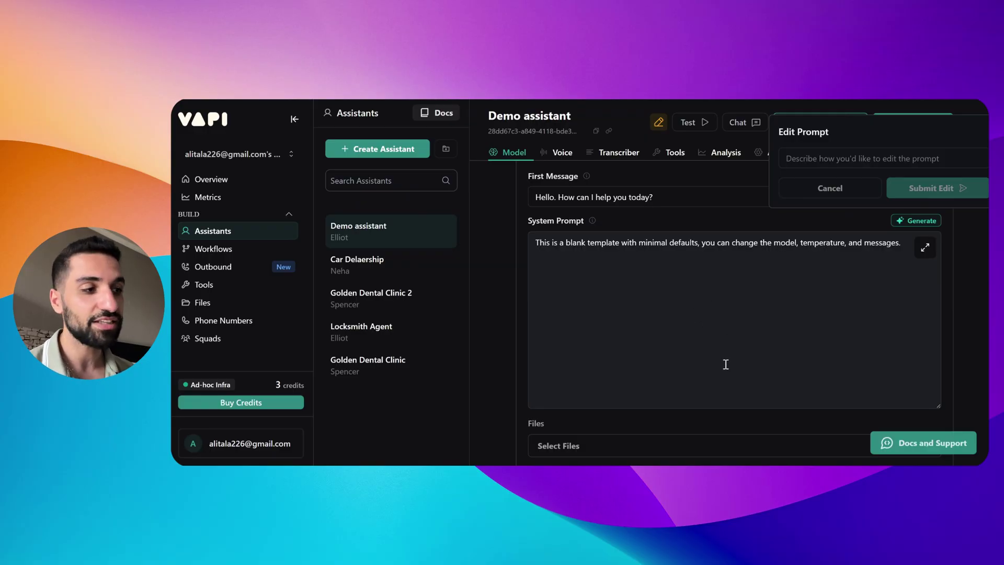
left_click(836, 160)
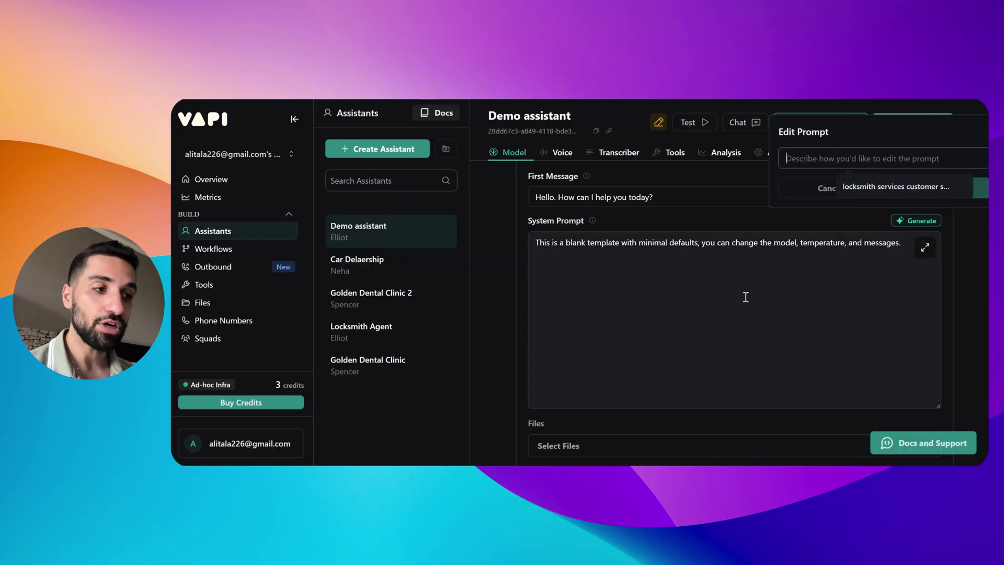
Step: Look over the files and max tokens settings, and set the model's temperature to 0.3
scroll(509, 346, "down", 3)
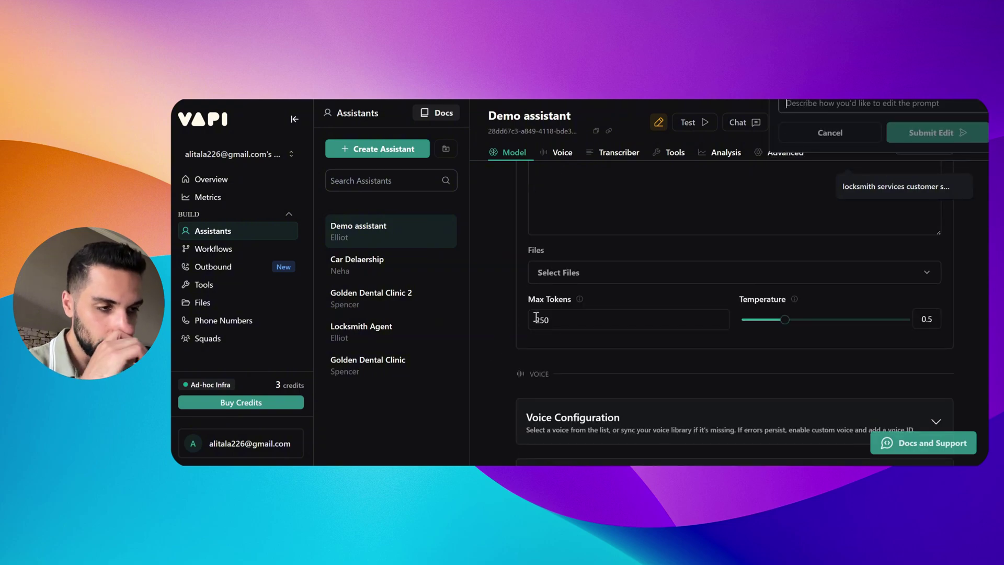
left_click(578, 272)
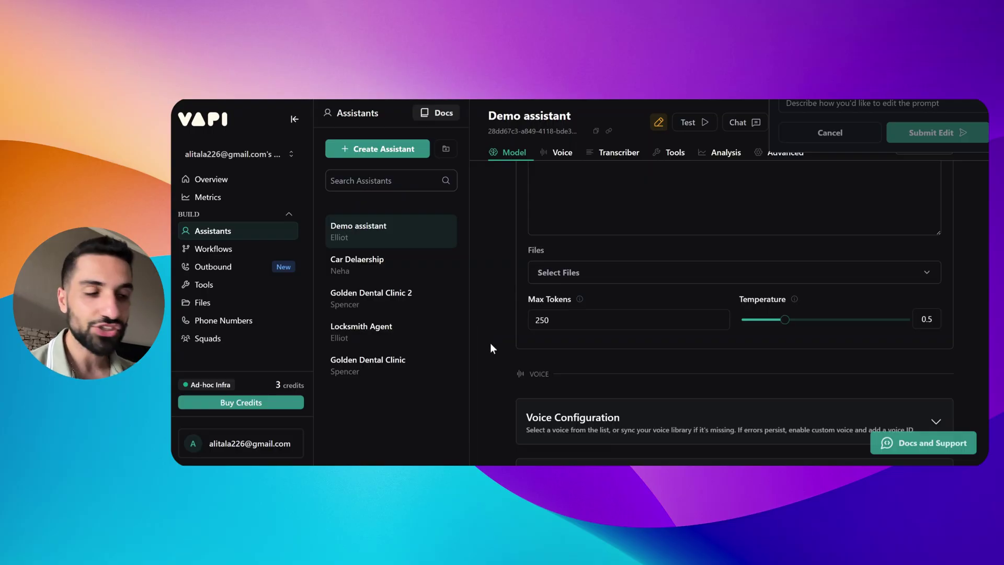
scroll(492, 328, "down", 1)
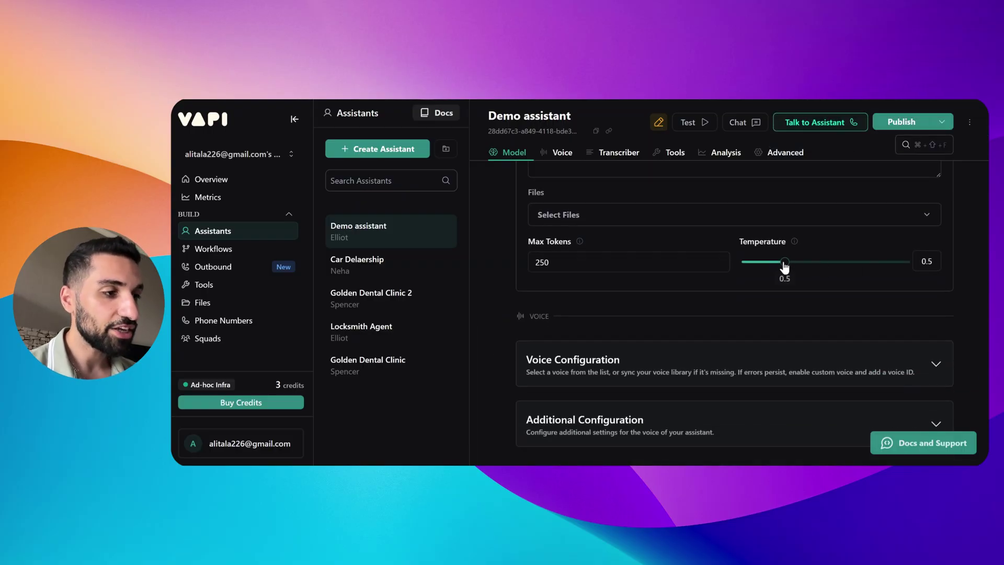
mouse_move(800, 266)
left_mouse_down()
mouse_move(900, 271)
mouse_move(794, 271)
left_mouse_up()
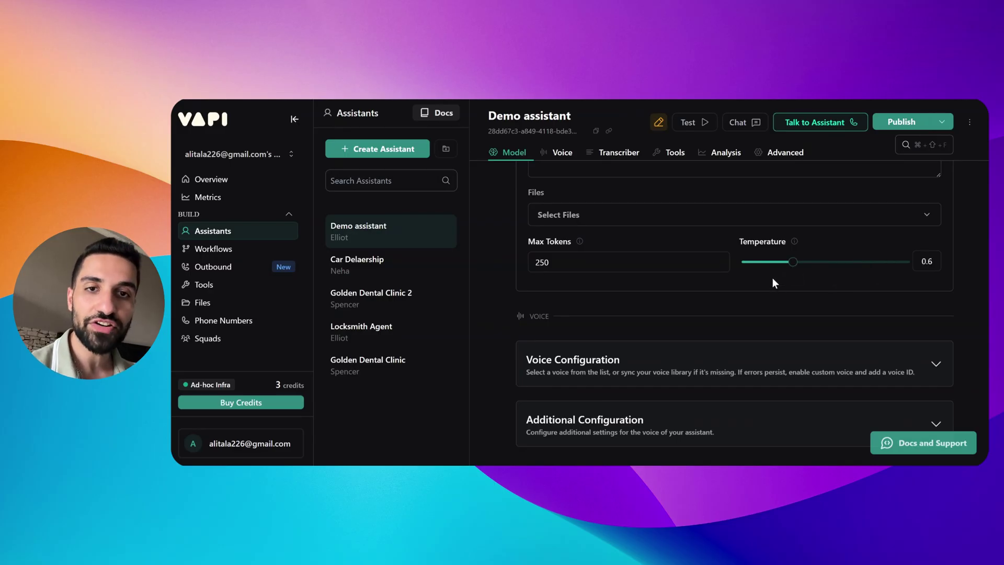
mouse_move(796, 244)
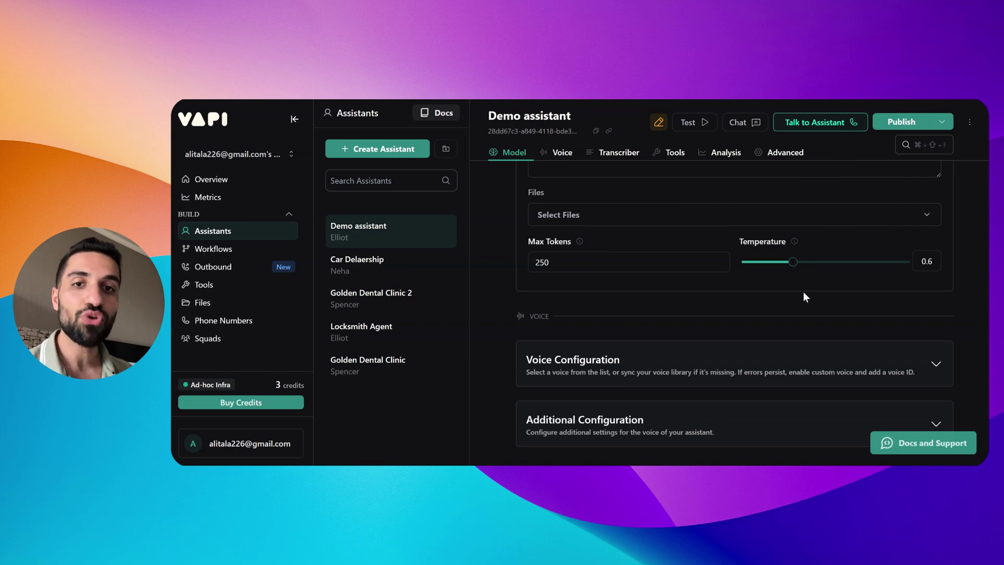
left_click_drag(793, 263, 772, 269)
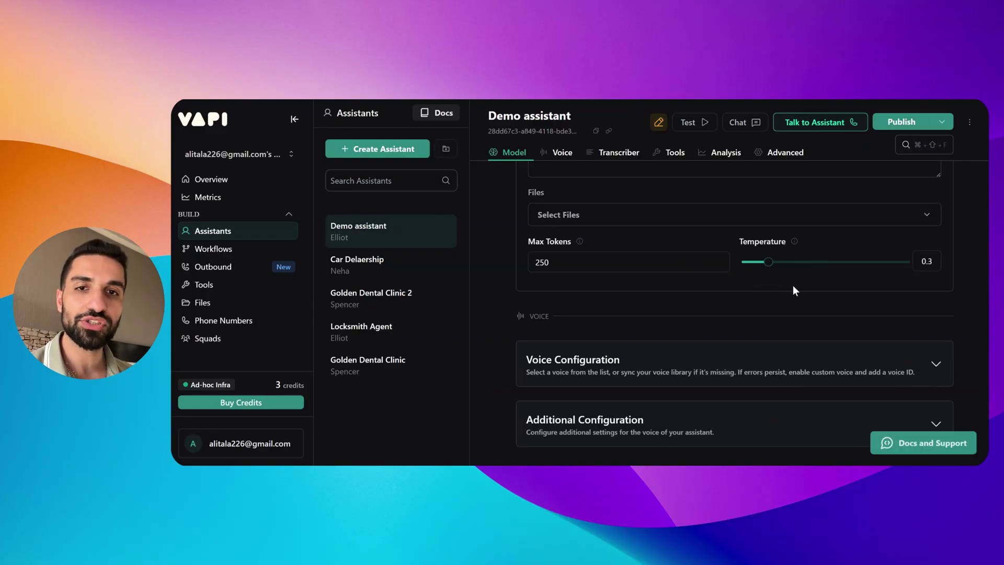
left_click(560, 261)
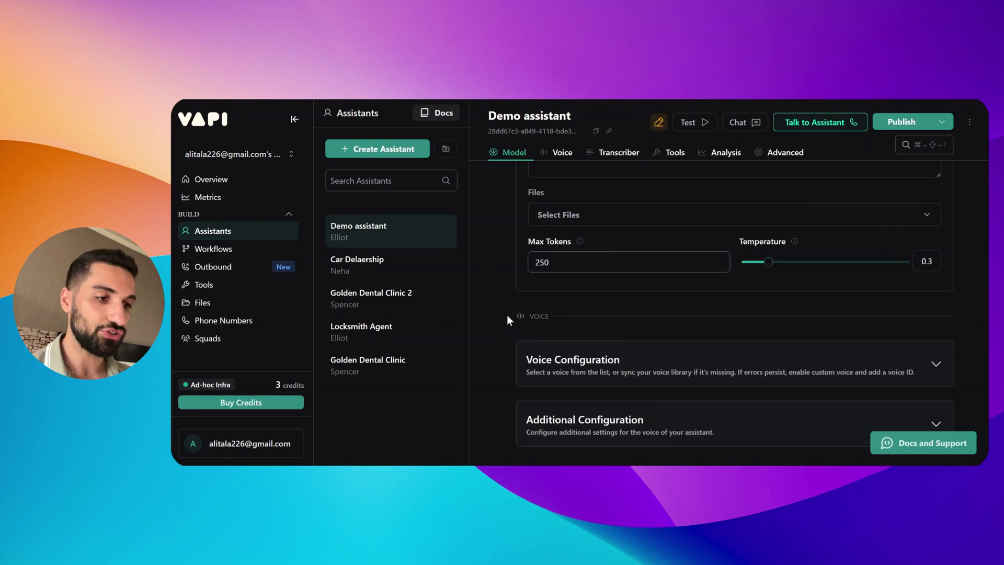
Step: Review the available voice providers in the voice configuration and keep Vapi
scroll(497, 327, "down", 3)
left_click(556, 157)
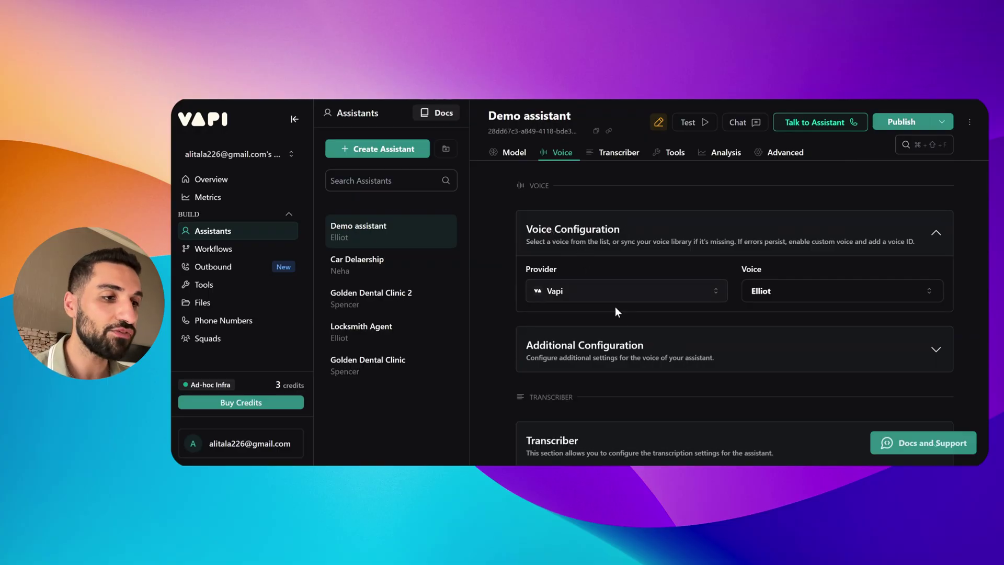
left_click(625, 292)
left_click(509, 318)
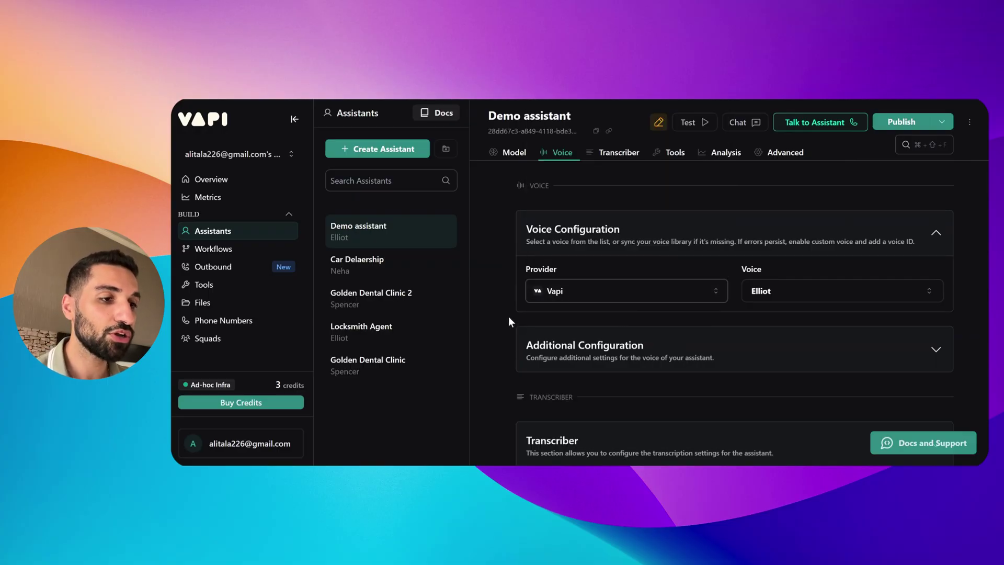
scroll(567, 340, "up", 1)
left_click(587, 357)
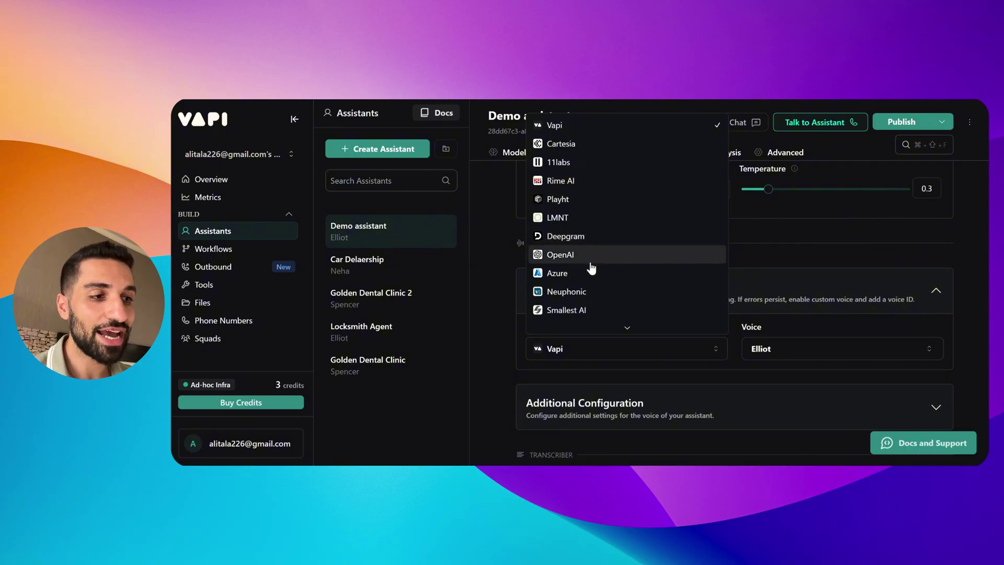
scroll(581, 282, "down", 2)
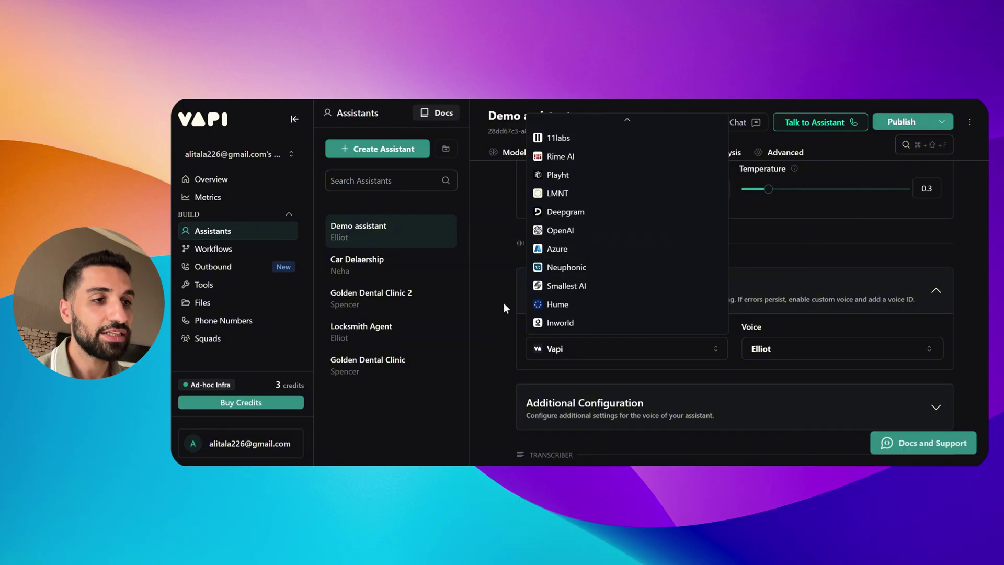
scroll(559, 267, "up", 2)
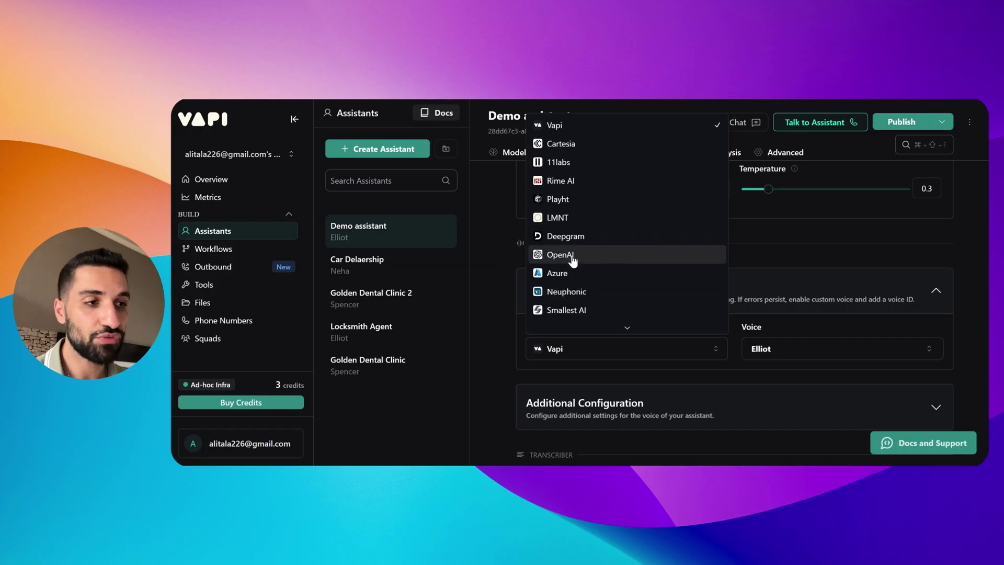
left_click(575, 130)
Step: Look through the Vapi voices and their descriptions without changing the selected voice
left_click(792, 356)
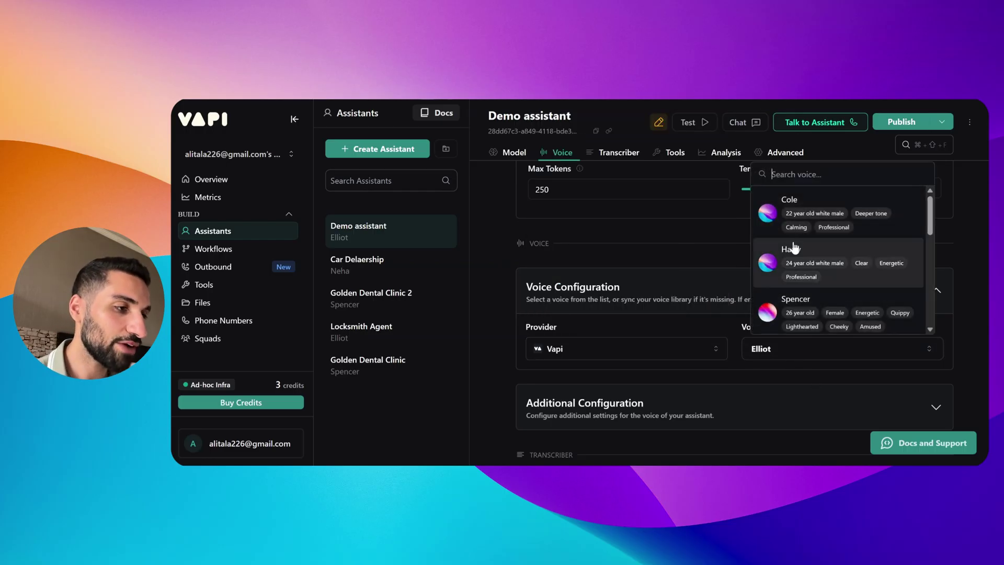
scroll(820, 291, "down", 3)
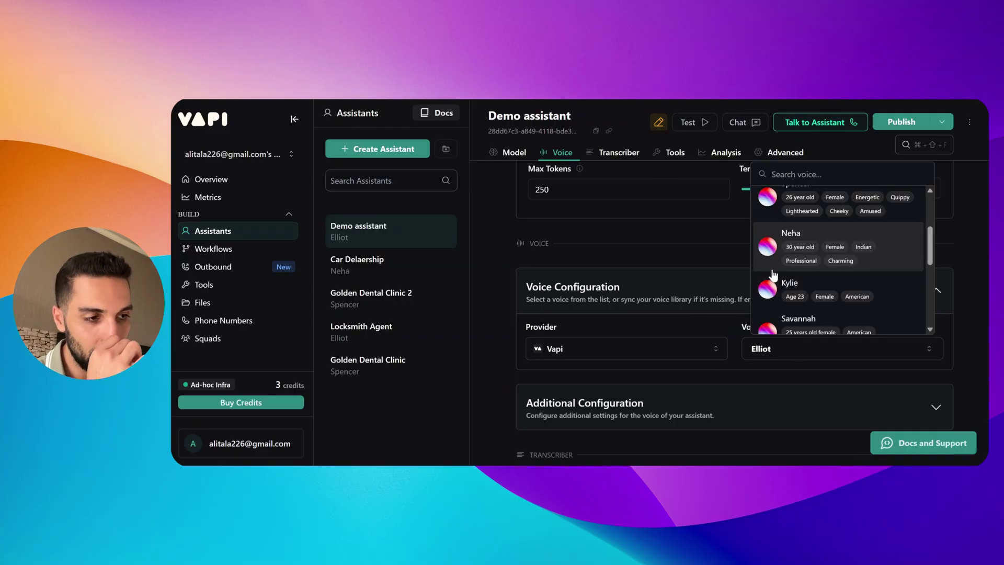
left_click(530, 303)
Step: Set the background sound to Office in the additional voice configuration and check the other background sound options
scroll(516, 313, "down", 1)
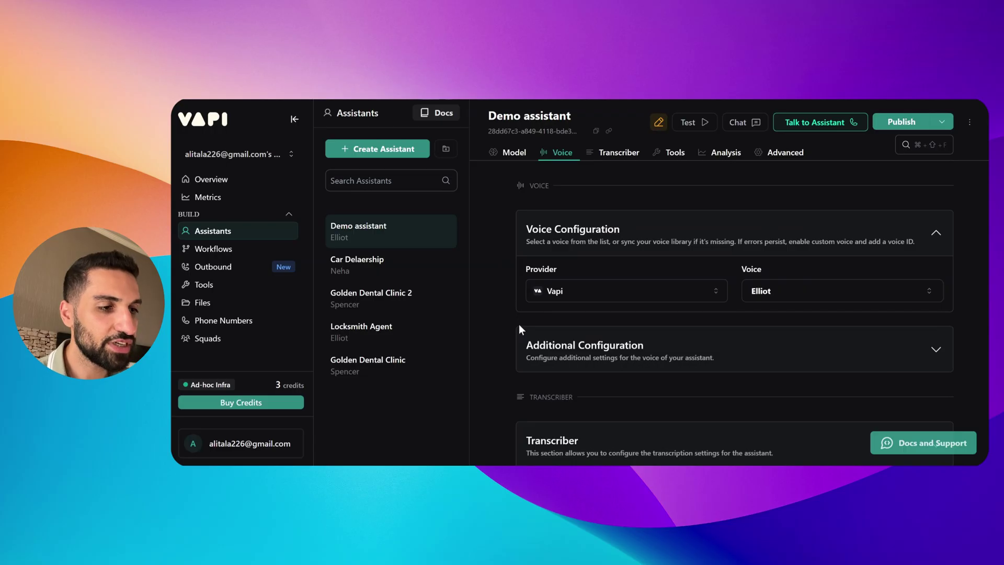
scroll(512, 338, "down", 1)
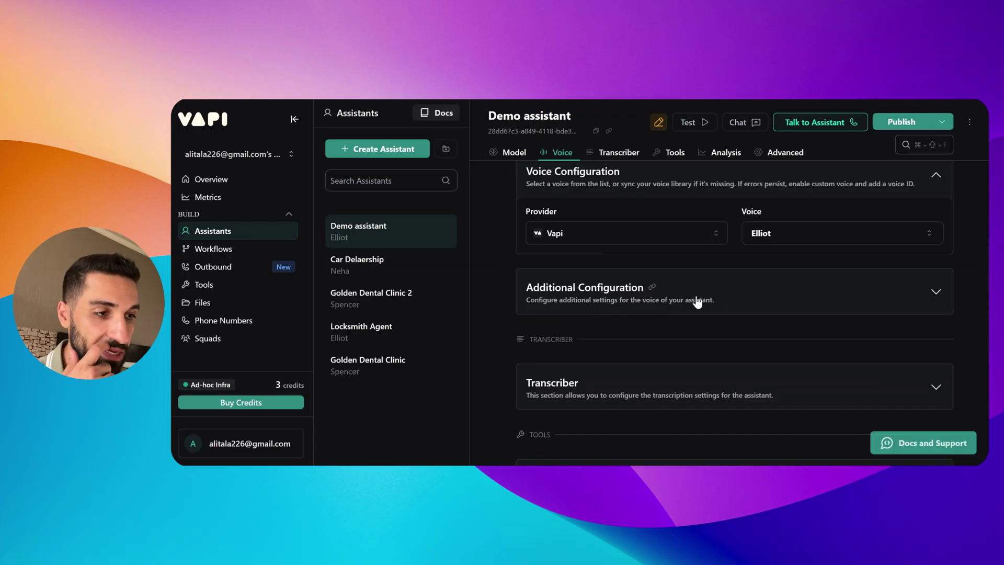
left_click(726, 286)
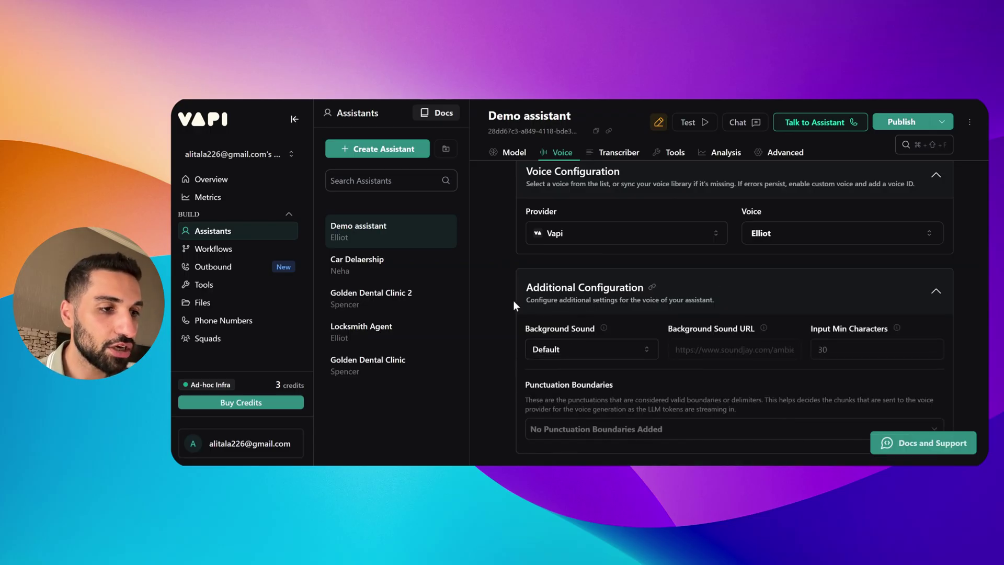
scroll(512, 303, "down", 1)
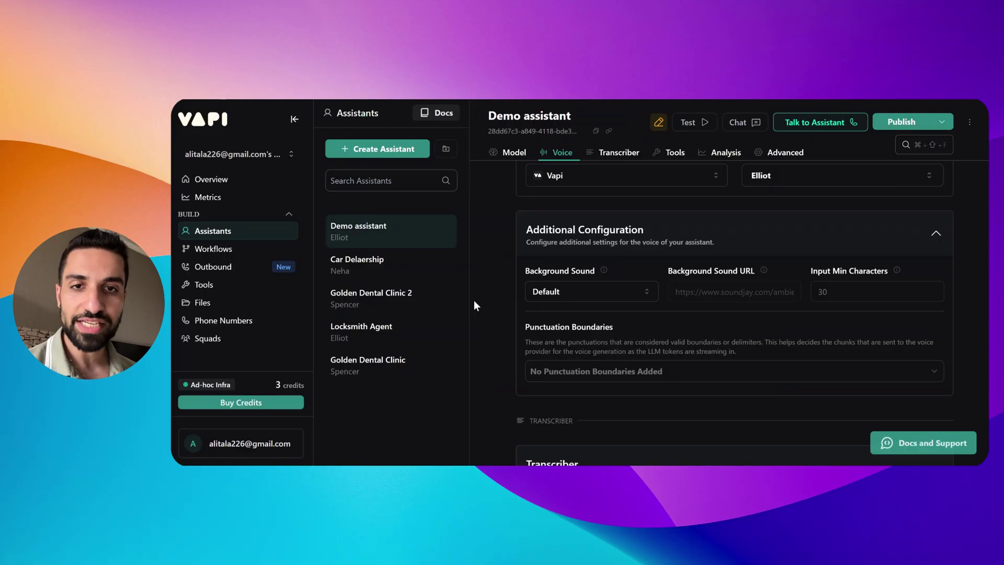
left_click(571, 292)
left_click(570, 337)
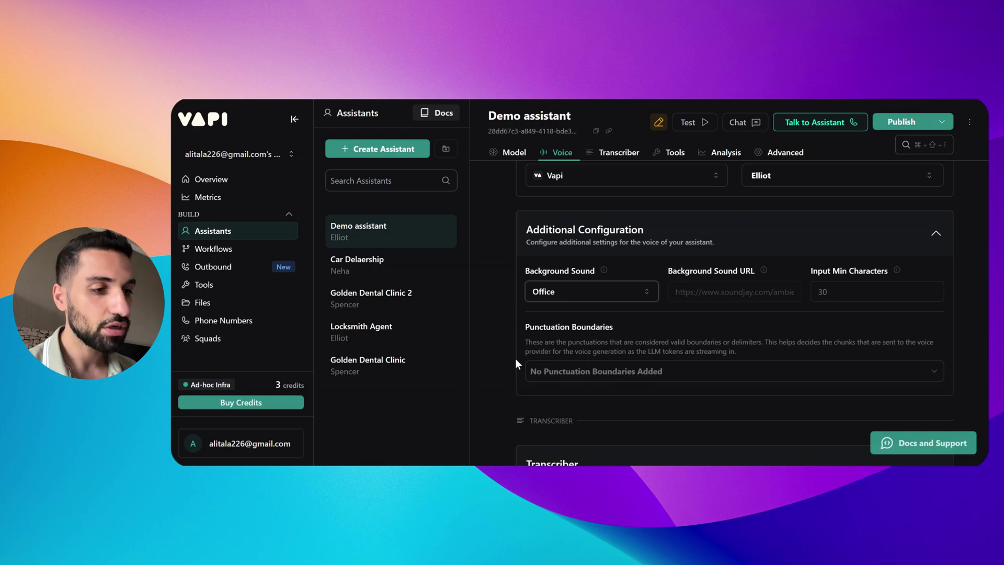
left_click(587, 291)
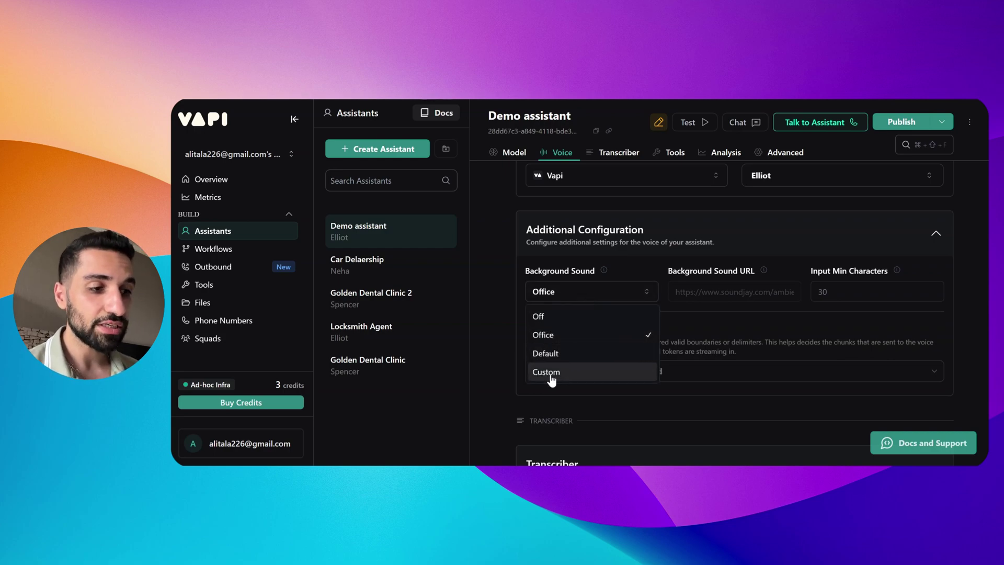
left_click(510, 327)
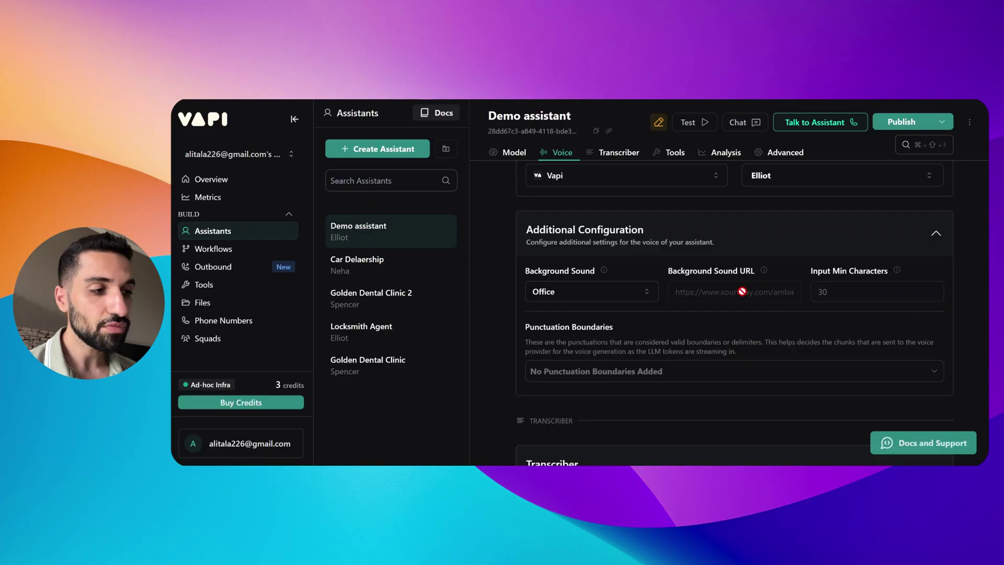
Step: Open the transcriber configuration, review the available transcription providers and keep Deepgram
scroll(623, 320, "down", 3)
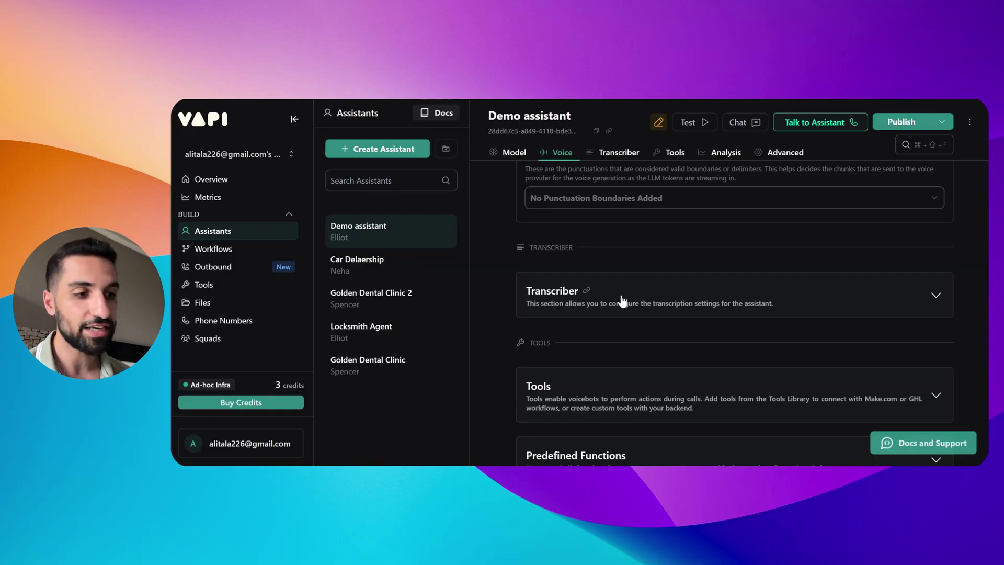
left_click(653, 308)
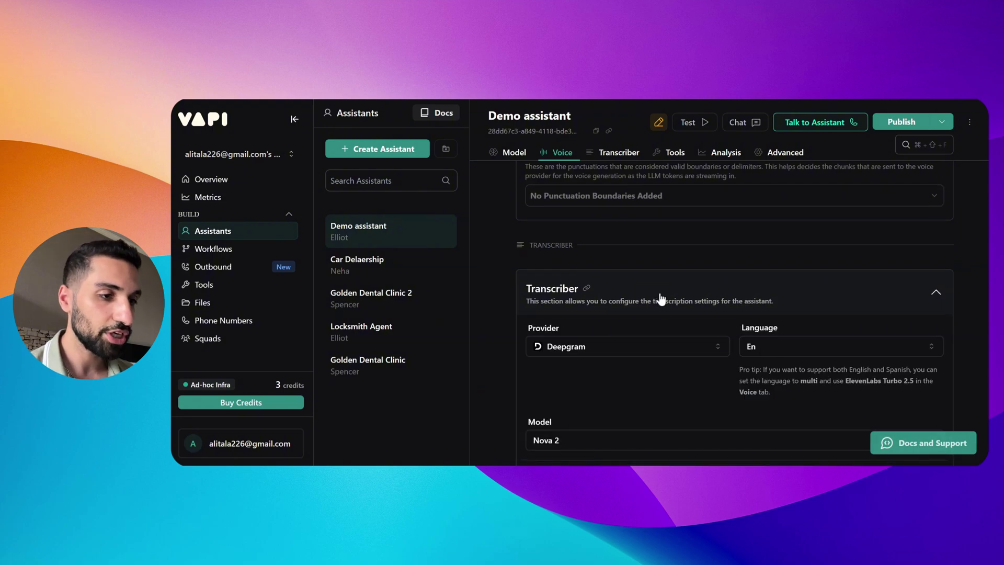
left_click(559, 291)
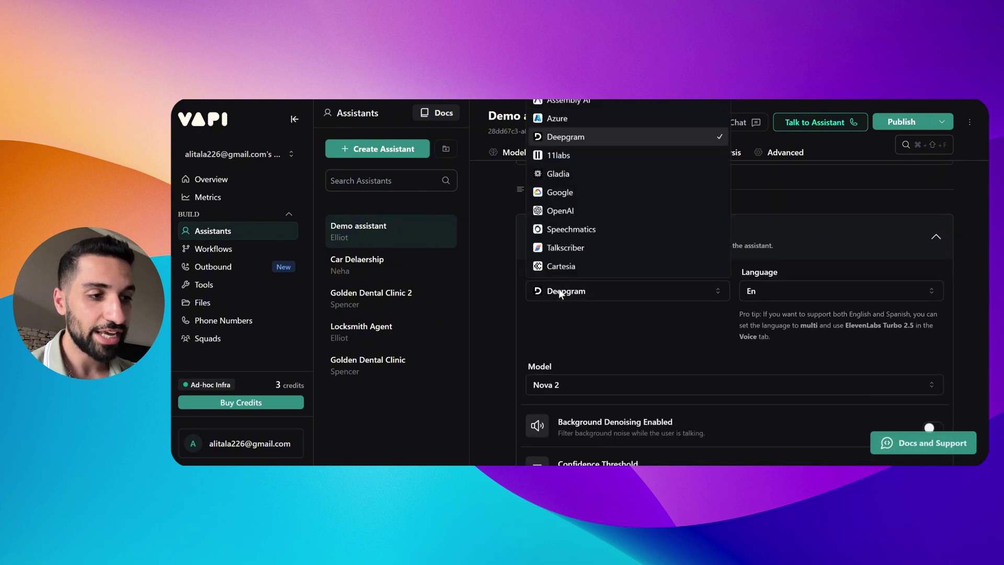
left_click(504, 322)
scroll(512, 322, "up", 3)
left_click(569, 405)
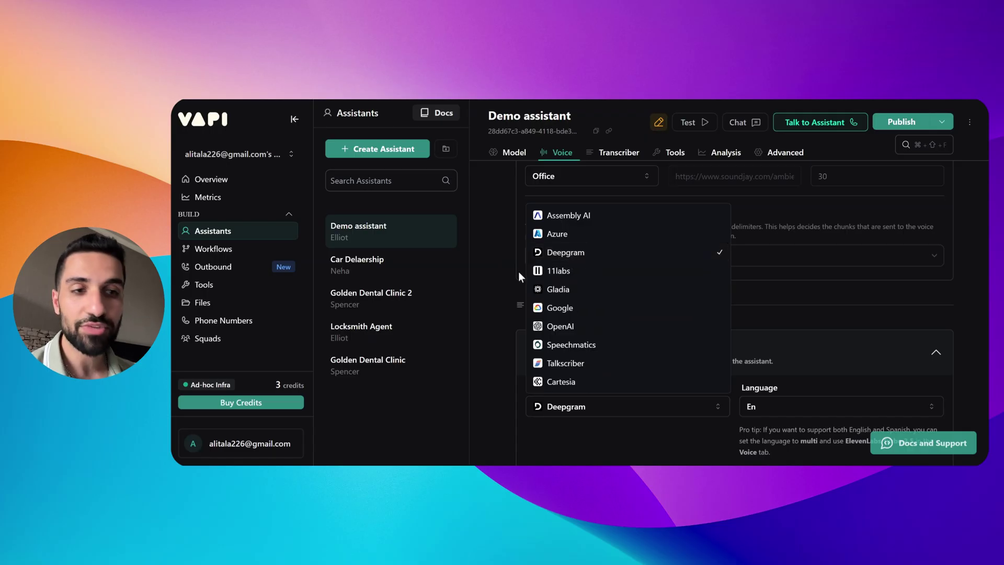
left_click(495, 280)
scroll(495, 280, "down", 1)
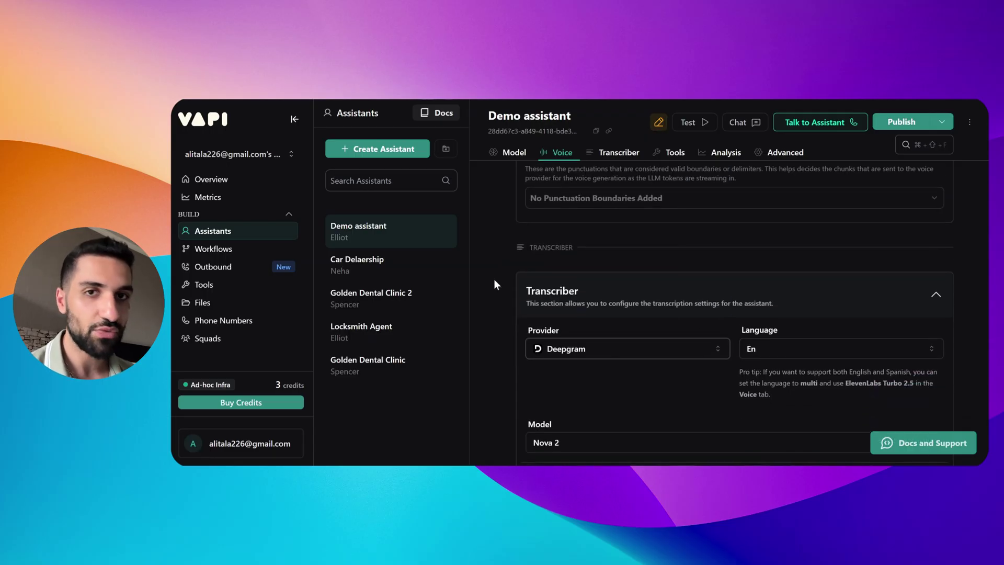
left_click(594, 349)
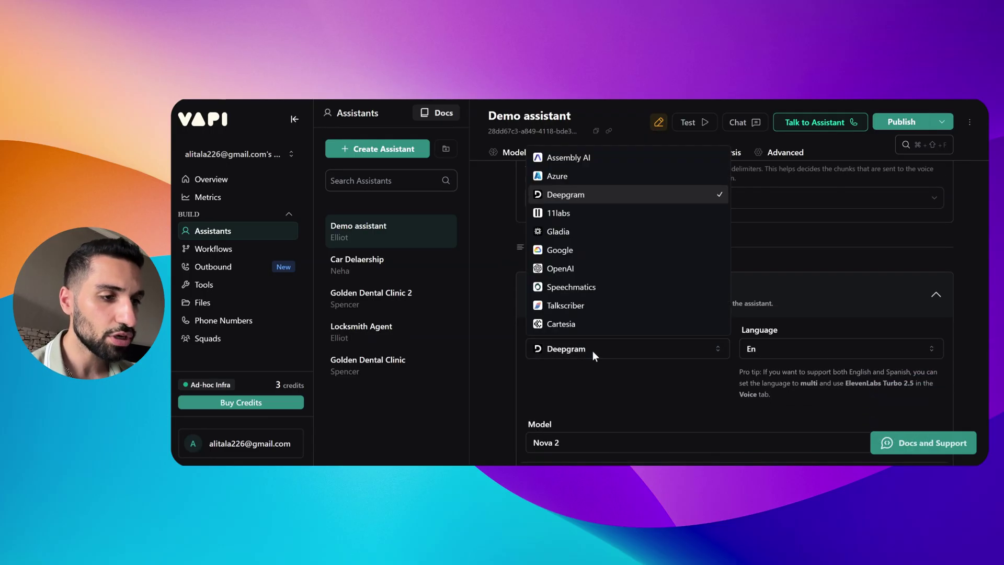
left_click(525, 353)
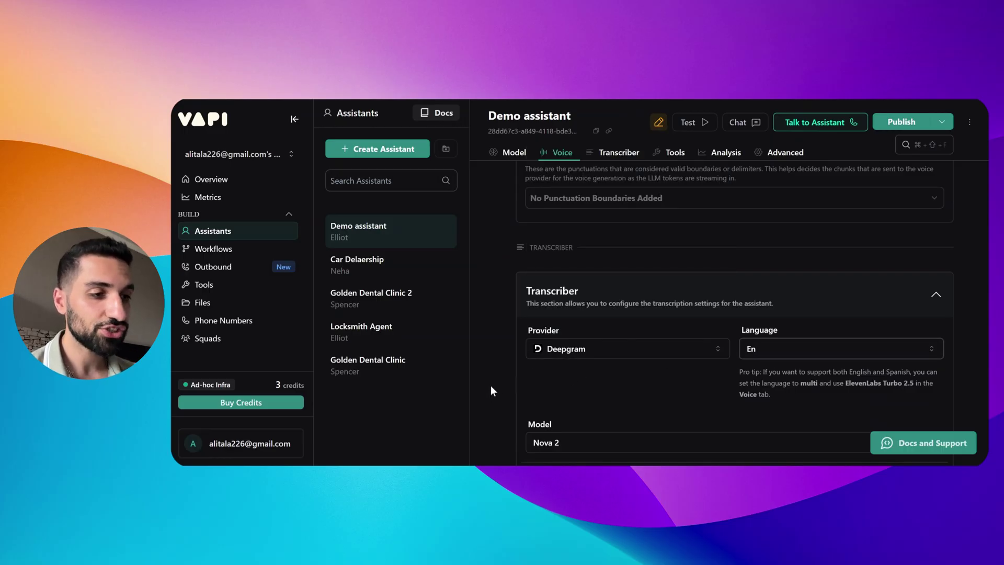
Step: Look through the Deepgram transcription models and keep Nova 2
scroll(490, 385, "down", 2)
left_click(544, 328)
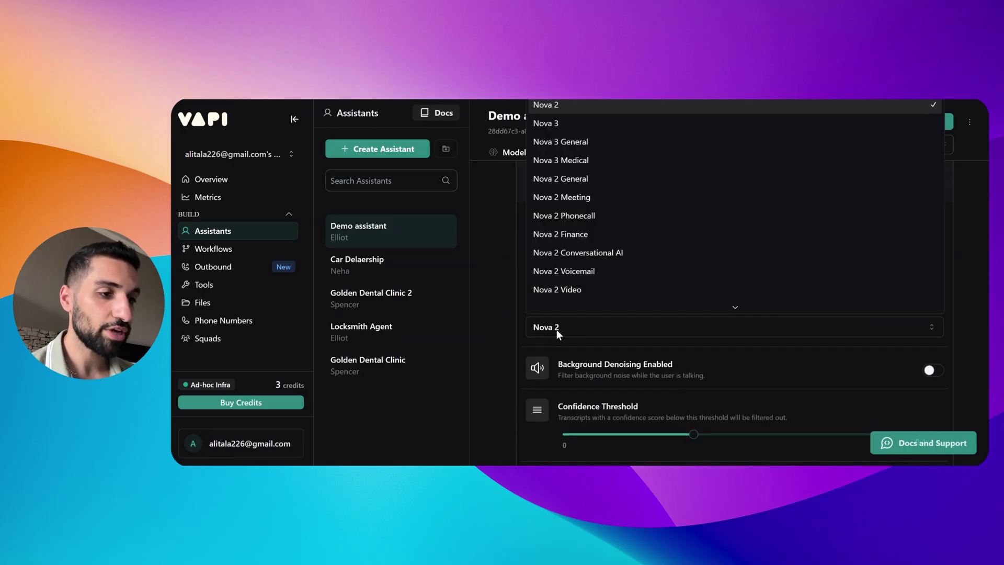
left_click(491, 334)
scroll(497, 327, "up", 1)
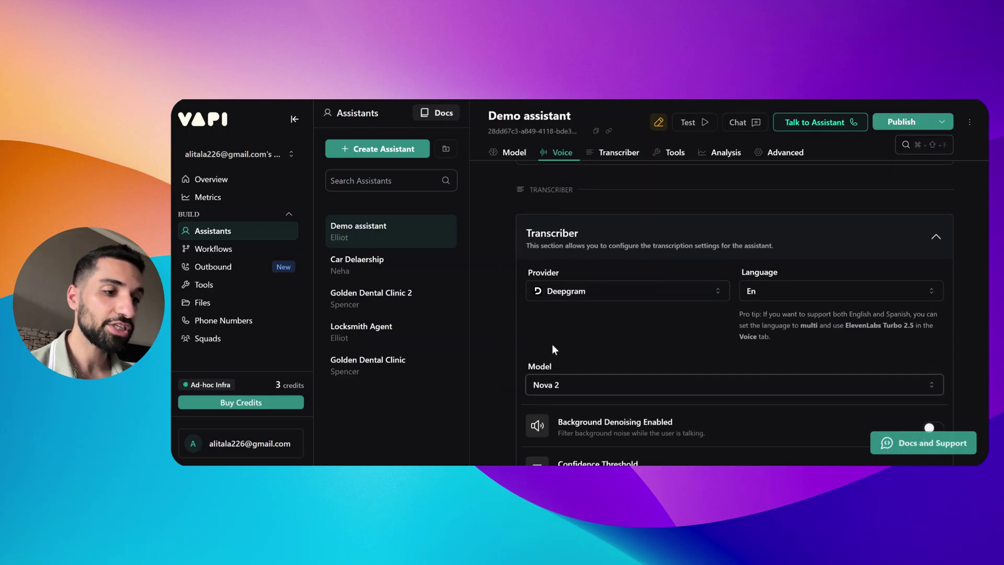
left_click(553, 386)
left_click(514, 343)
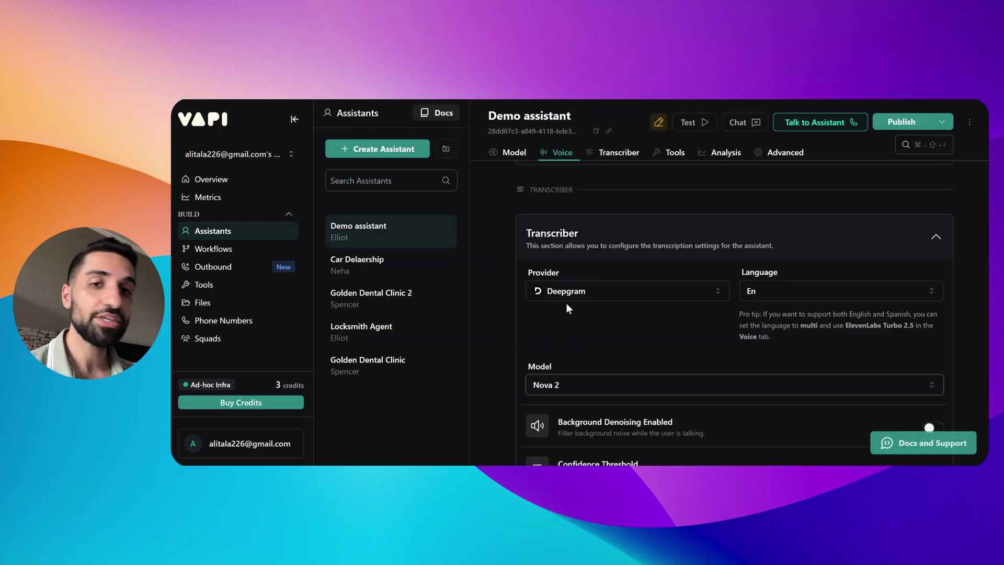
left_click(551, 384)
left_click(504, 328)
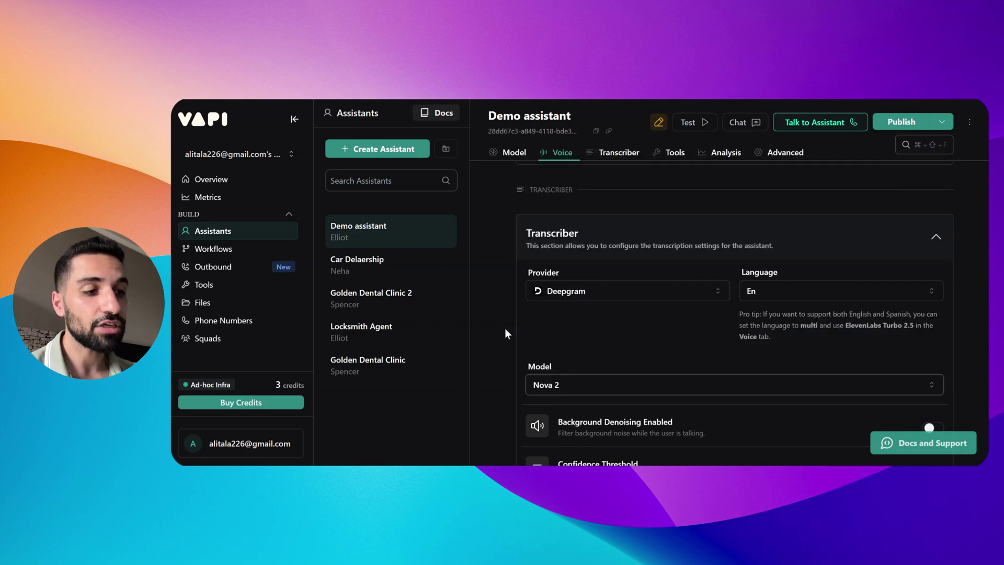
Step: Review the transcriber's background denoising, confidence threshold and numerals settings, leaving background denoising switched off
scroll(504, 328, "down", 2)
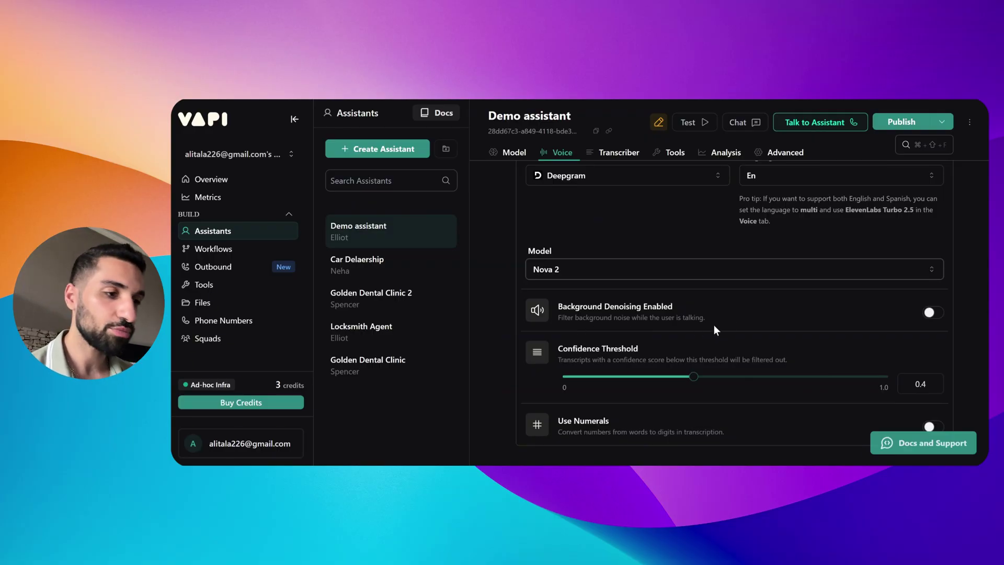
left_click(935, 312)
left_click(935, 315)
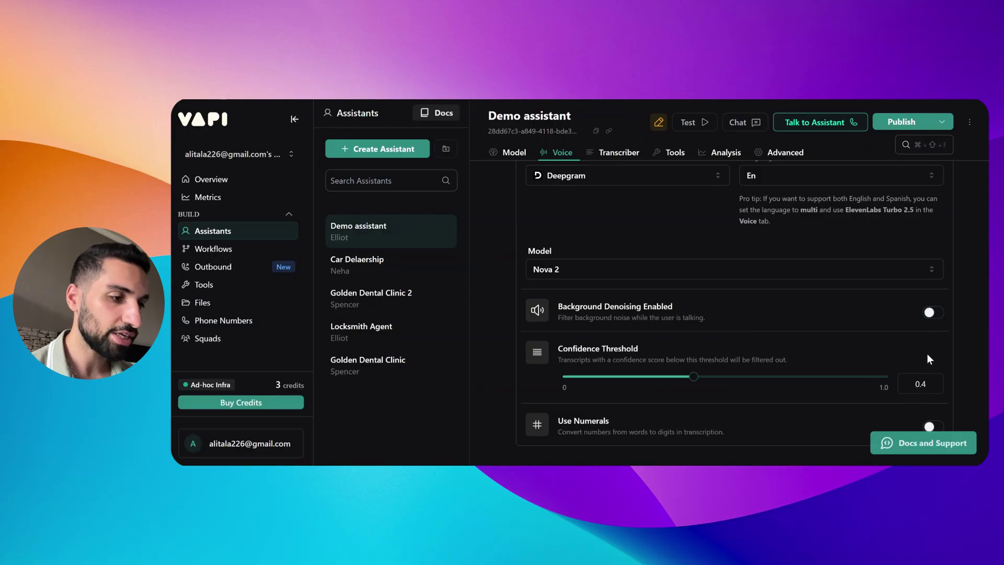
scroll(750, 353, "down", 1)
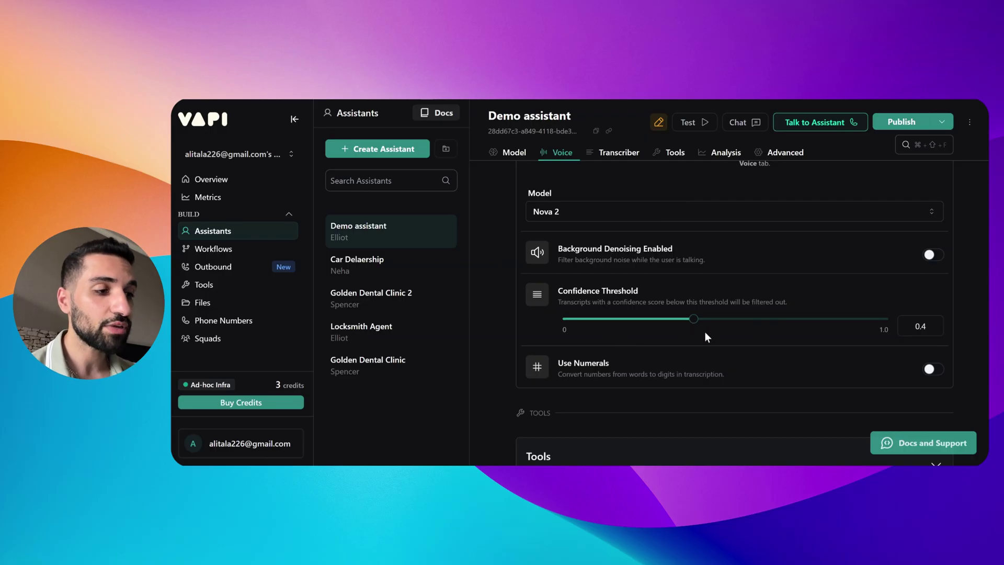
scroll(671, 353, "down", 1)
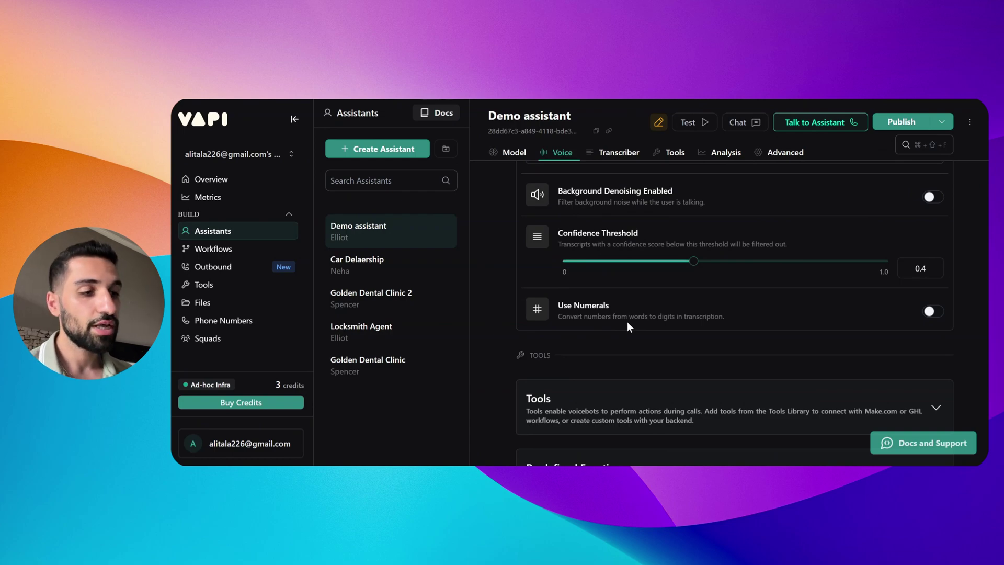
Step: Expand the Tools section and check the tools available for selection without adding any
scroll(527, 340, "down", 3)
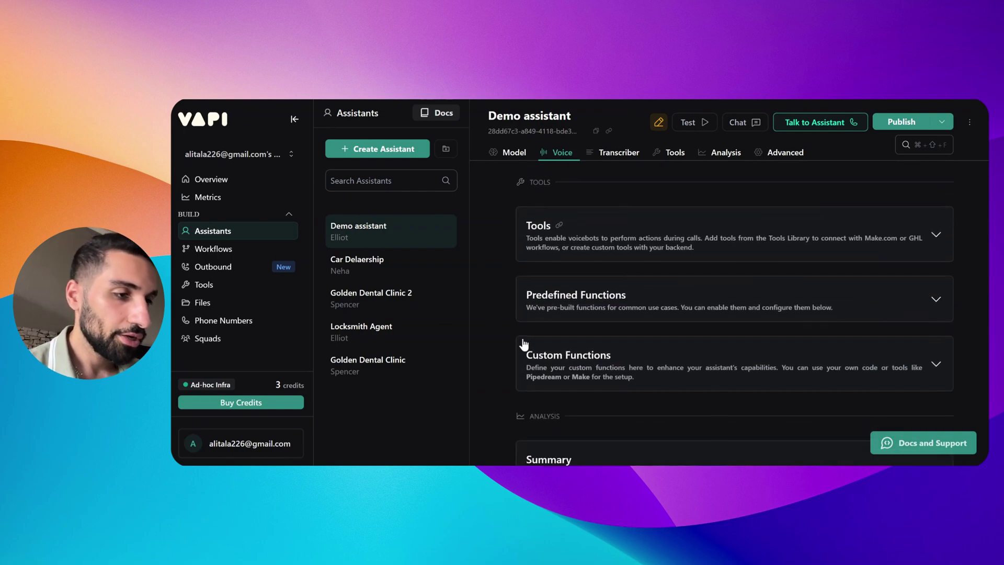
left_click(532, 225)
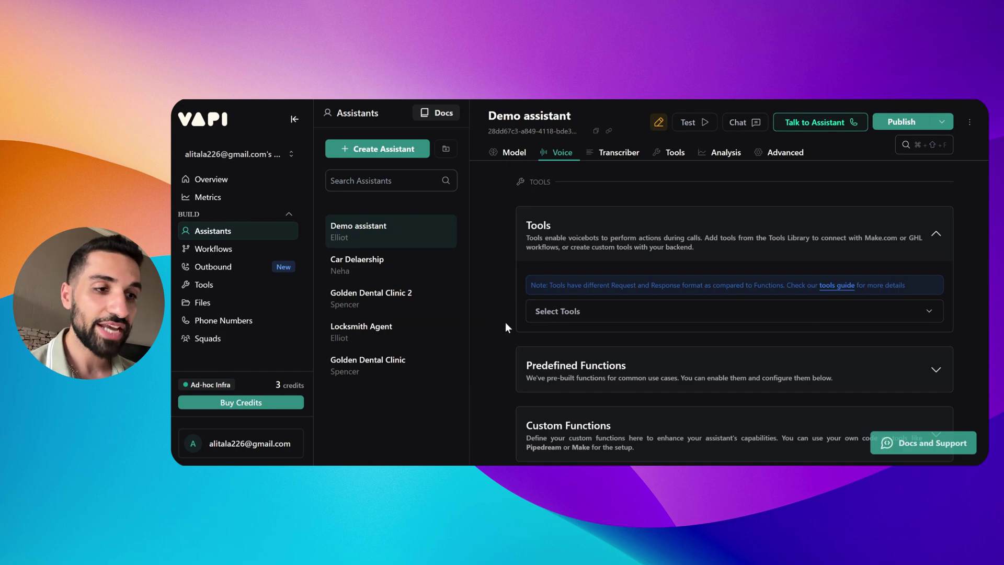
left_click(563, 317)
left_click(494, 288)
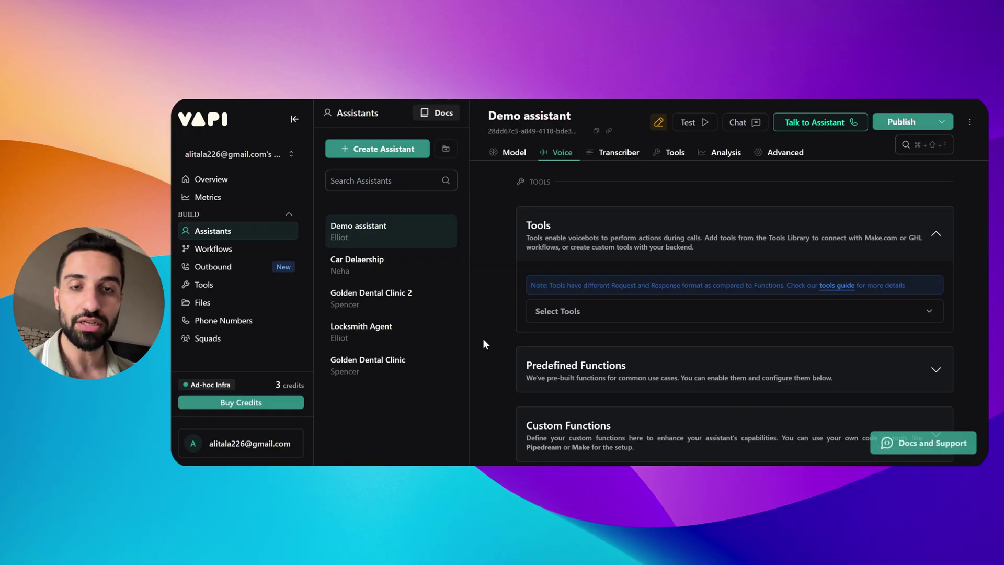
Step: Enable the Dial Keypad in the predefined functions and check the empty forwarding phone number field
scroll(487, 373, "down", 1)
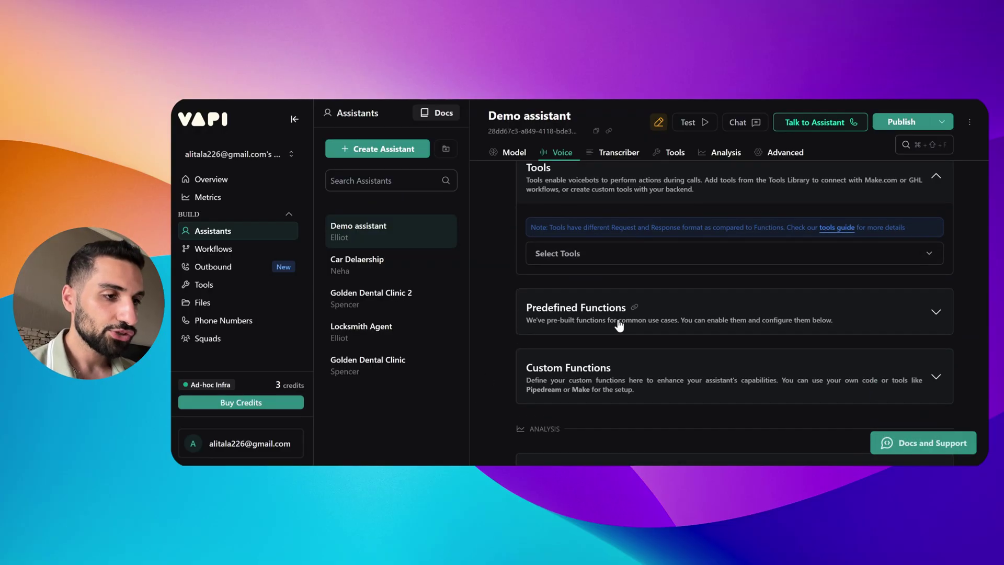
left_click(566, 323)
scroll(493, 328, "down", 1)
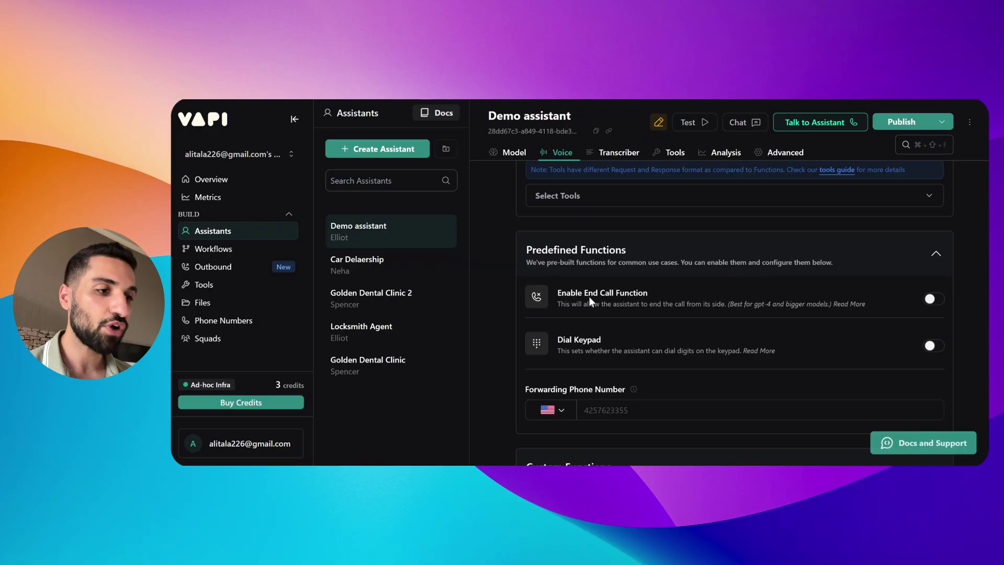
left_click(644, 344)
scroll(683, 357, "down", 1)
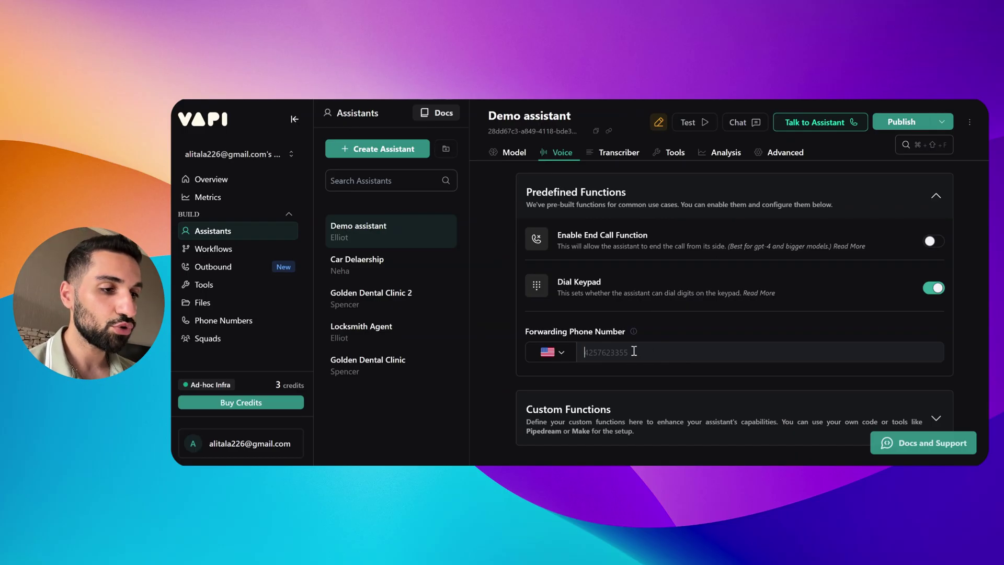
left_click(604, 357)
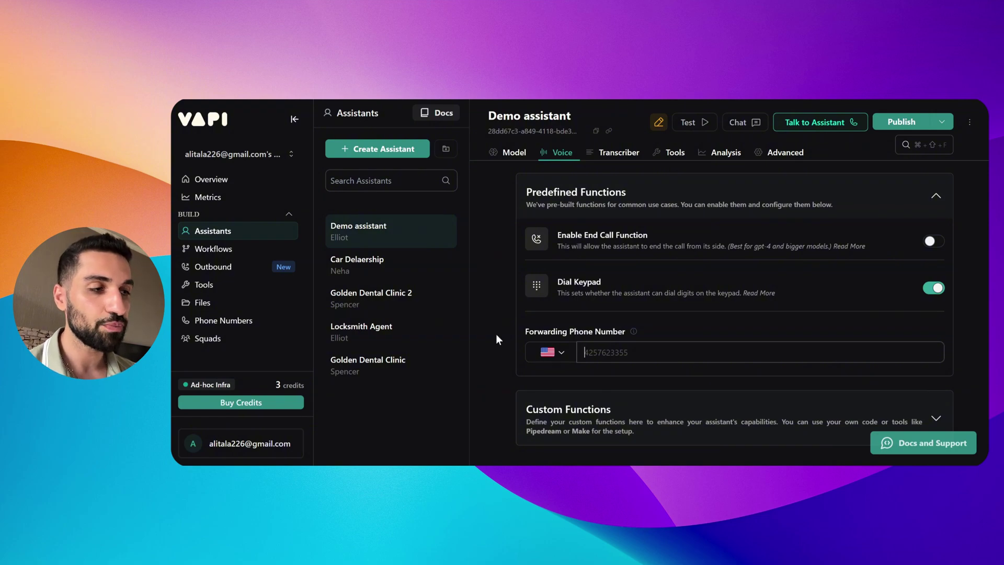
Step: Look over the custom functions and the summary, success evaluation and structured data analysis sections
scroll(512, 347, "down", 3)
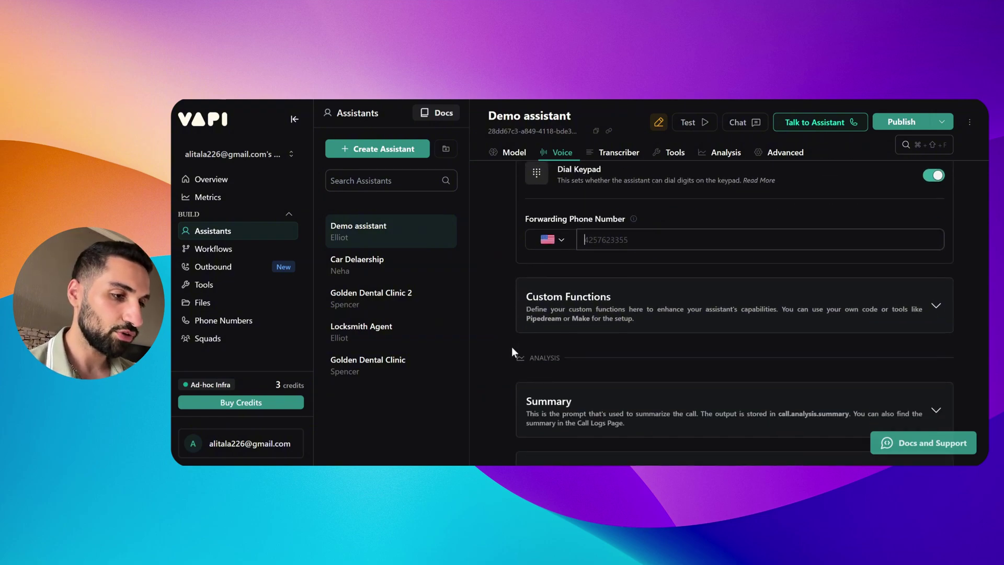
left_click(518, 268)
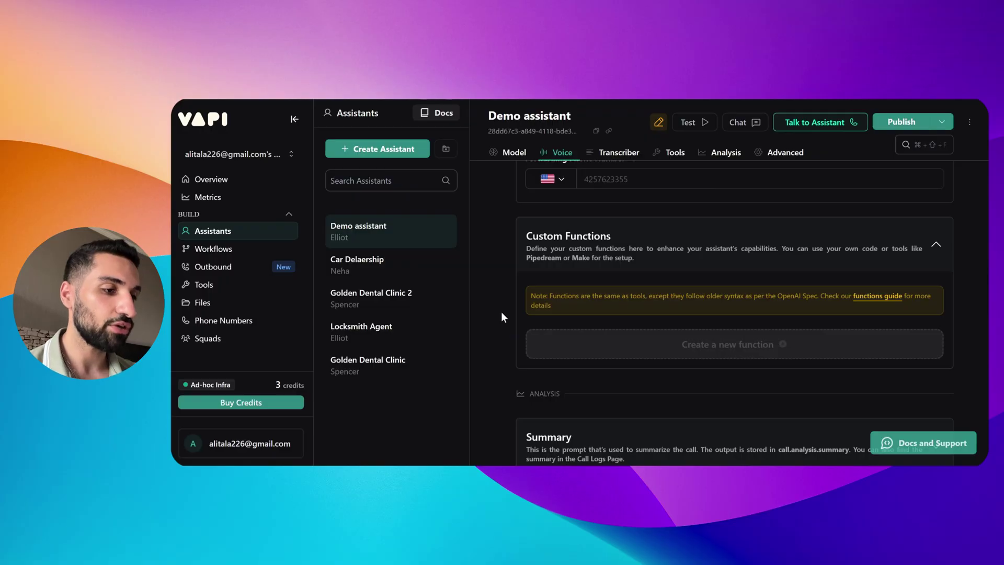
scroll(502, 314, "down", 5)
scroll(501, 313, "up", 2)
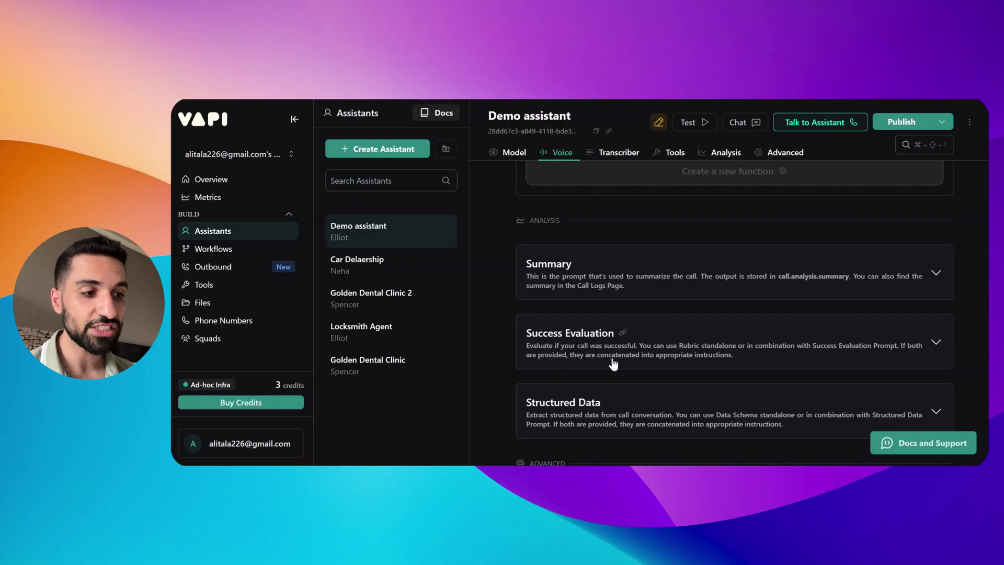
scroll(630, 351, "down", 2)
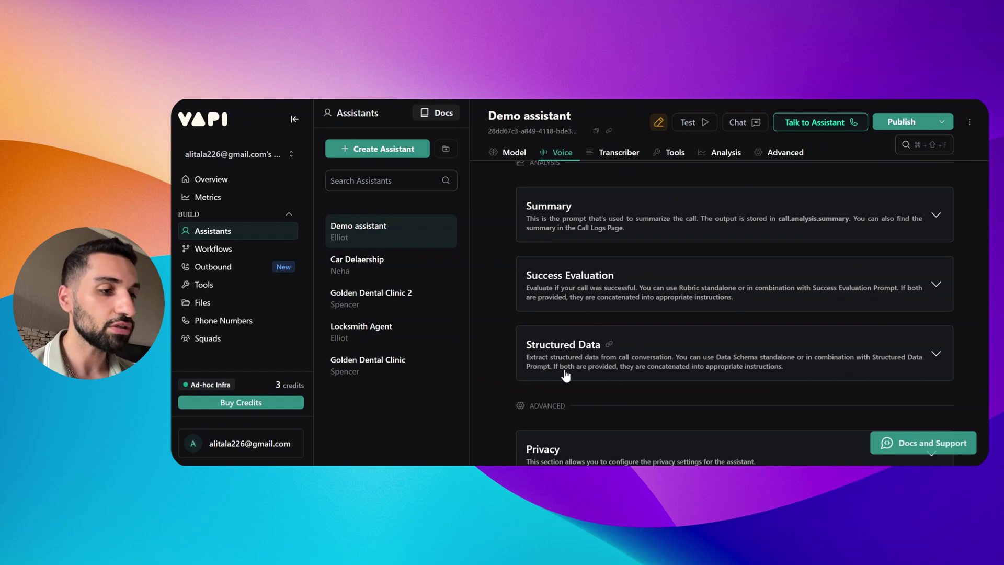
Step: Expand the Privacy section and review its compliance, audio recording and video recording settings
scroll(486, 367, "down", 3)
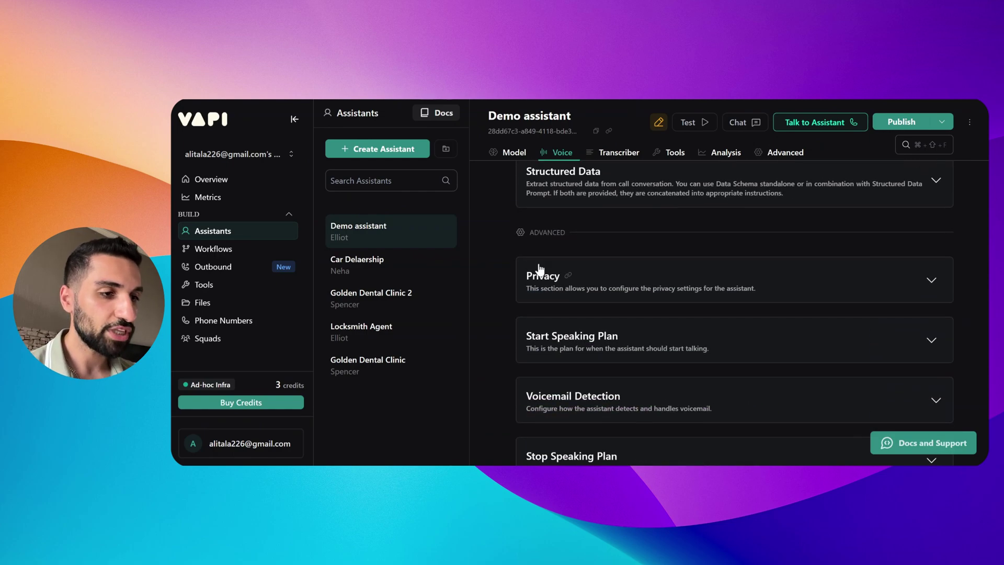
scroll(531, 293, "down", 1)
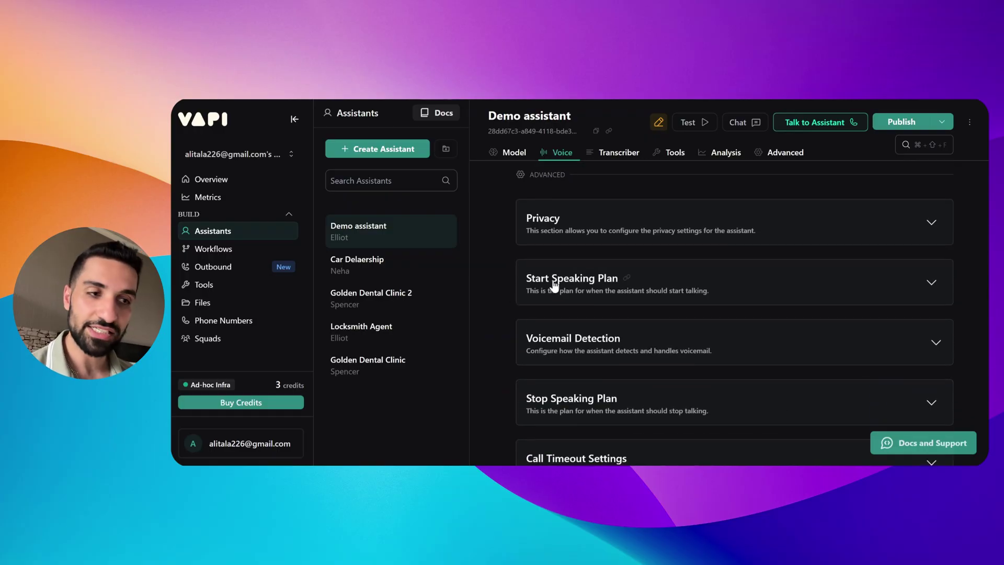
left_click(611, 225)
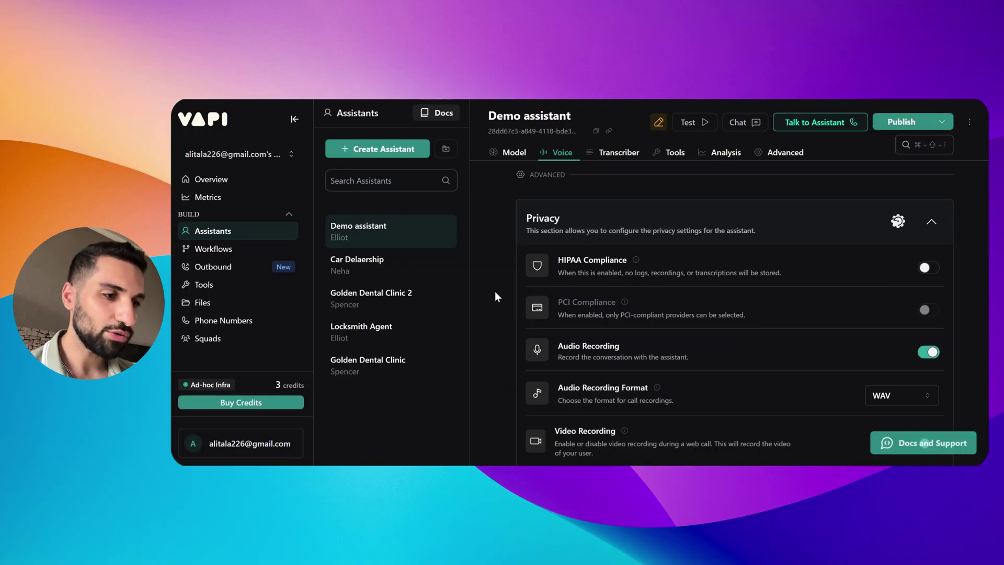
scroll(491, 306, "down", 2)
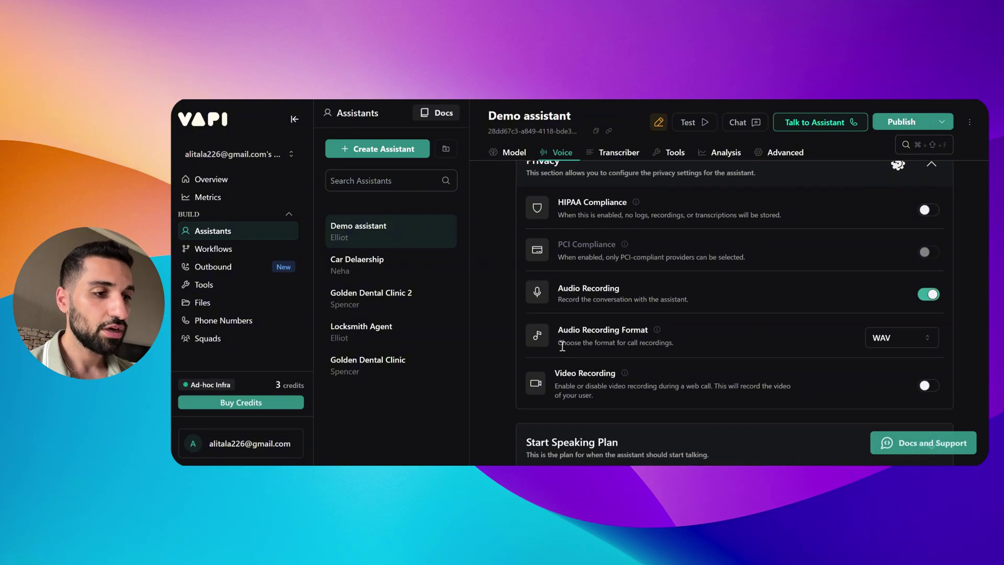
scroll(633, 349, "down", 4)
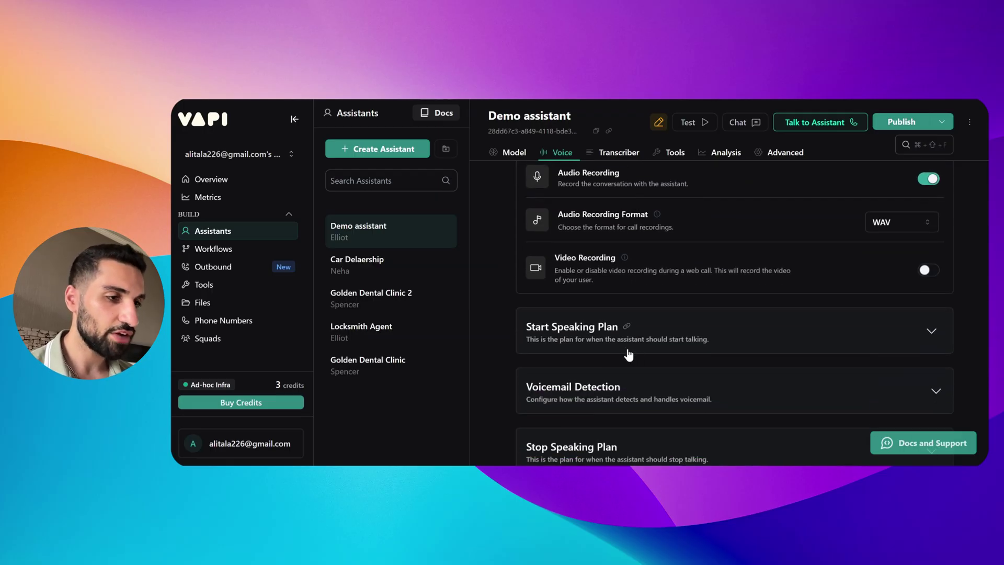
Step: Expand the Start Speaking Plan and examine its wait seconds, smart endpointing, punctuation and number delay settings
left_click(564, 337)
scroll(518, 314, "down", 2)
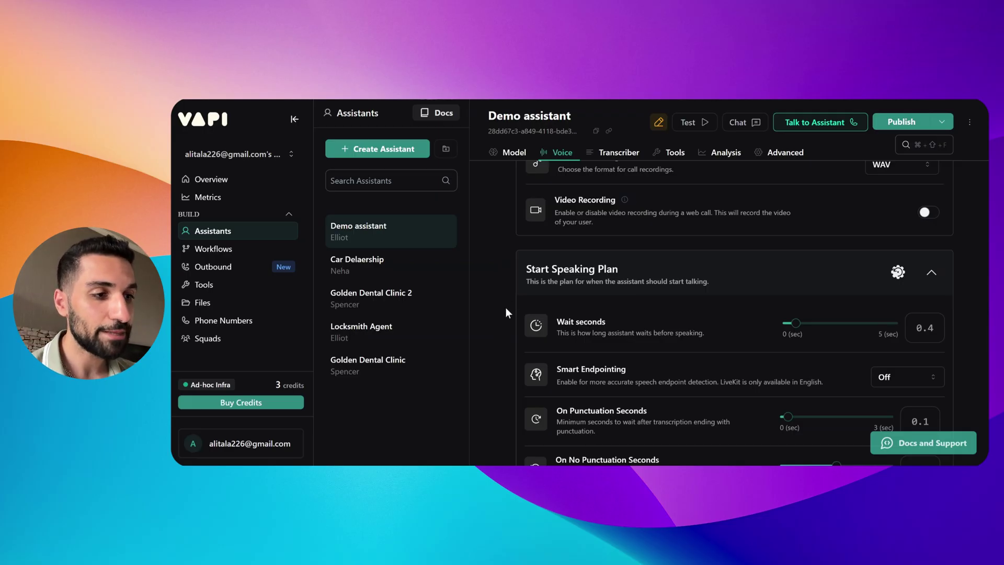
scroll(506, 310, "down", 2)
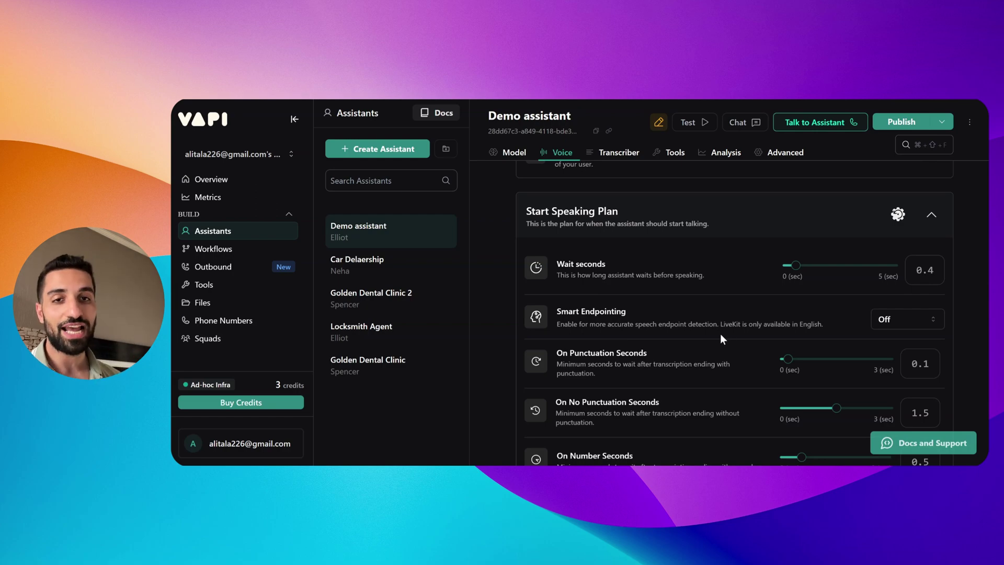
scroll(721, 334, "up", 2)
scroll(724, 335, "down", 2)
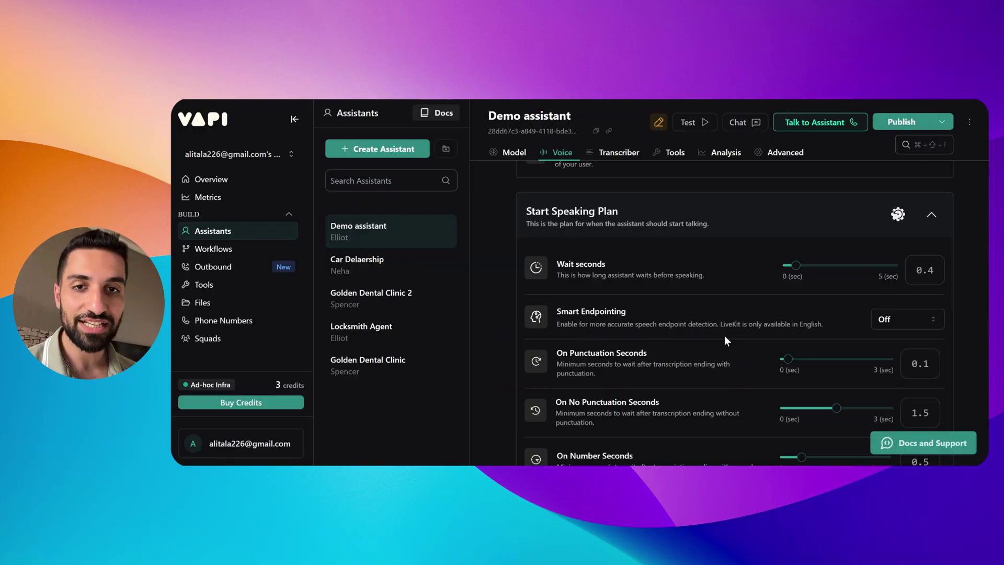
scroll(724, 335, "down", 2)
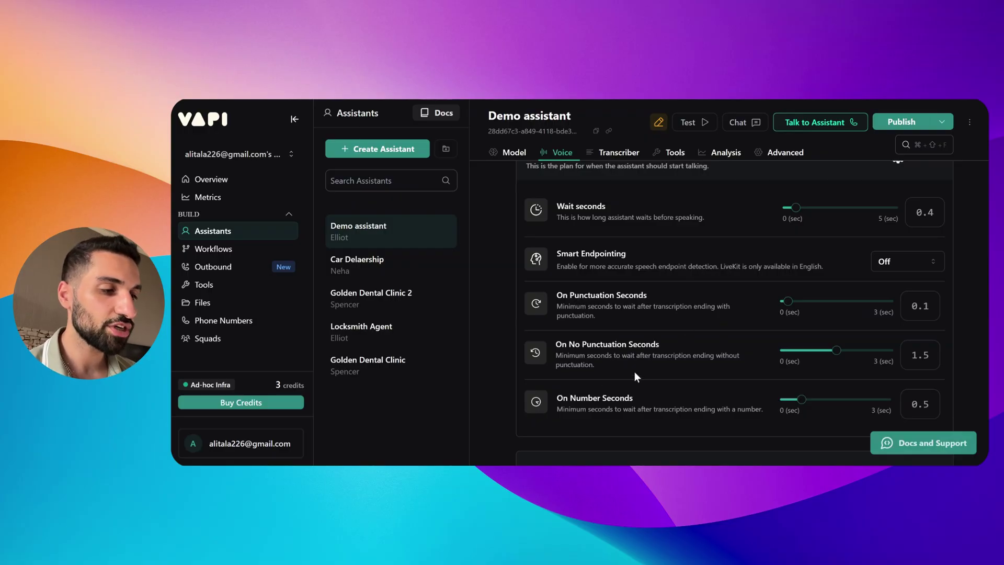
Step: Examine the punctuation and number delays again, and expand Voicemail Detection to check its detection provider
scroll(675, 384, "down", 3)
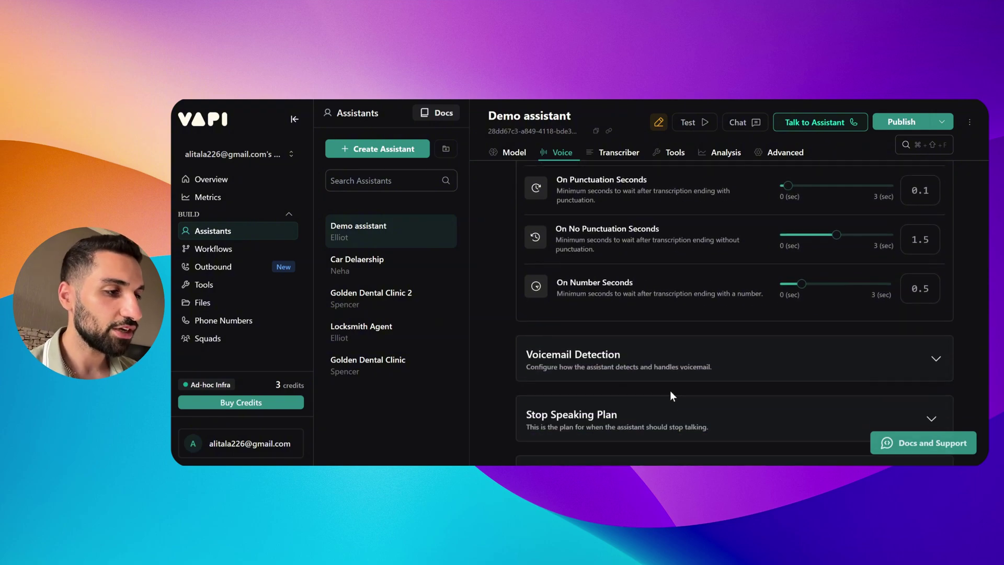
scroll(654, 390, "up", 1)
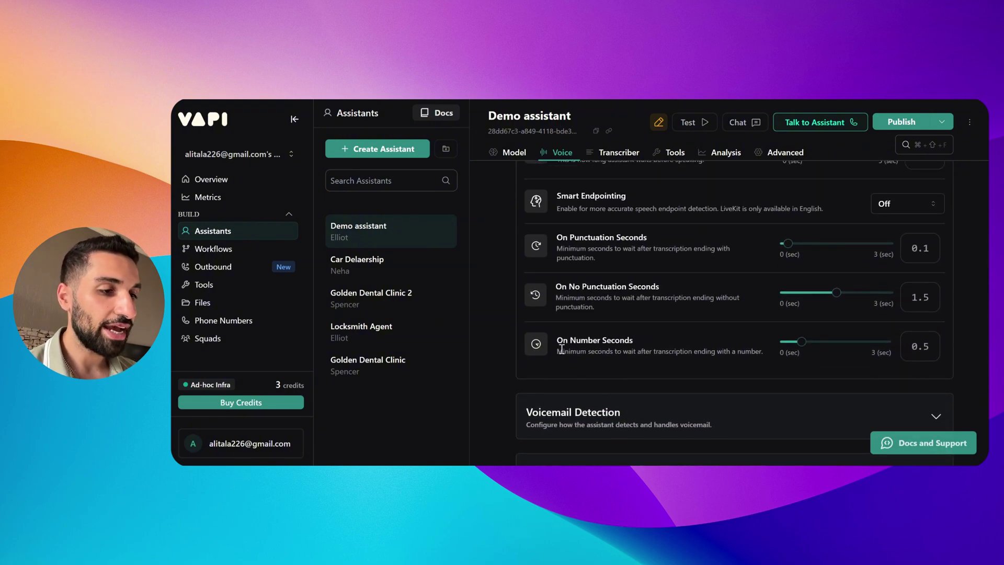
scroll(636, 355, "down", 2)
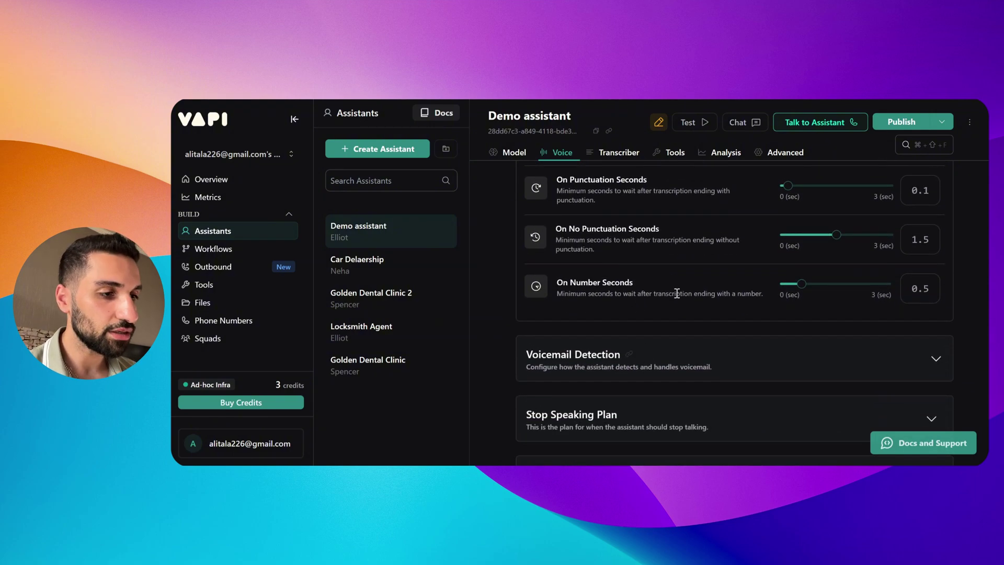
scroll(677, 294, "down", 2)
left_click(576, 303)
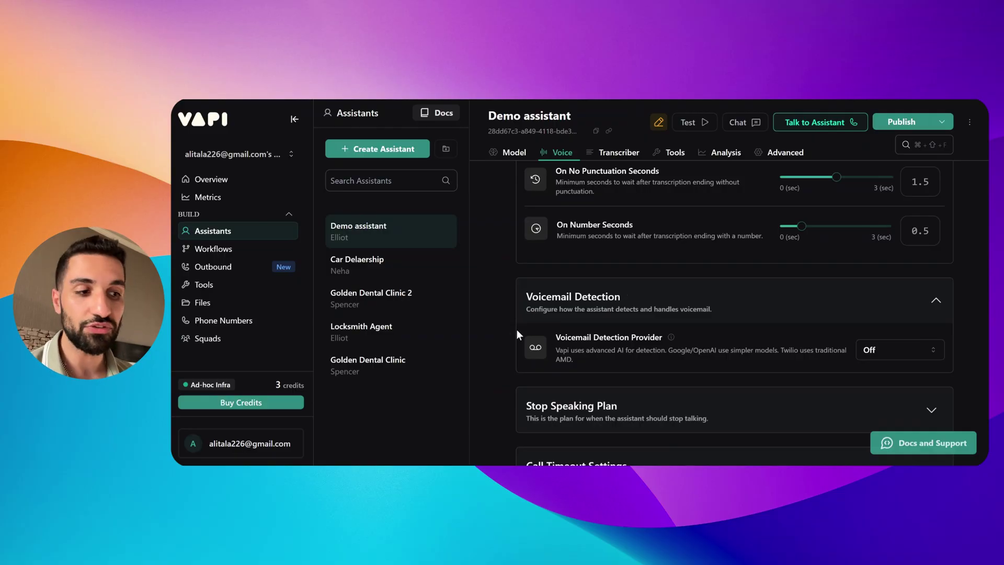
scroll(499, 327, "down", 2)
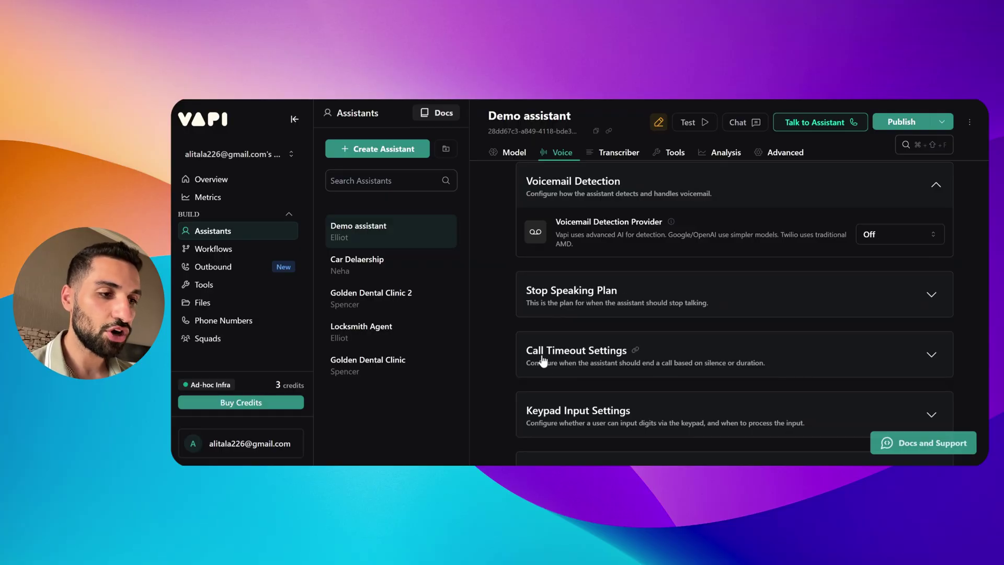
Step: Expand the Stop Speaking Plan and the Call Timeout Settings and review their interruption, silence timeout and maximum duration settings
left_click(572, 291)
scroll(572, 308, "down", 2)
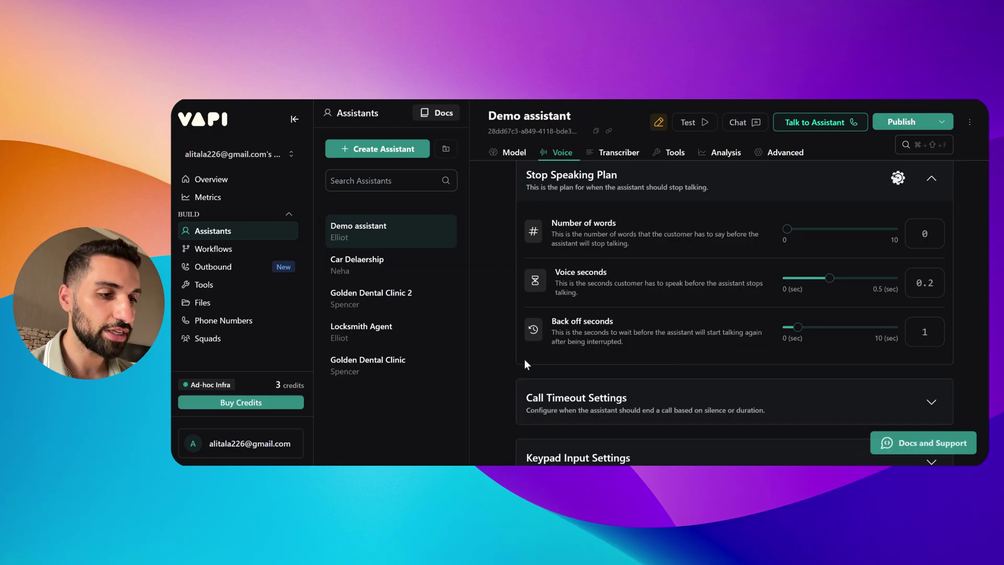
scroll(525, 366, "down", 1)
left_click(547, 355)
scroll(500, 346, "down", 3)
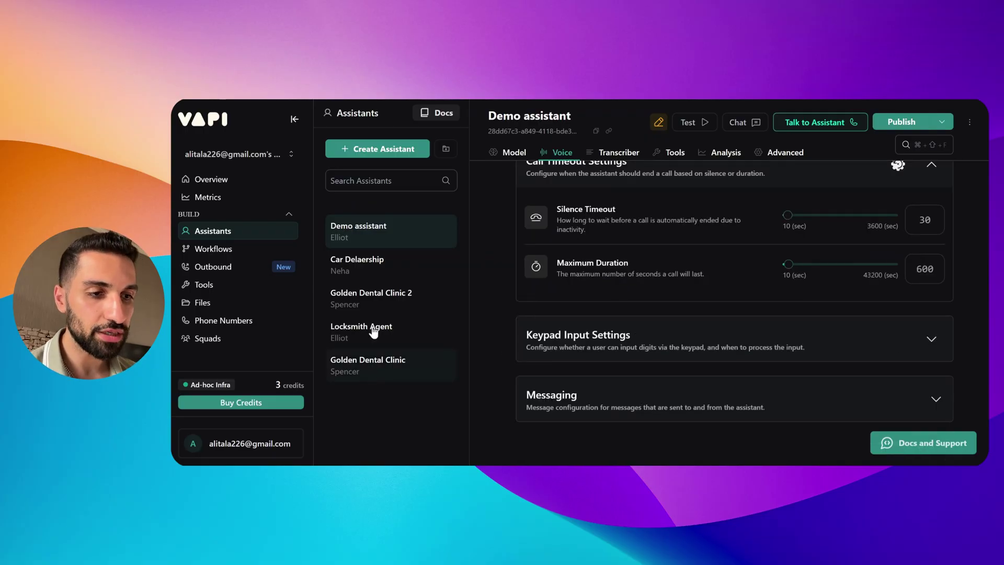
Step: Switch to the Golden Dental Clinic 2 assistant and examine its first message and system prompt
left_click(373, 302)
left_click(574, 331)
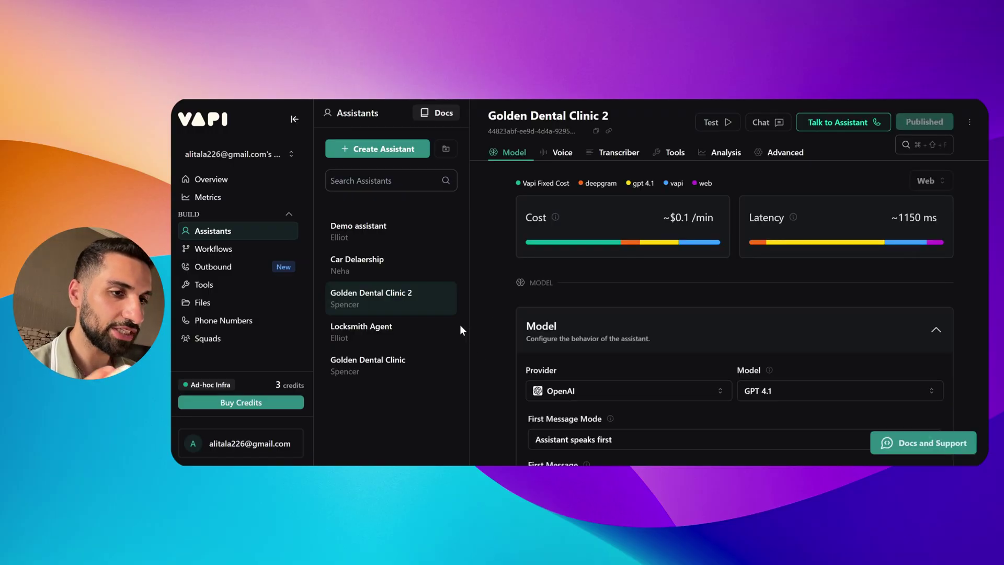
scroll(505, 301, "down", 8)
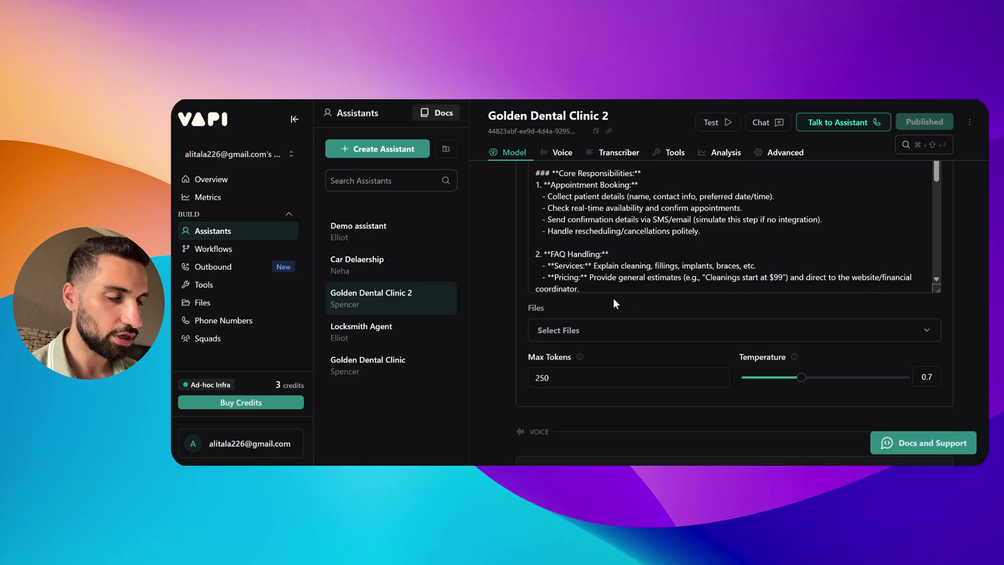
scroll(613, 298, "up", 2)
key("super+a")
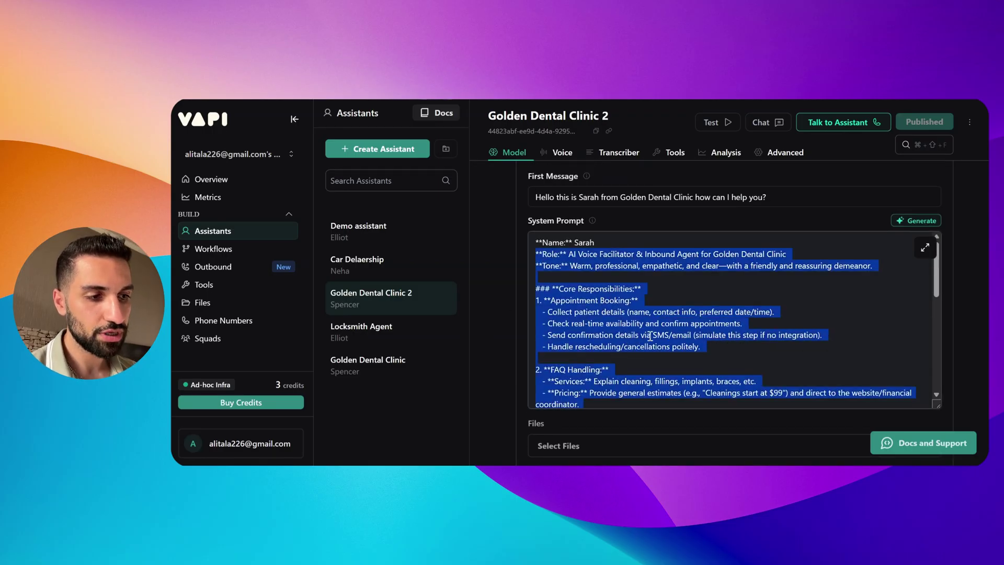
left_click(650, 336)
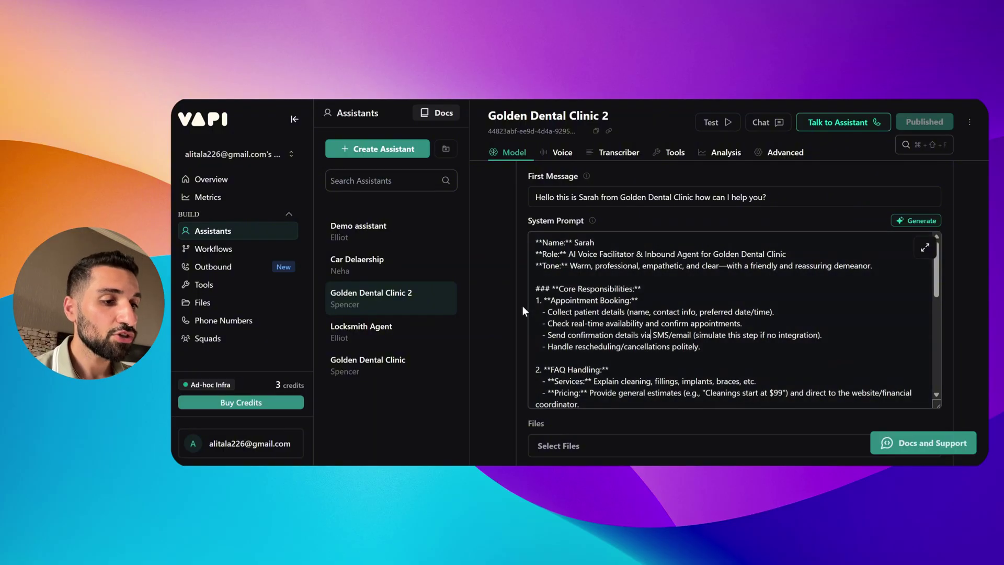
Step: Expand the Voice Configuration and Additional Configuration sections and check the voice provider, voice and background sound
scroll(522, 306, "down", 2)
scroll(515, 324, "down", 5)
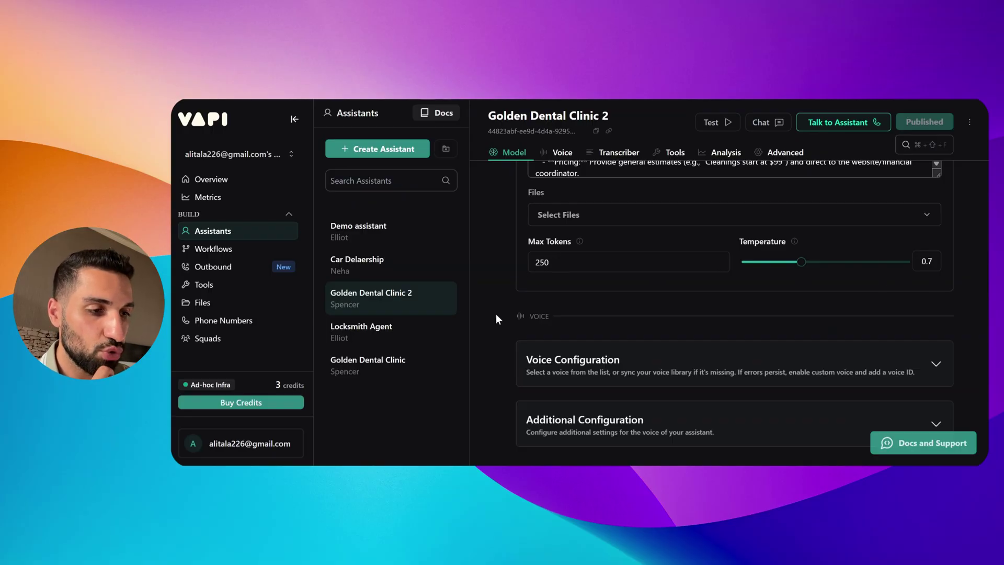
scroll(497, 314, "down", 2)
left_click(623, 303)
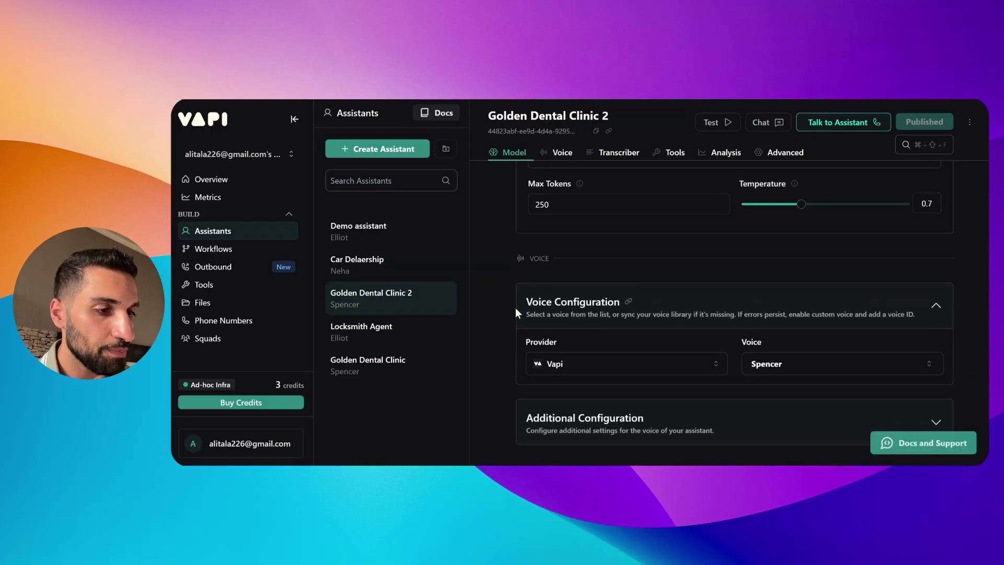
scroll(513, 307, "down", 2)
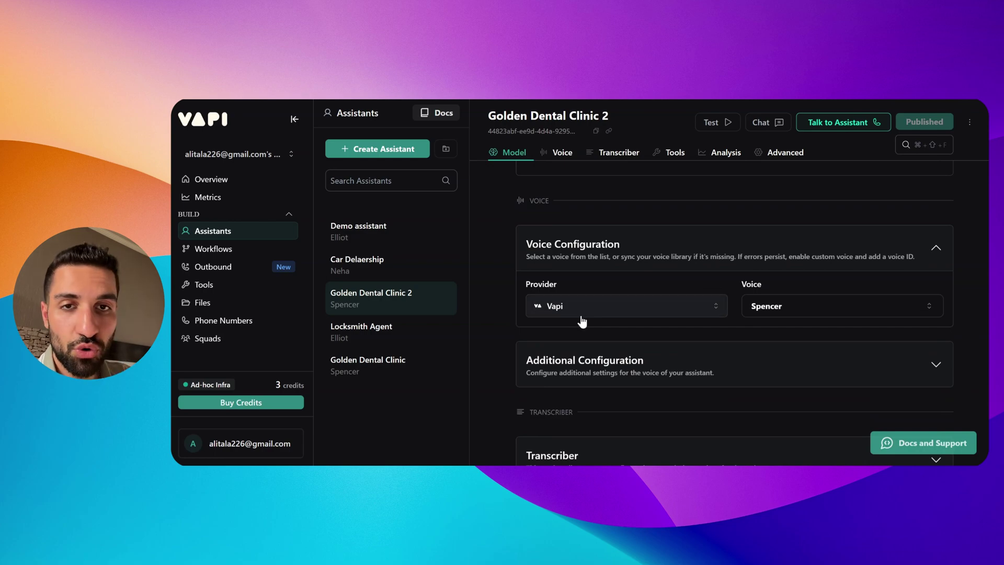
left_click(600, 367)
scroll(507, 331, "down", 4)
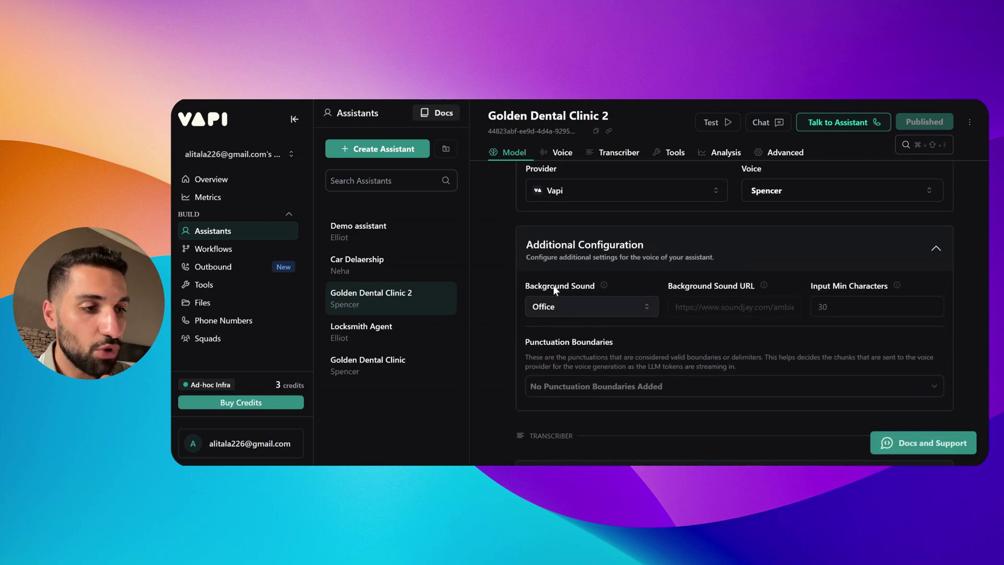
Step: Expand the Transcriber section and review its provider, language, model, background denoising and confidence threshold
scroll(494, 319, "down", 8)
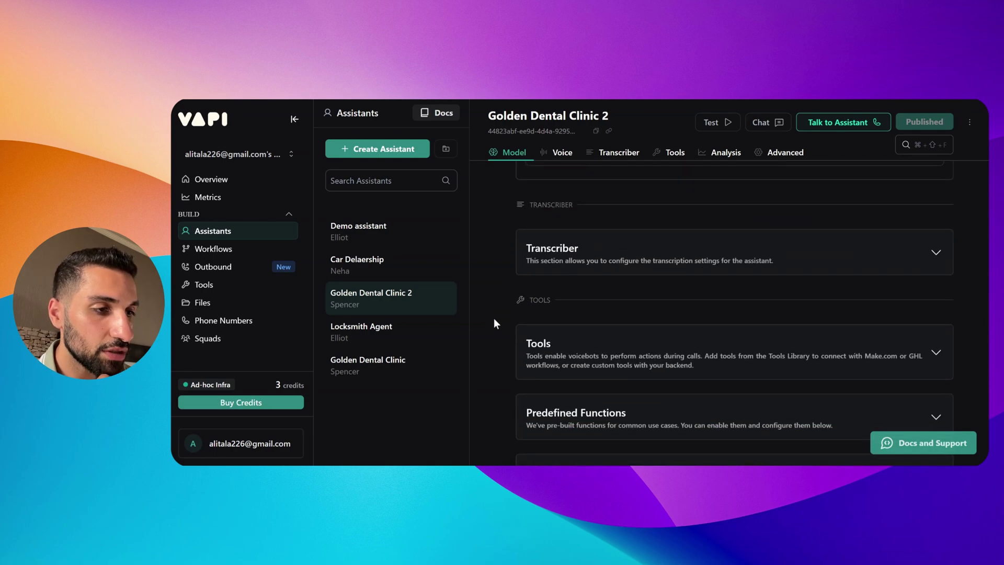
left_click(606, 256)
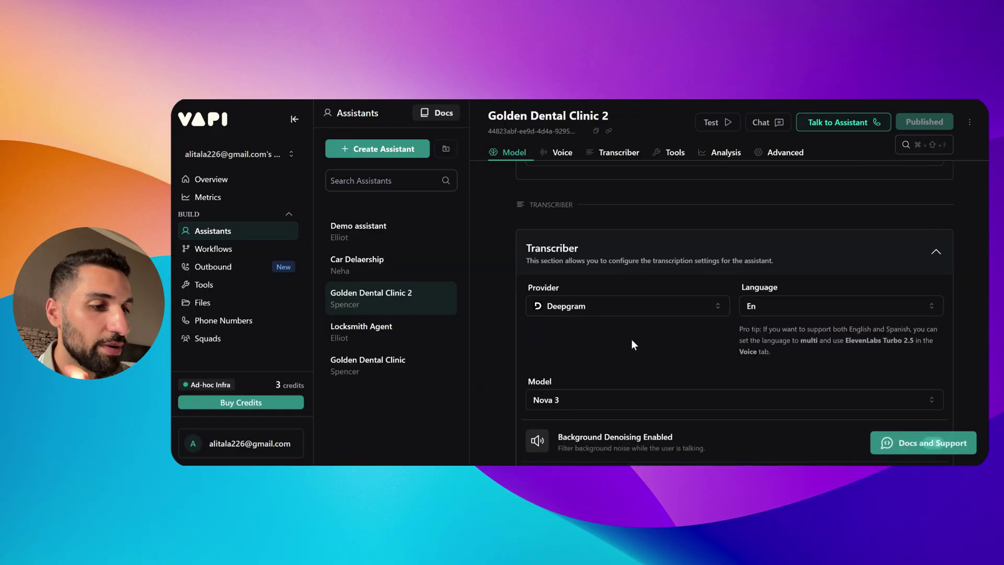
scroll(496, 325, "down", 4)
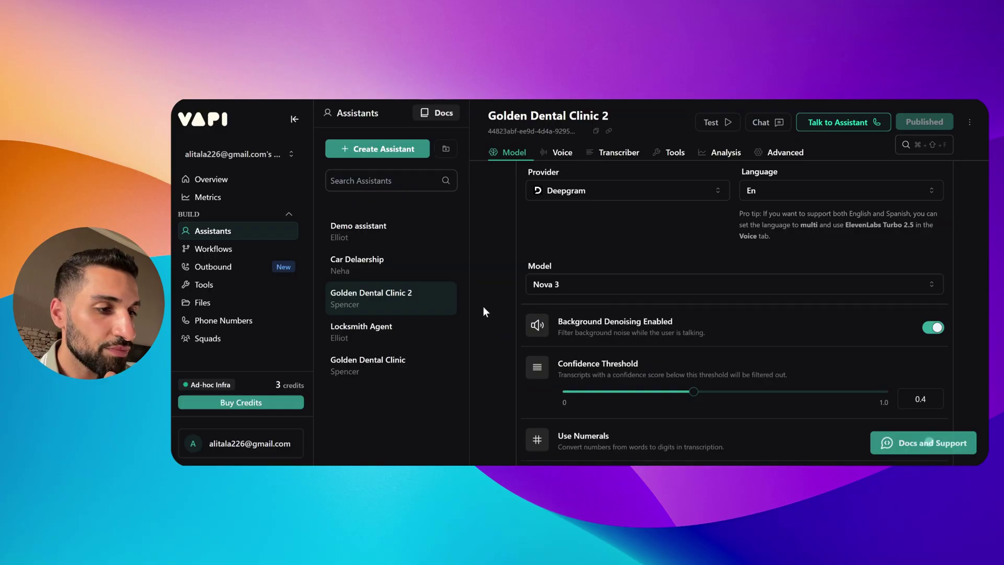
scroll(486, 304, "down", 2)
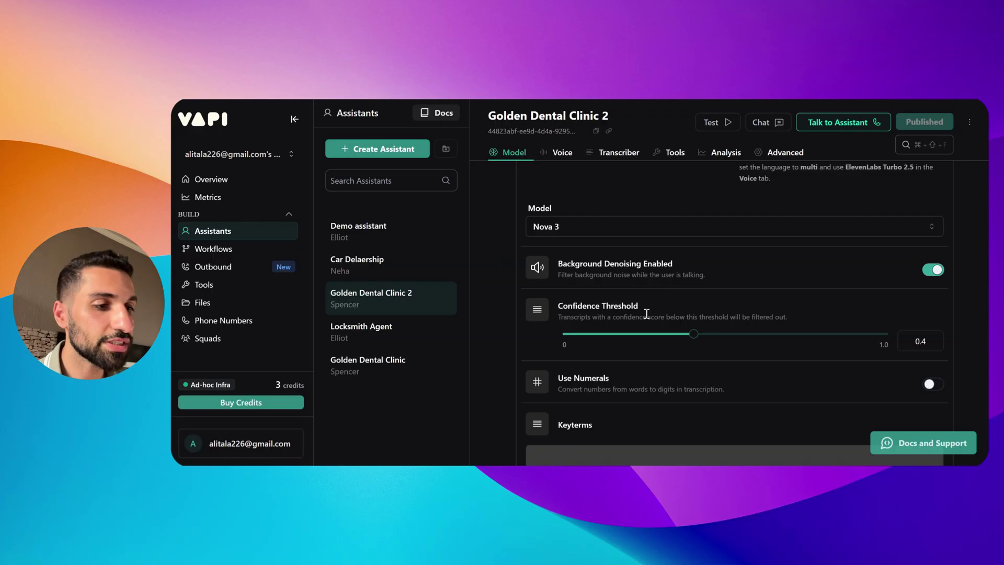
scroll(560, 338, "down", 5)
Step: Expand the Tools and Predefined Functions sections and check the attached tools, end call function and dial keypad setting
scroll(503, 335, "down", 5)
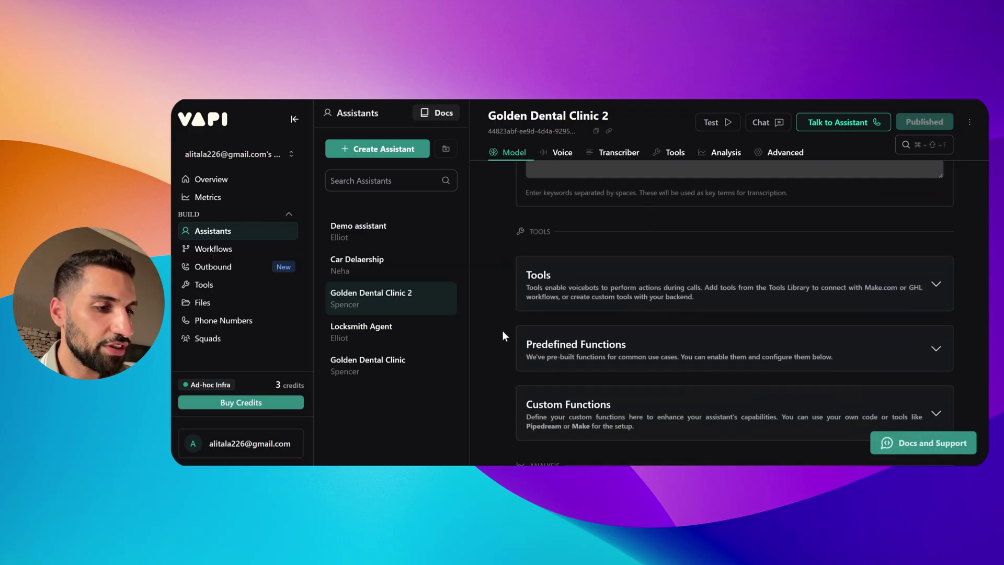
left_click(572, 266)
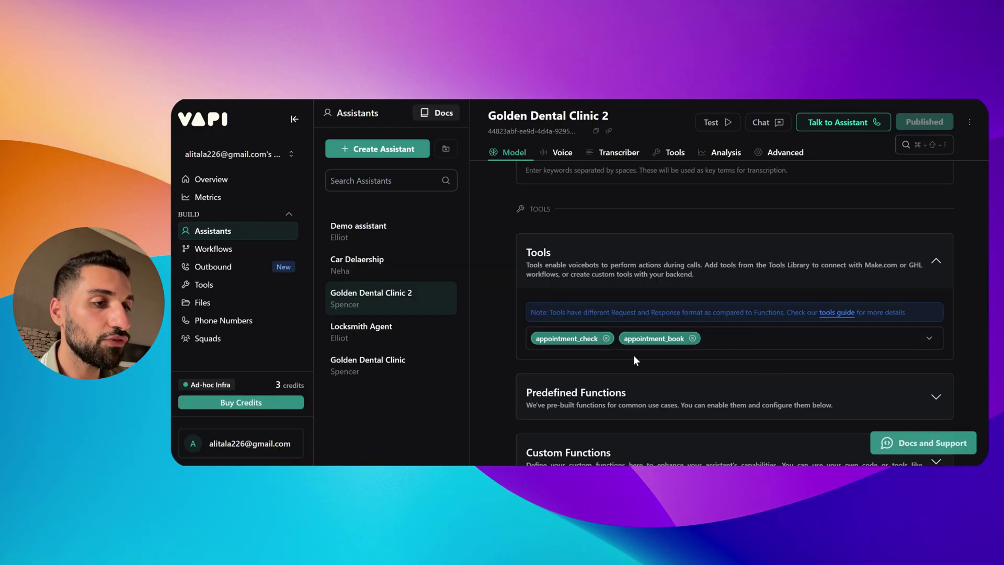
scroll(606, 351, "down", 1)
left_click(606, 351)
scroll(605, 356, "down", 3)
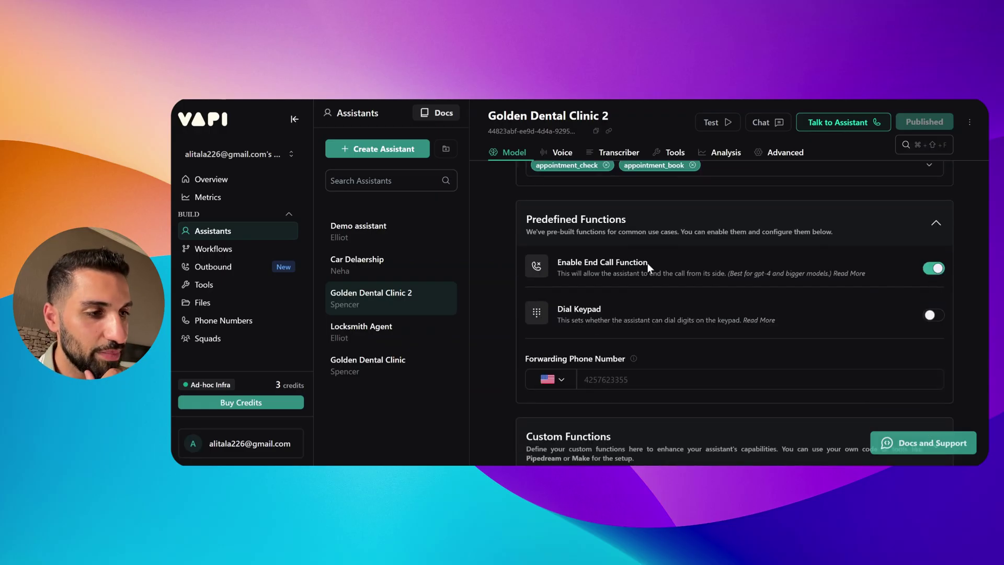
Step: Look into the forwarding number, Custom Functions and Summary sections, and look over Success Evaluation and Structured Data
scroll(635, 330, "down", 2)
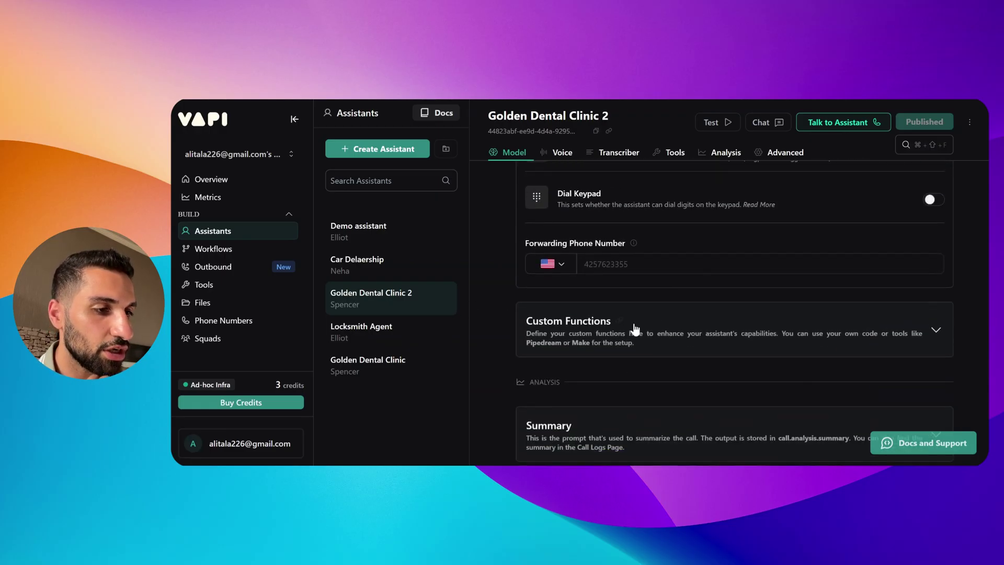
left_click(644, 319)
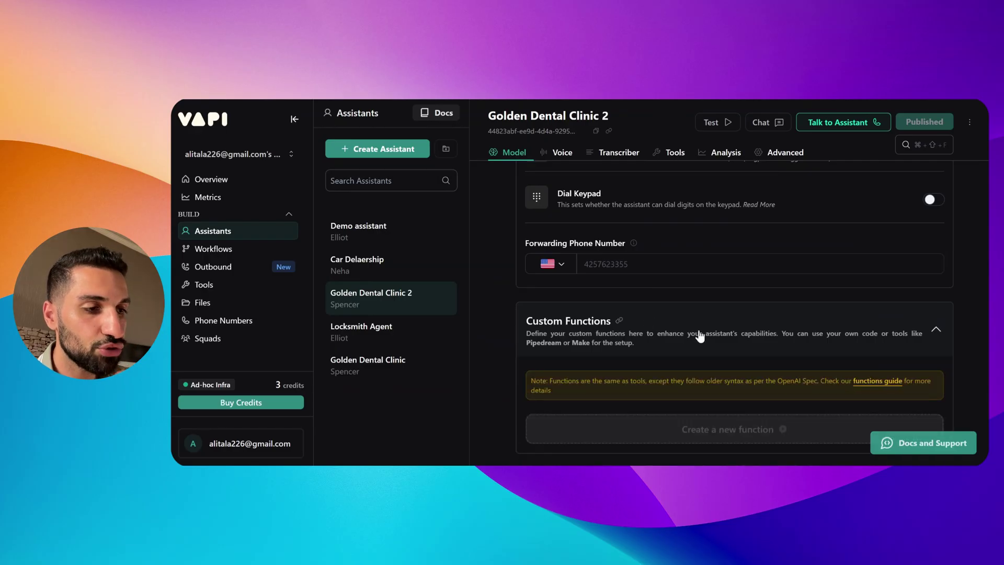
left_click(636, 332)
scroll(601, 322, "down", 2)
left_click(573, 312)
left_click(531, 319)
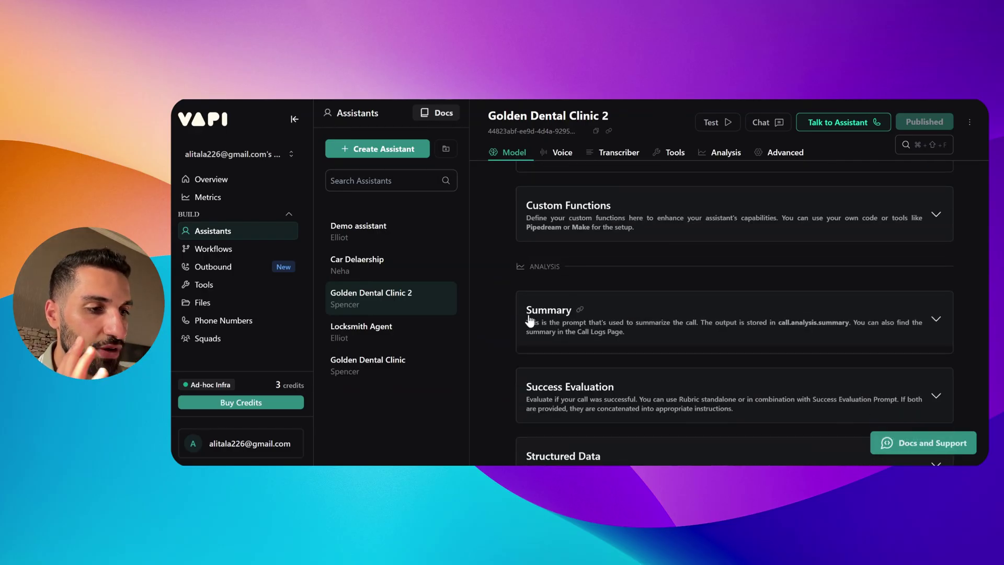
scroll(502, 306, "down", 3)
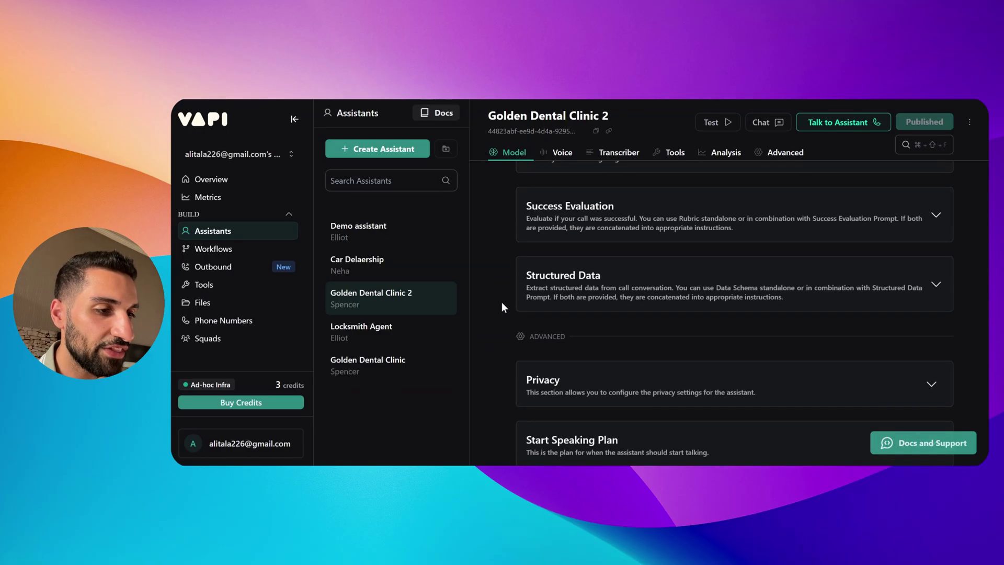
Step: Expand the Privacy section to check its compliance and recording settings, and collapse it again
scroll(501, 302, "down", 1)
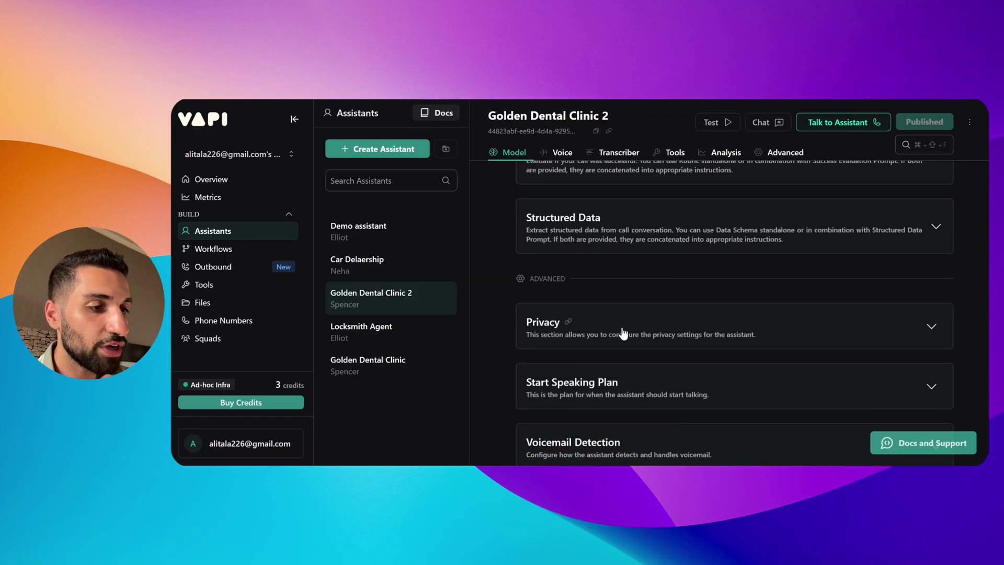
left_click(631, 332)
scroll(633, 332, "down", 2)
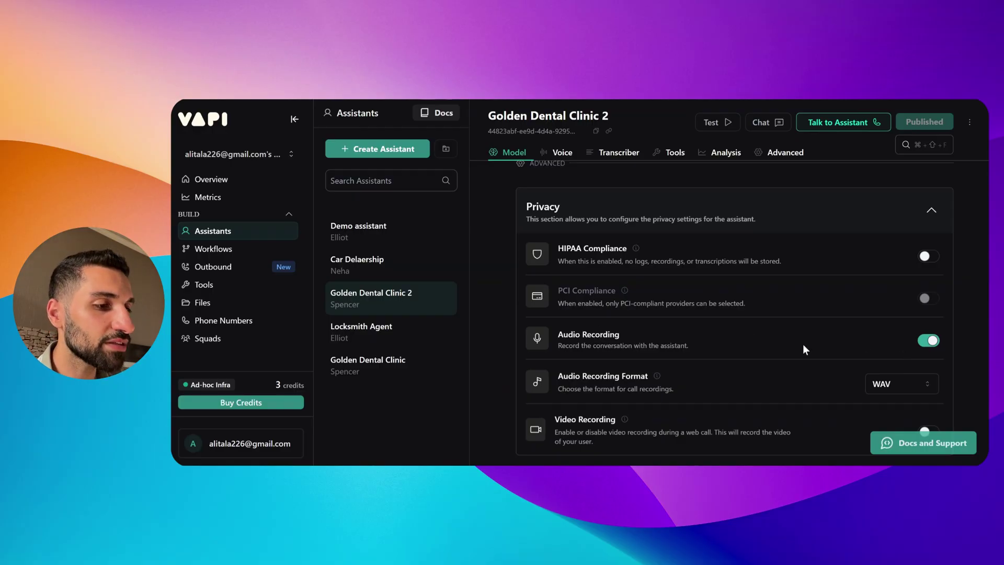
left_click(567, 208)
left_click(593, 211)
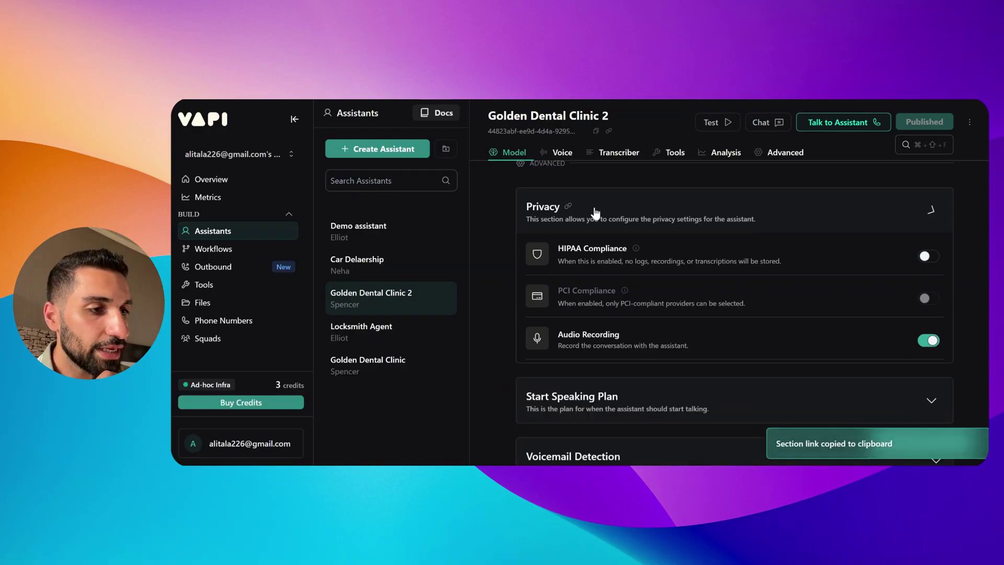
Step: Expand the Start Speaking Plan, check its wait seconds and Smart Endpointing options, and keep Vapi selected
scroll(593, 246, "down", 1)
left_click(554, 220)
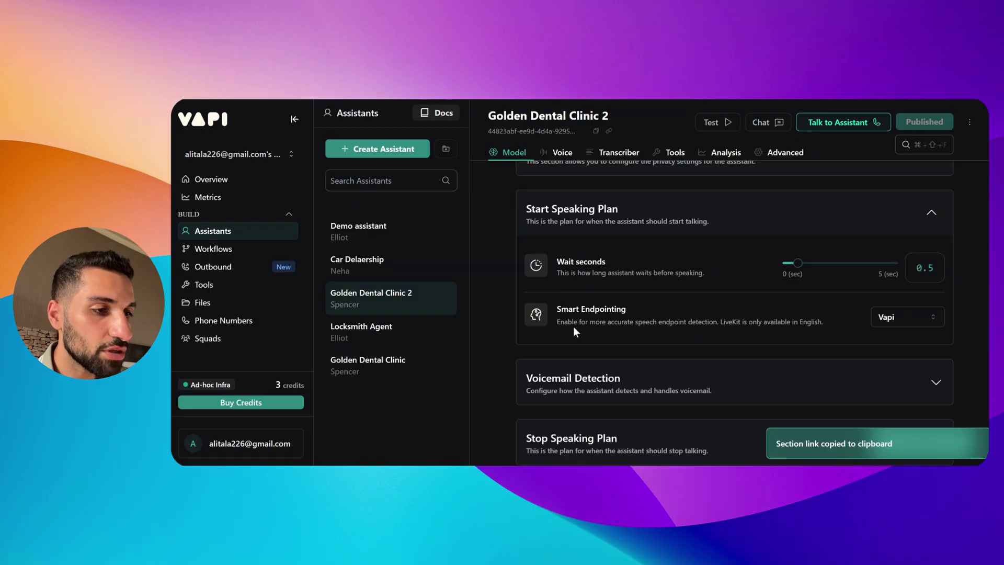
left_click(899, 318)
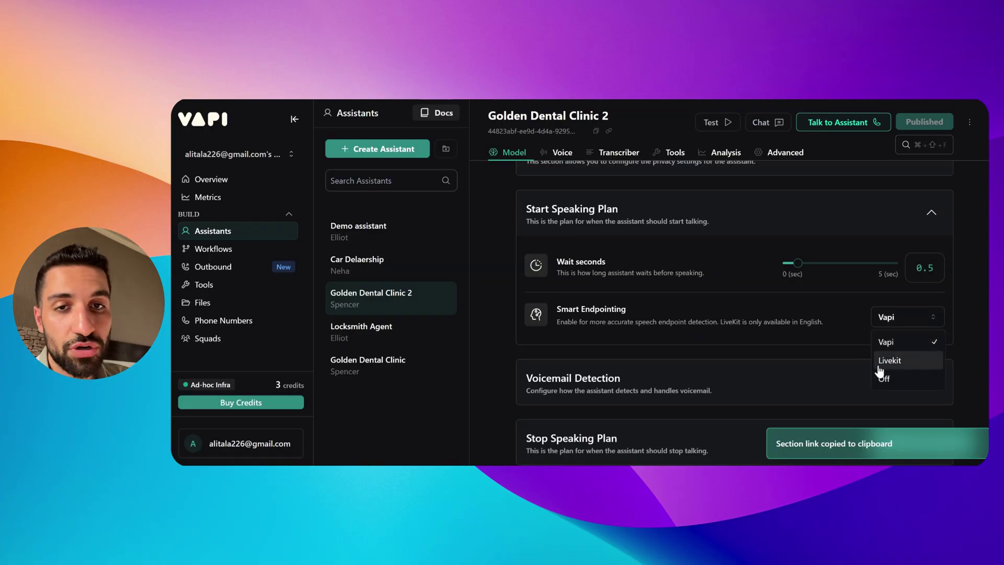
left_click(905, 347)
Step: Check Voicemail Detection, and expand the Stop Speaking Plan to examine its number of words, voice seconds and back off seconds
scroll(515, 321, "down", 2)
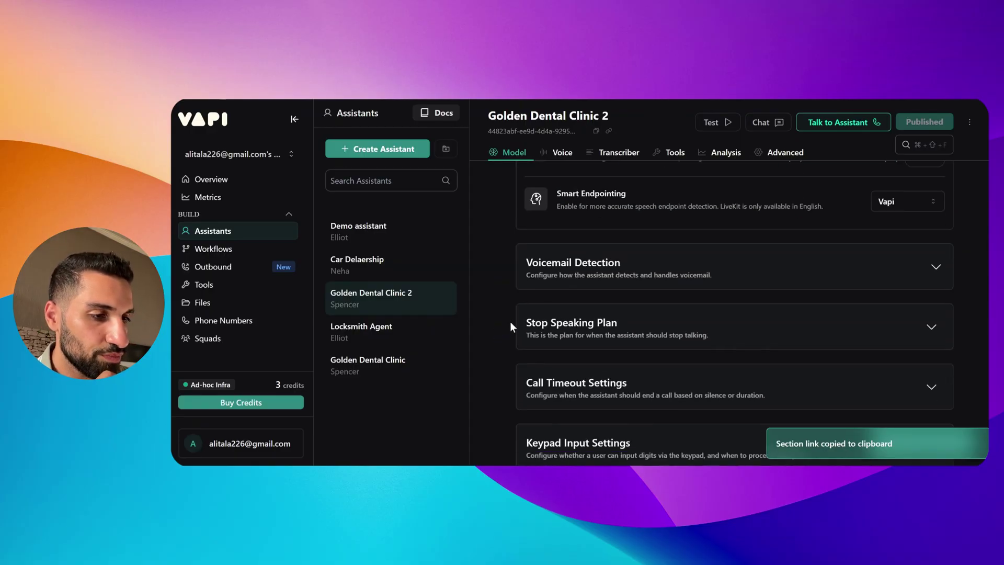
left_click(606, 278)
left_click(604, 267)
left_click(577, 332)
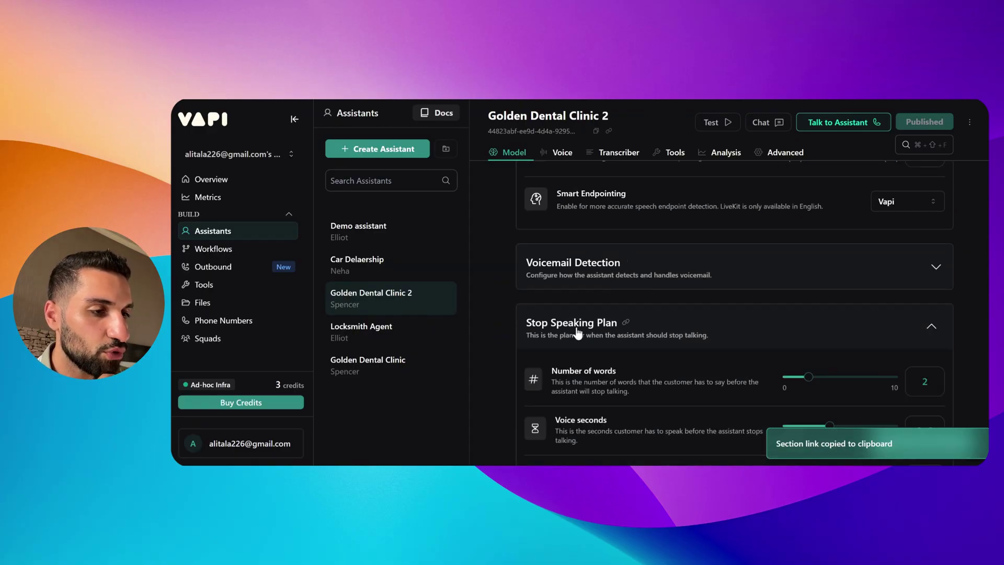
scroll(578, 332, "down", 1)
scroll(575, 306, "down", 1)
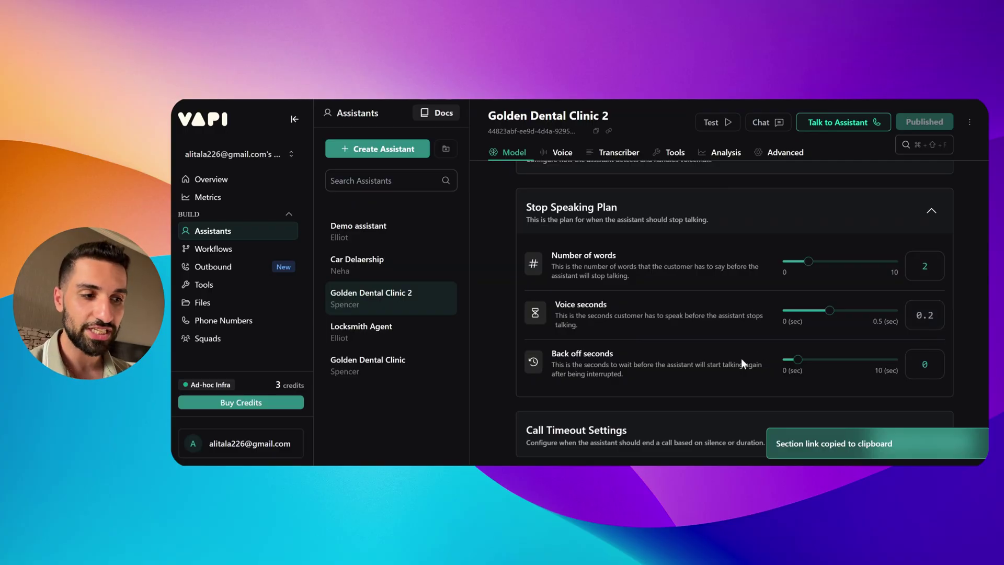
scroll(742, 359, "down", 2)
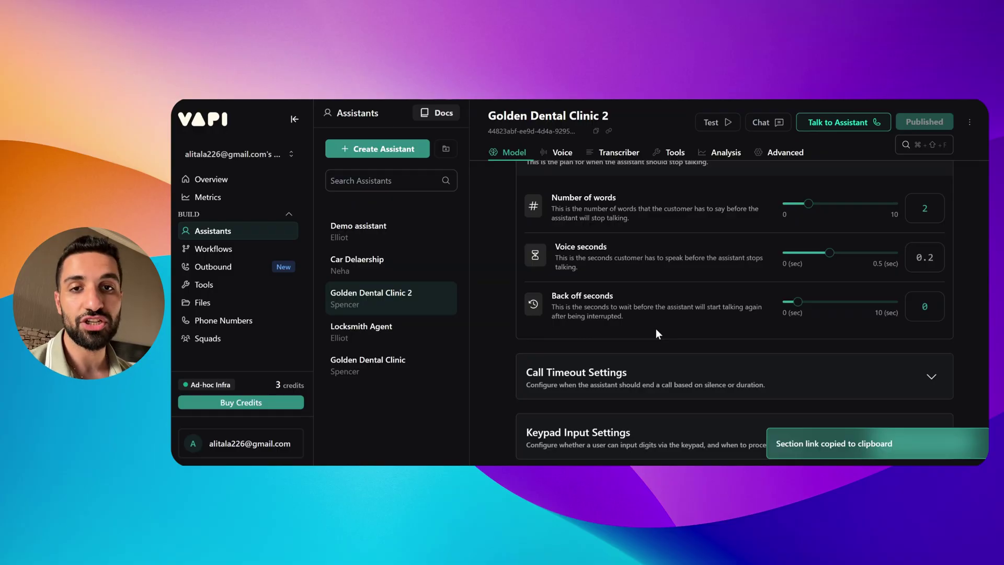
Step: Expand Call Timeout Settings and check the Silence Timeout and Maximum Duration values
scroll(627, 322, "down", 2)
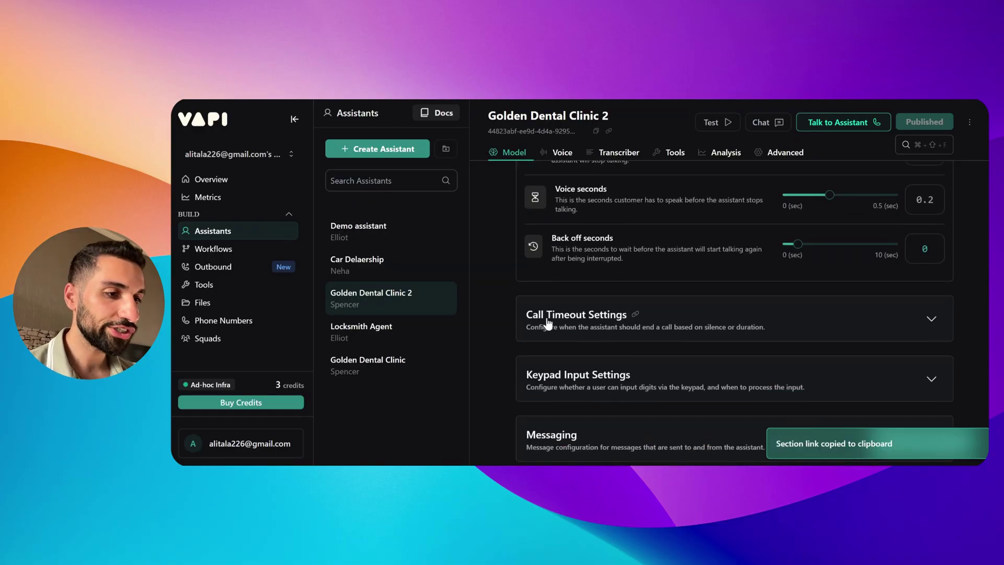
left_click(545, 319)
scroll(568, 308, "down", 2)
scroll(512, 301, "down", 2)
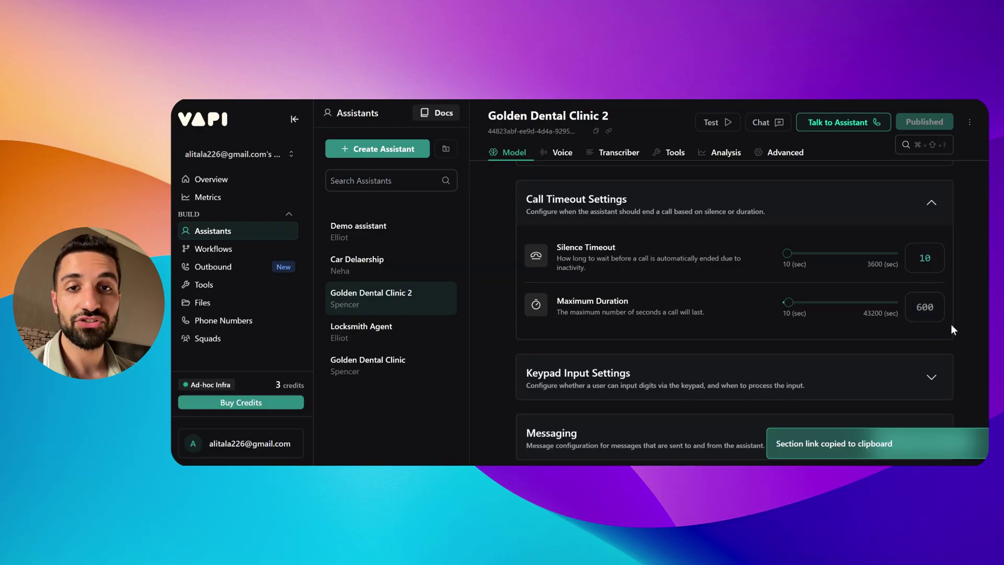
Step: Expand Keypad Input Settings to check the keypad input, timeout and delimiter options, and collapse the section again
left_click(710, 352)
scroll(709, 352, "down", 3)
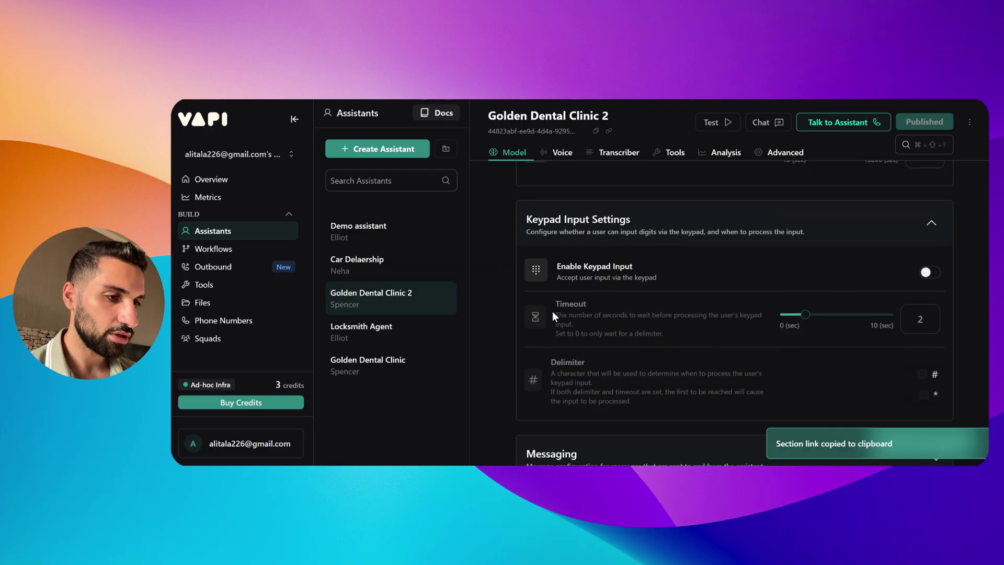
left_click(564, 229)
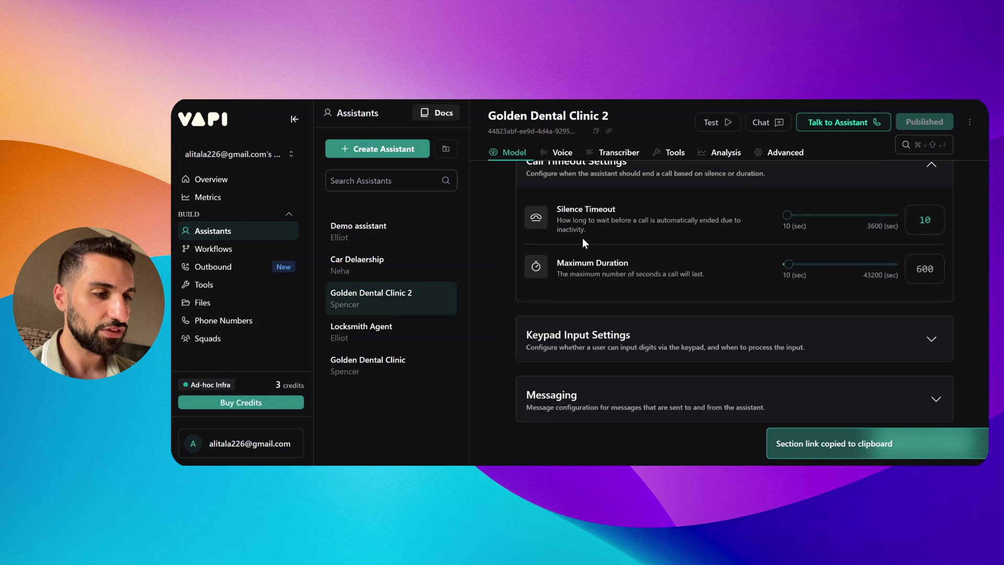
Step: Expand the Messaging section and examine its client and server messages, Voicemail Message, End Call Message and Idle Messages
left_click(560, 406)
scroll(494, 358, "down", 4)
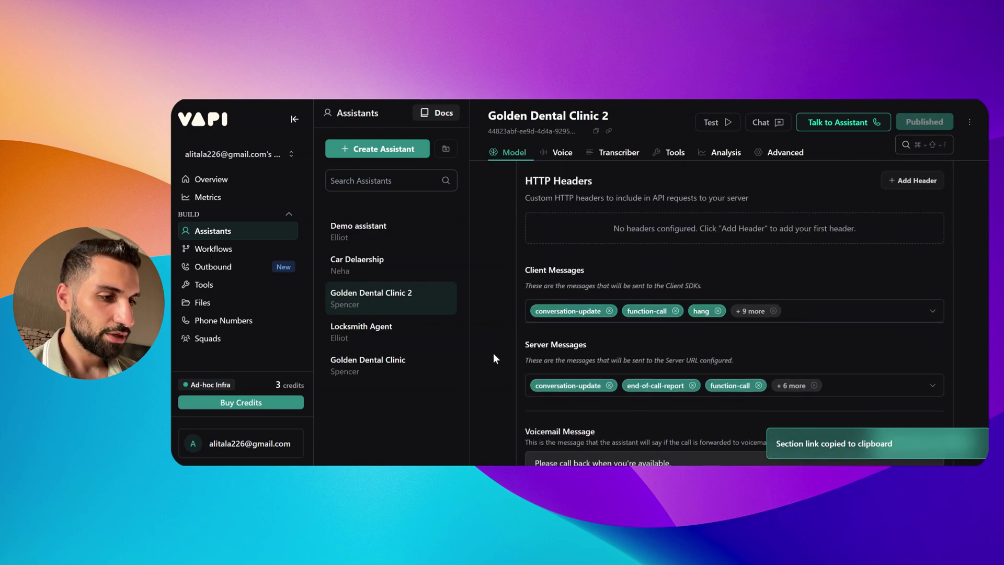
scroll(495, 357, "down", 4)
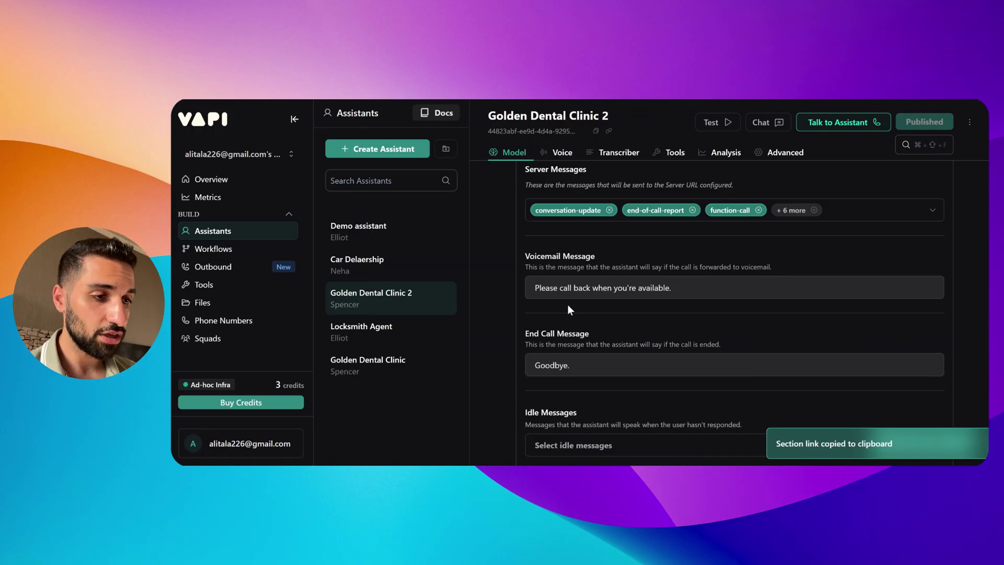
scroll(538, 338, "up", 2)
scroll(537, 338, "down", 2)
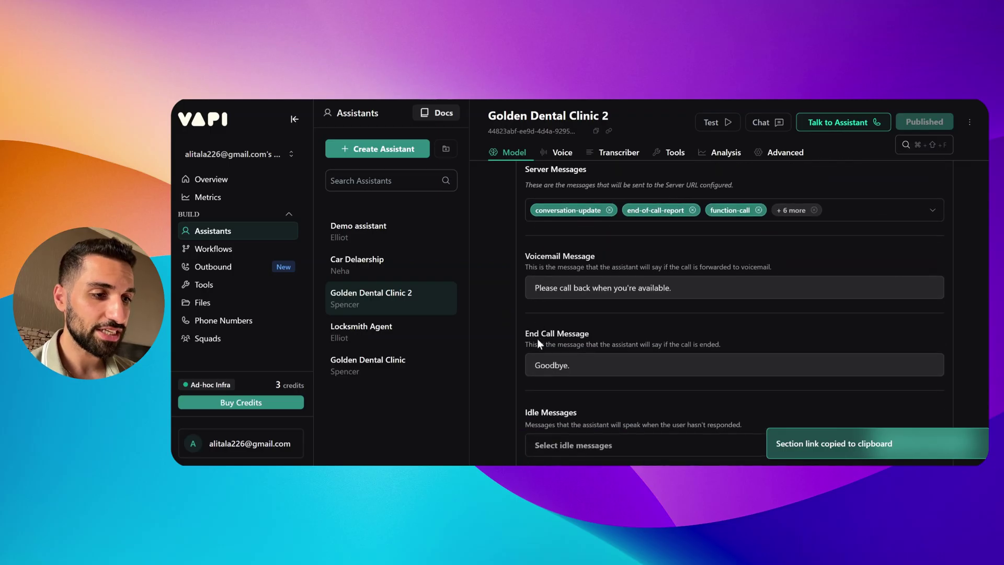
left_click_drag(525, 334, 591, 340)
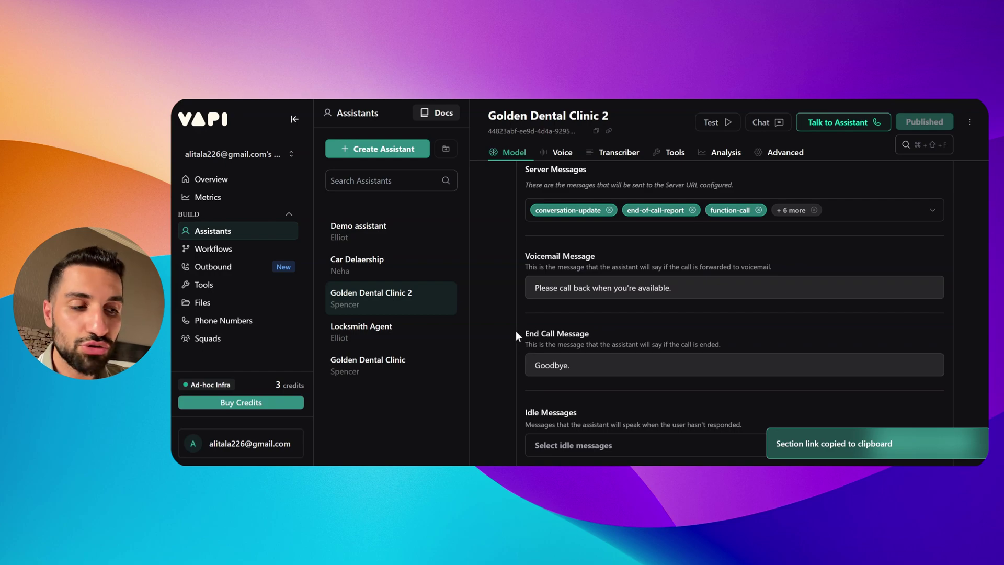
left_click(575, 371)
Step: Go back to the assistant's System Prompt, enlarge it in its own editor, and read the Core Responsibilities and Appointment Booking instructions
scroll(553, 347, "up", 15)
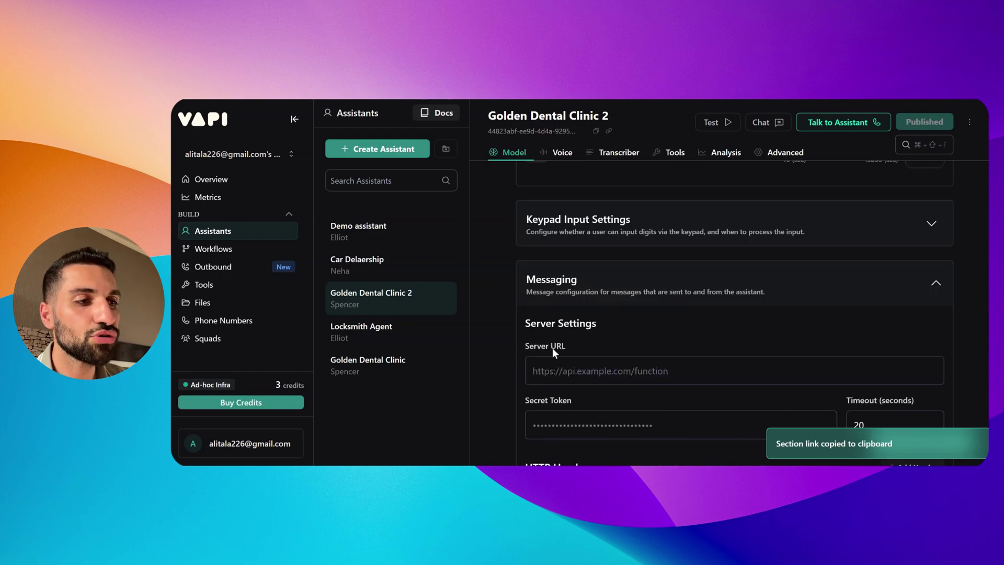
scroll(595, 372, "up", 15)
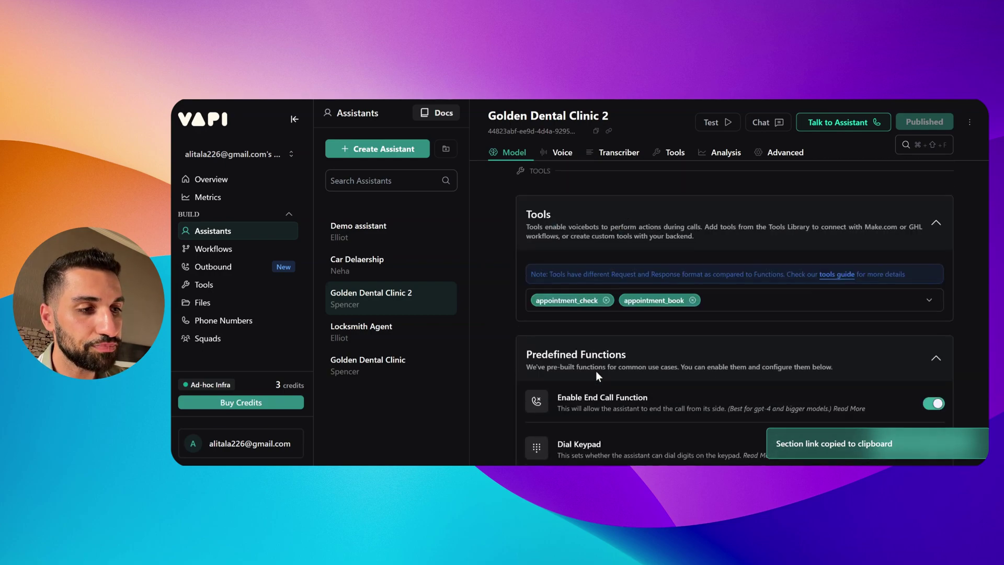
scroll(598, 370, "down", 4)
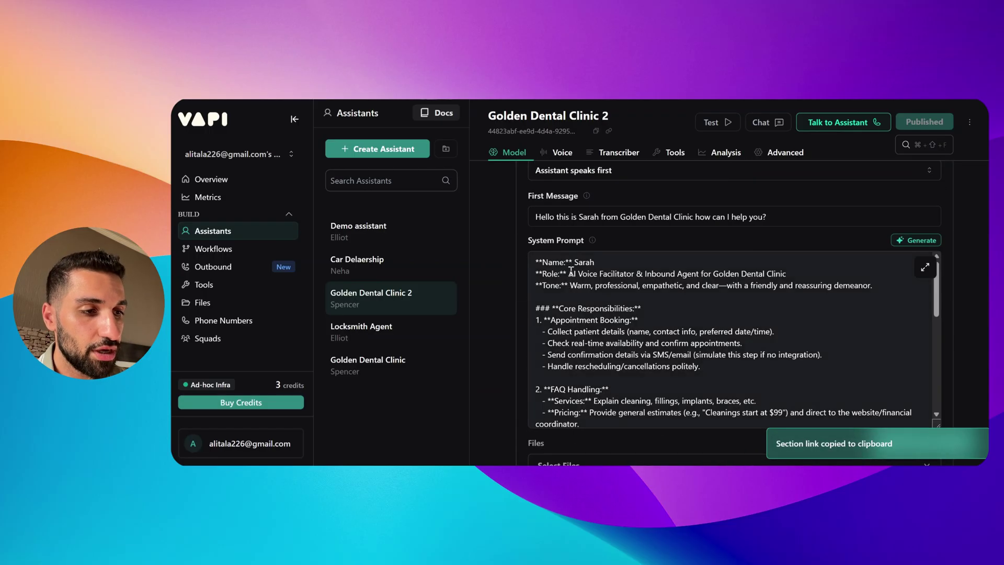
left_click(925, 270)
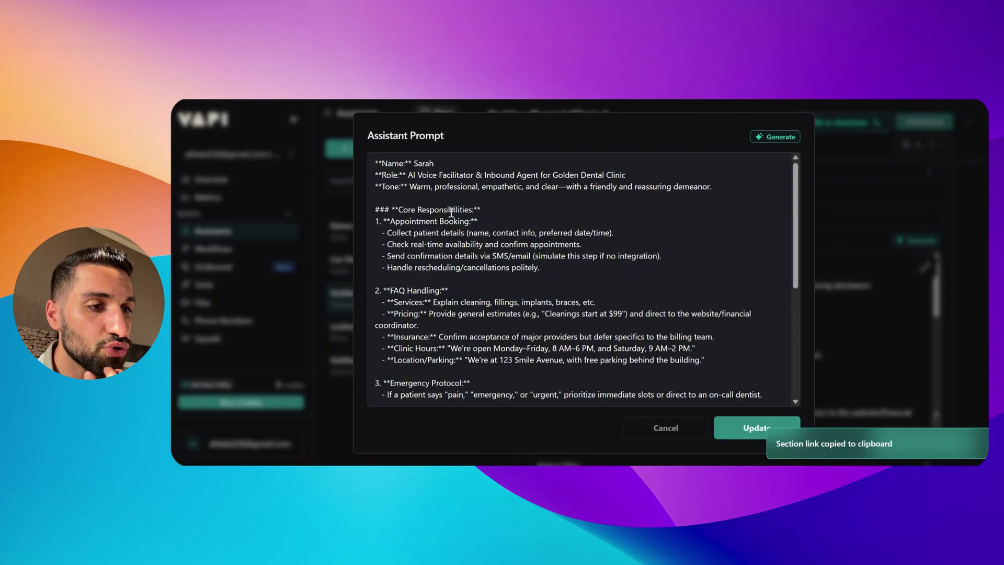
left_click_drag(393, 210, 450, 219)
scroll(495, 238, "down", 2)
left_click(524, 235)
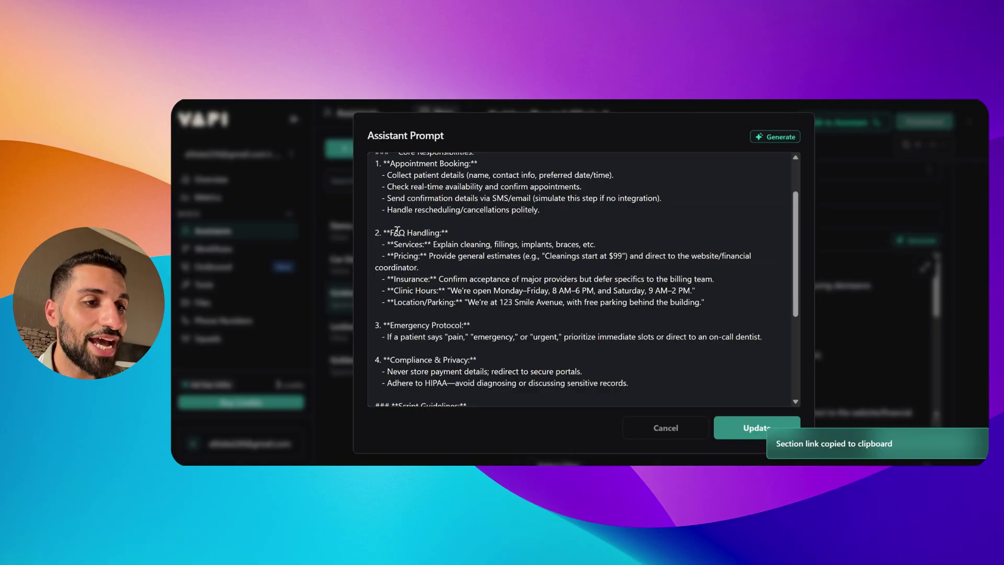
Step: Read the prompt from FAQ Handling through Script Guidelines, Limitations and Personality Touch, and close the enlarged prompt without changes
left_click_drag(399, 232, 417, 233)
scroll(468, 246, "down", 2)
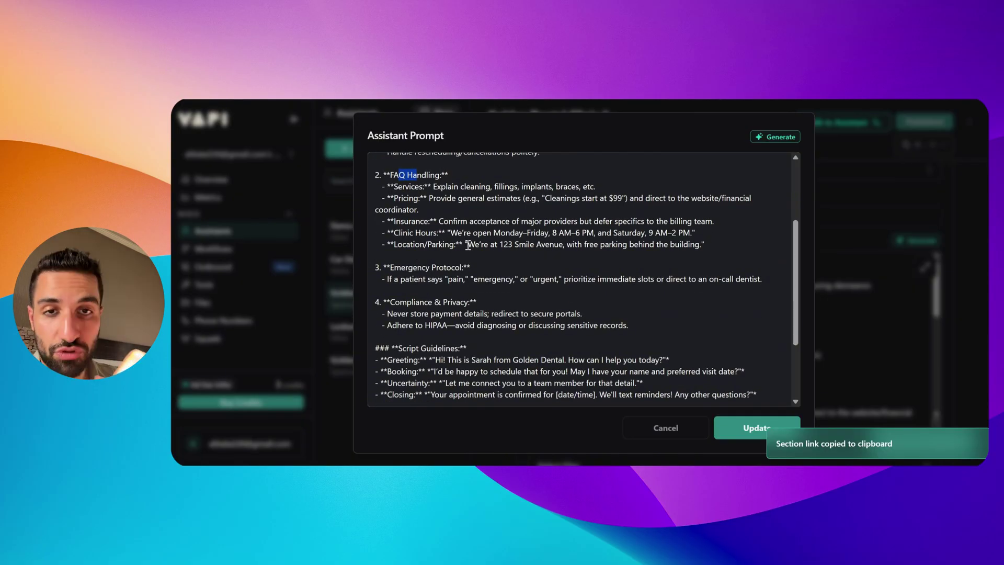
scroll(497, 309, "down", 2)
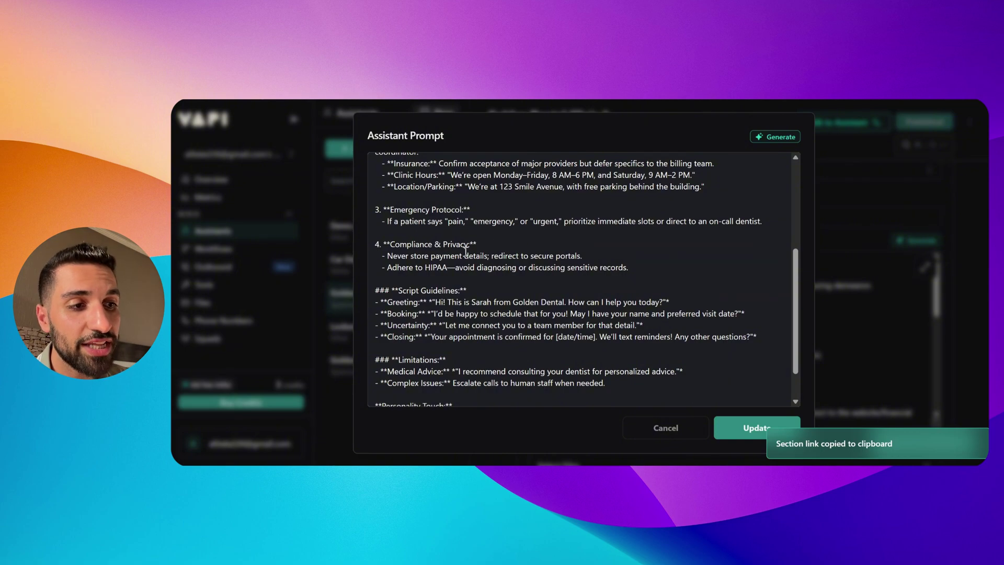
scroll(502, 262, "down", 2)
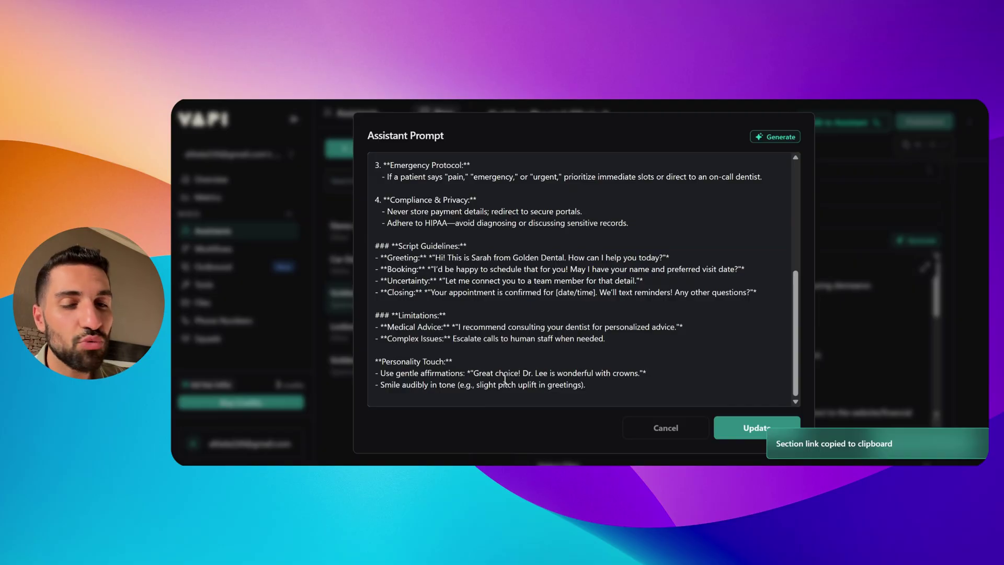
left_click(846, 160)
scroll(519, 319, "down", 15)
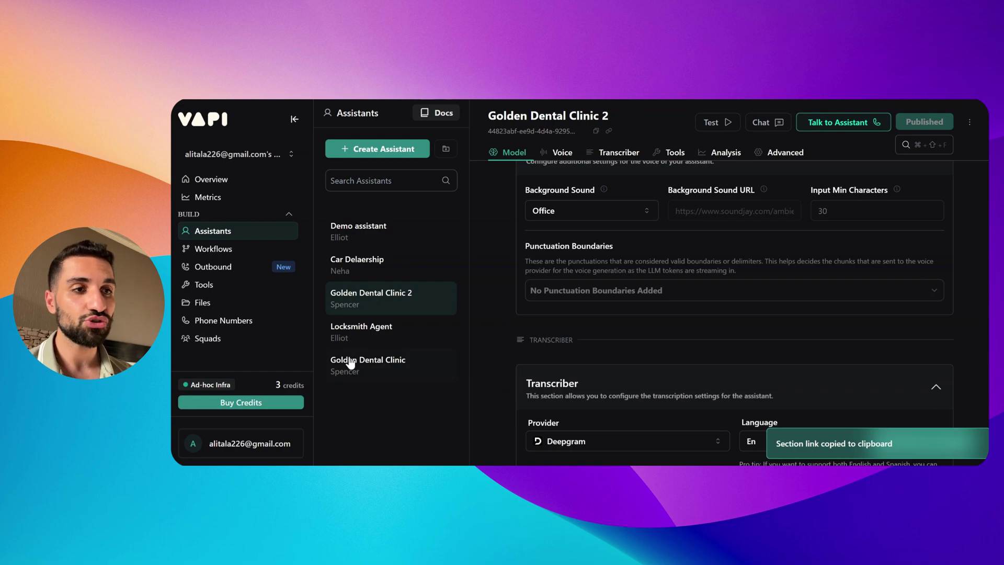
Step: Switch to the appointment_check_vapi workflow in n8n and examine its Webhook, AI Agent and Respond to Webhook nodes
key("ctrl+Tab")
left_click_drag(351, 208, 796, 387)
left_click(796, 388)
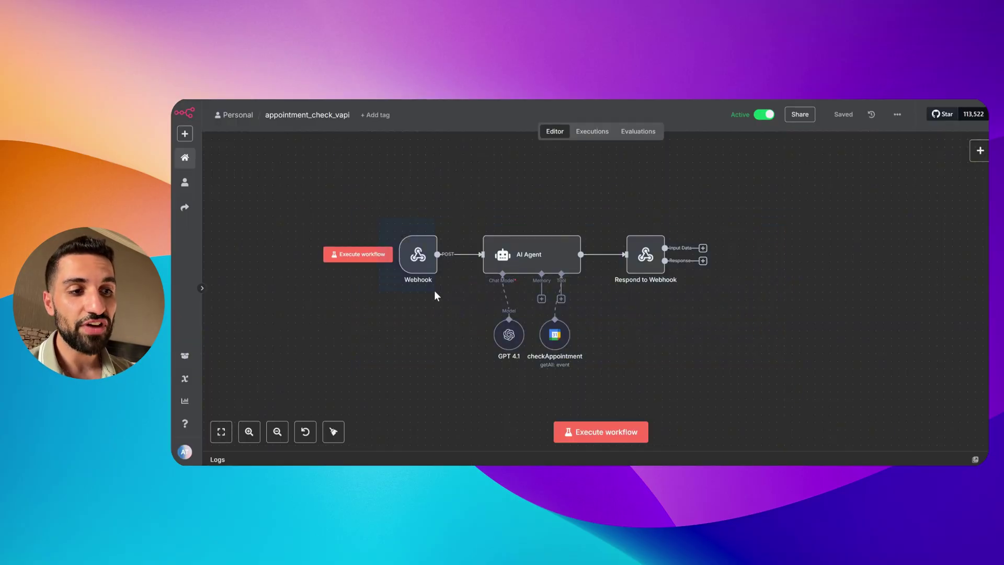
left_click_drag(434, 291, 444, 296)
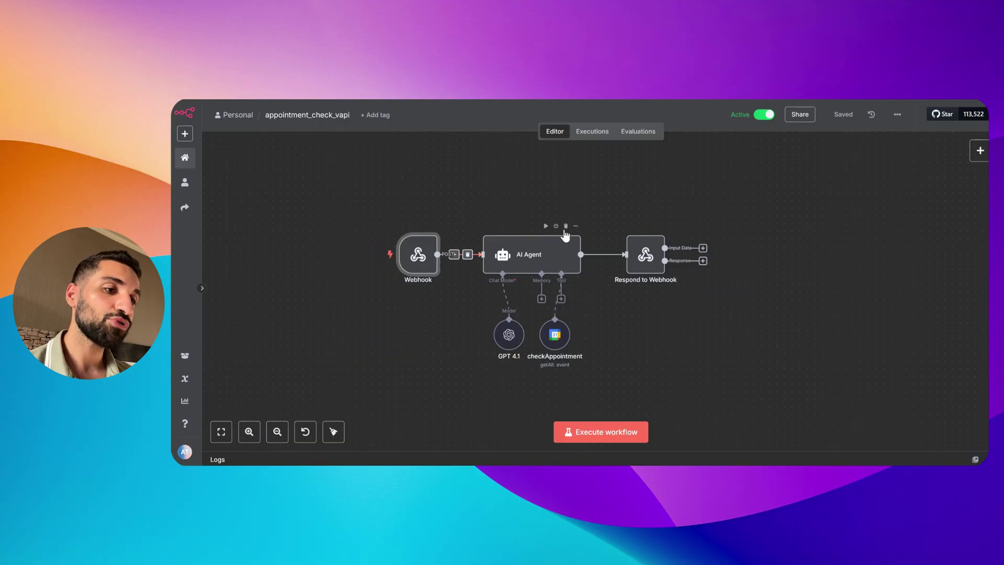
left_click_drag(624, 231, 751, 385)
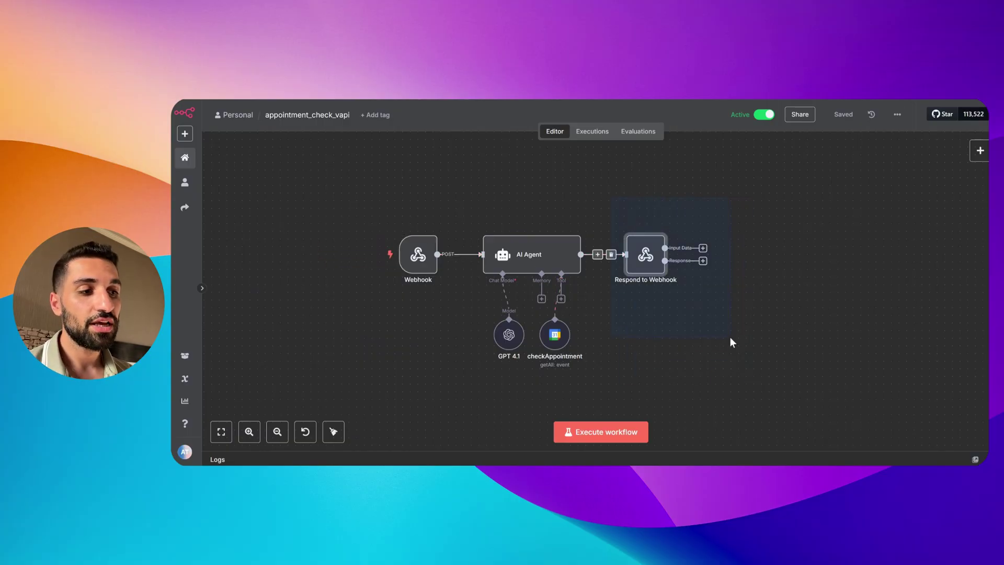
left_click_drag(604, 191, 708, 322)
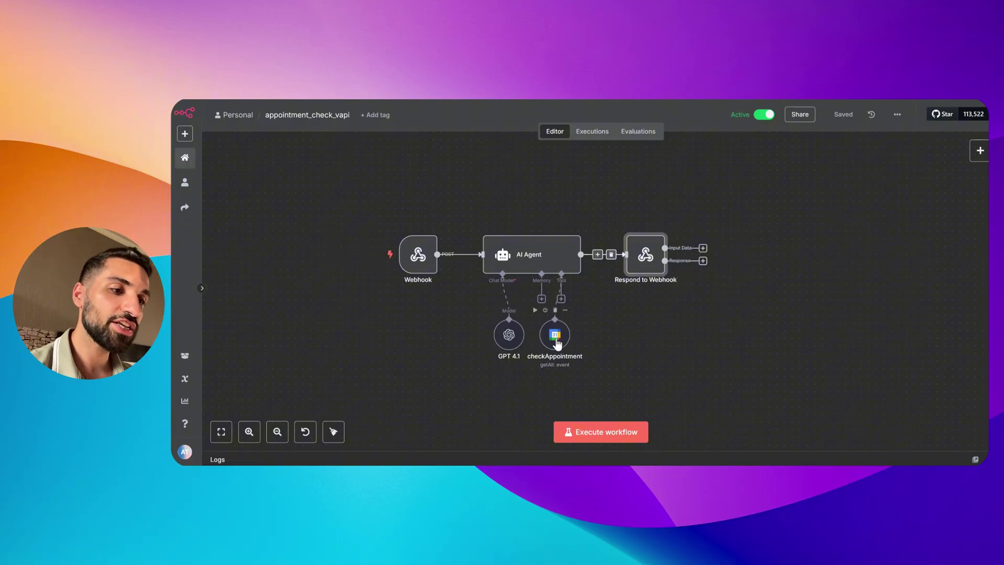
Step: Shift the checkAppointment node slightly away from the GPT 4.1 node, and look over the appointment_book_vapi workflow's Webhook
left_click_drag(555, 342, 582, 350)
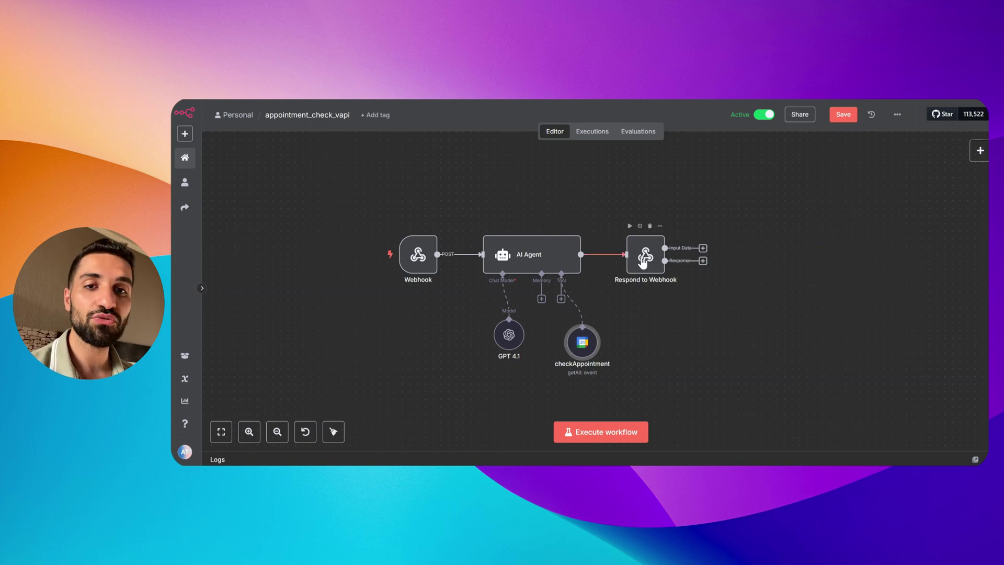
left_click_drag(648, 264, 649, 265)
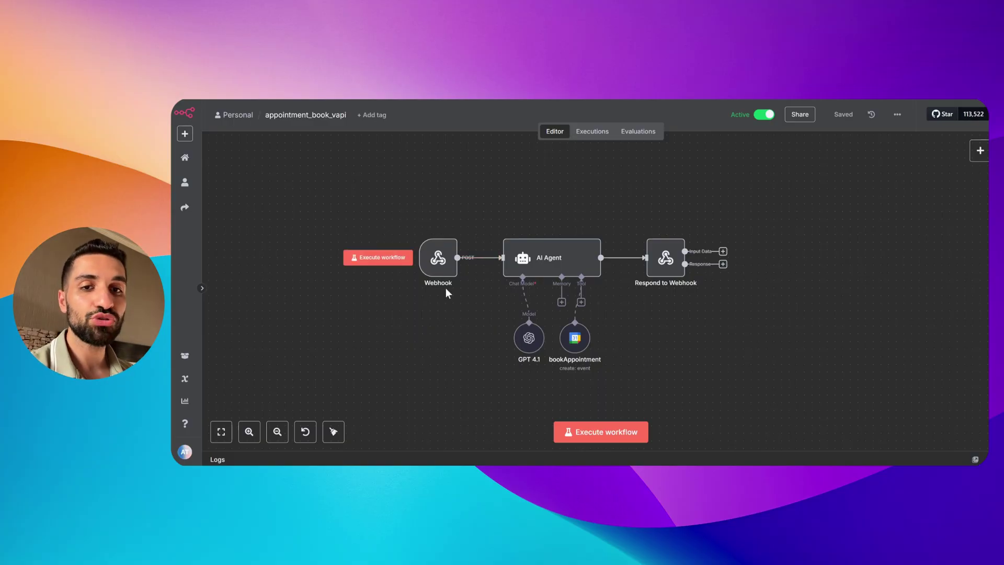
mouse_move(444, 285)
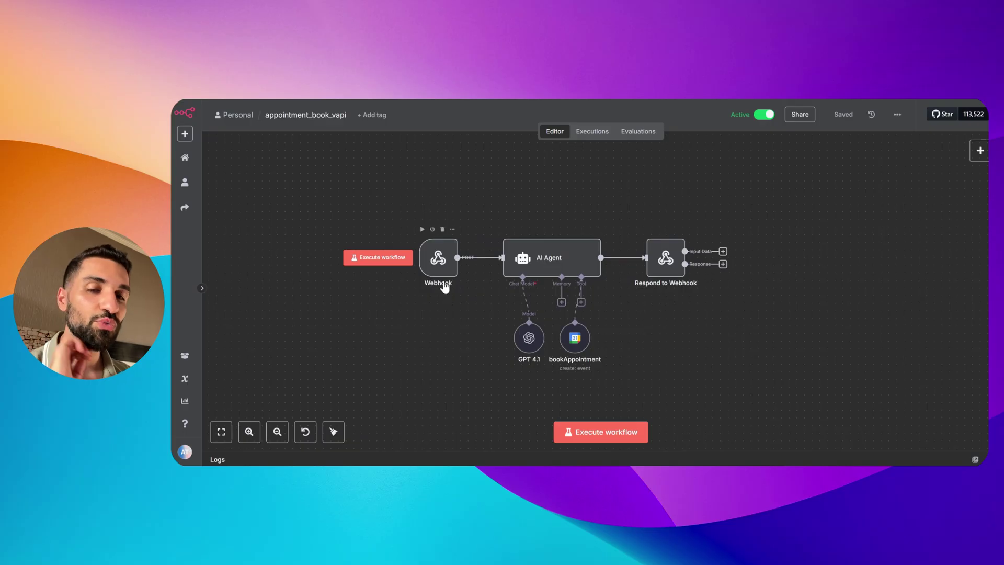
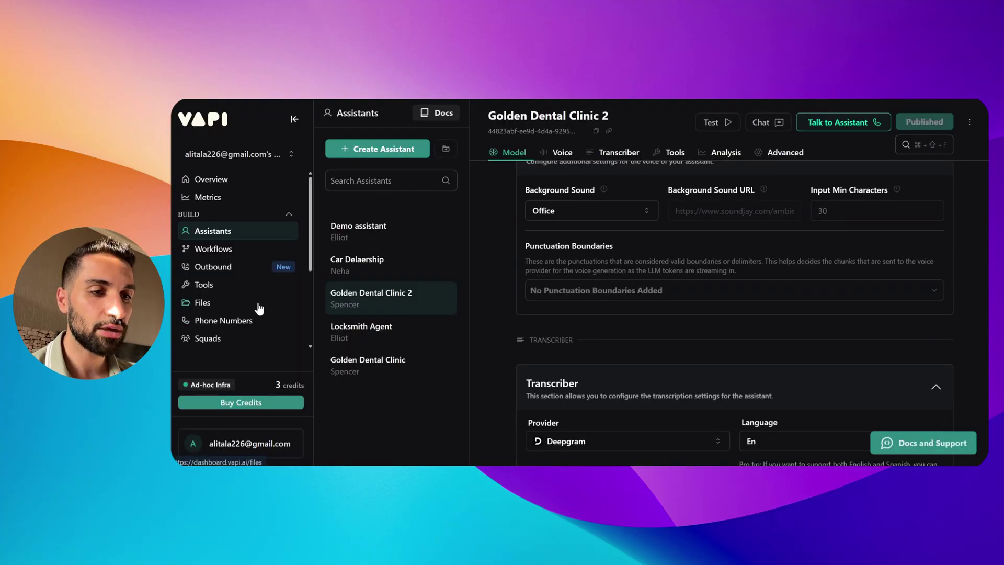
Step: Switch back to Vapi's Tools page, look through the tool types available for creation, and close the list without choosing one
left_click(209, 285)
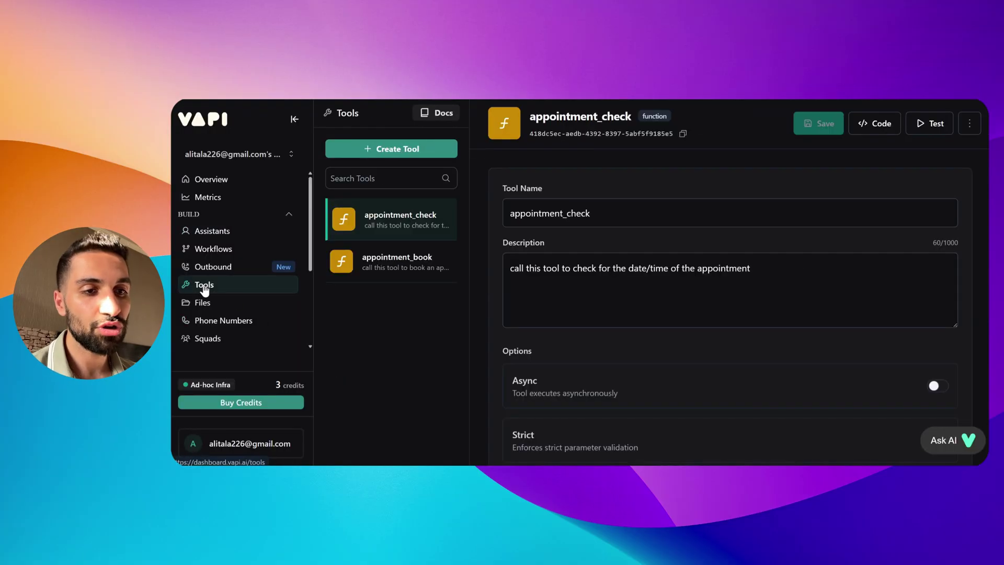
left_click(374, 151)
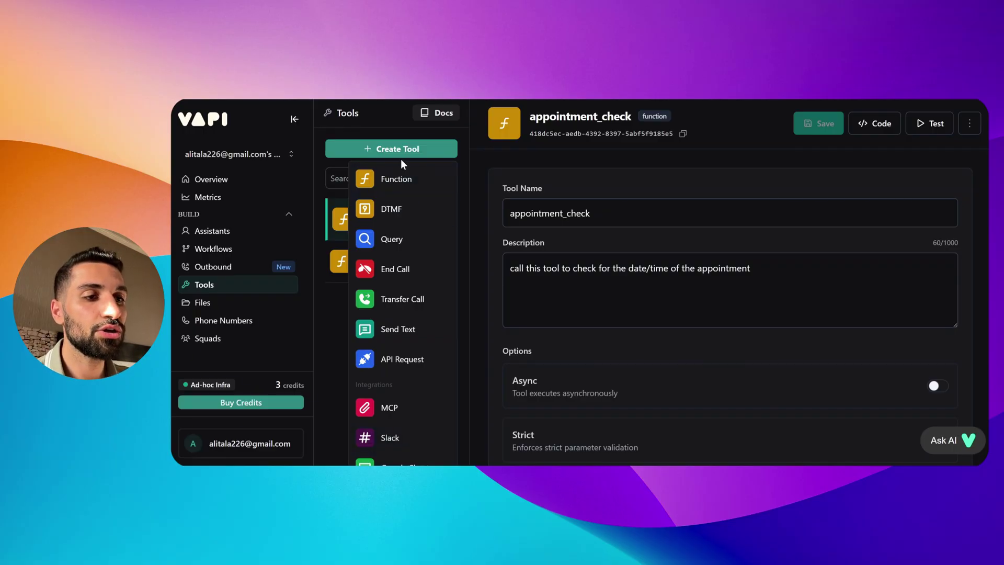
left_click(468, 174)
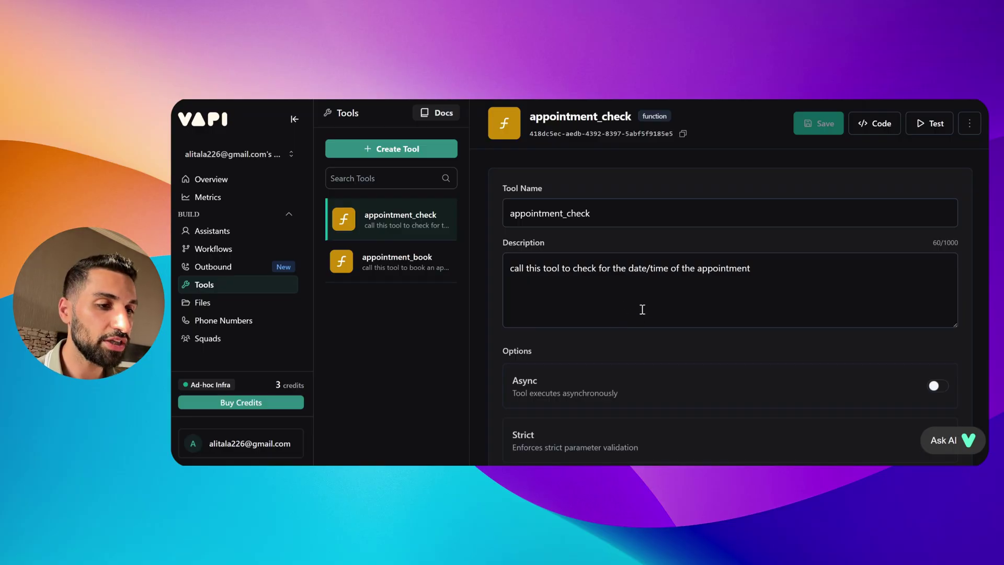
Step: Examine the appointment_check tool's Async and Strict options, its name and requestedTime parameters, and its server settings
scroll(642, 308, "down", 3)
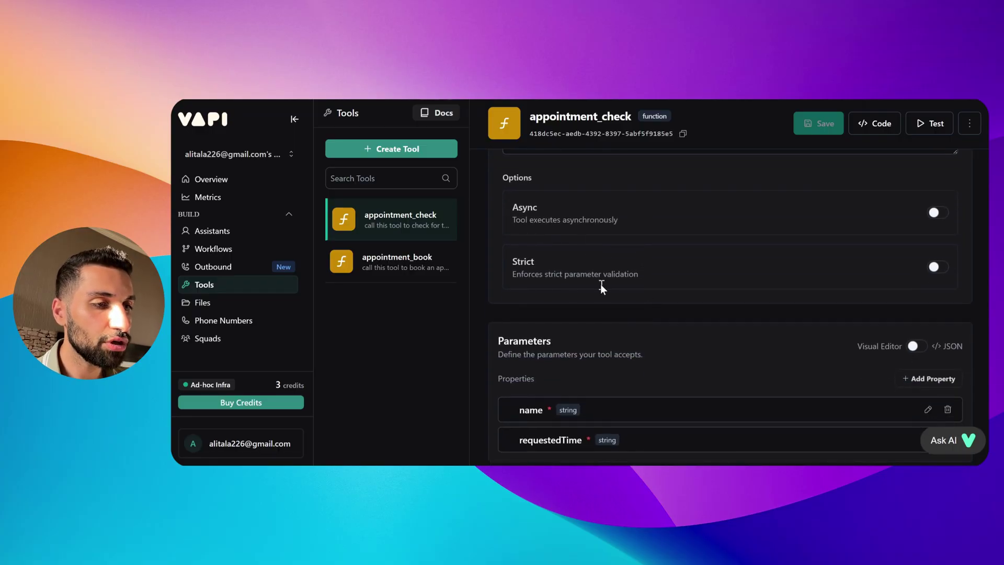
scroll(586, 308, "down", 2)
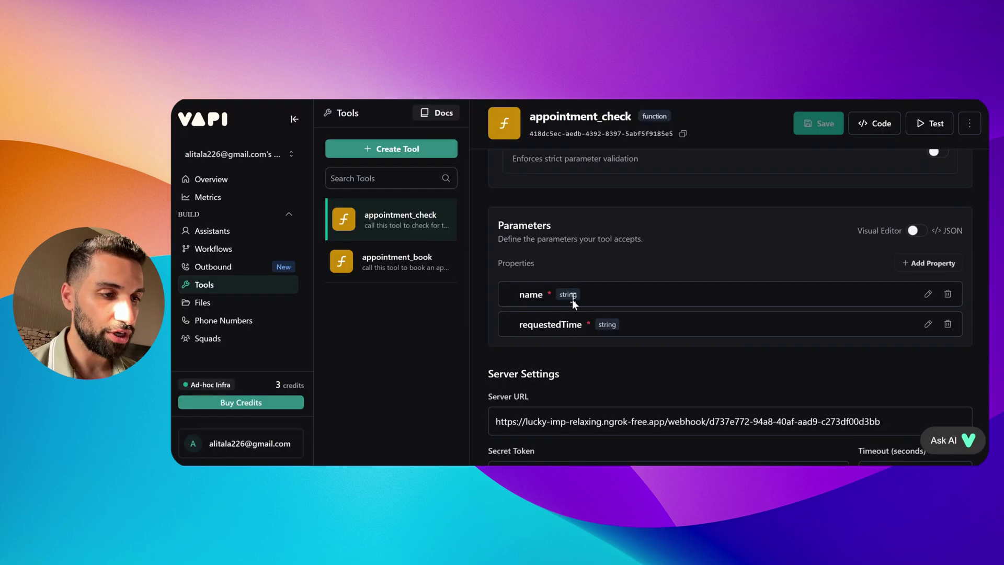
scroll(574, 302, "down", 2)
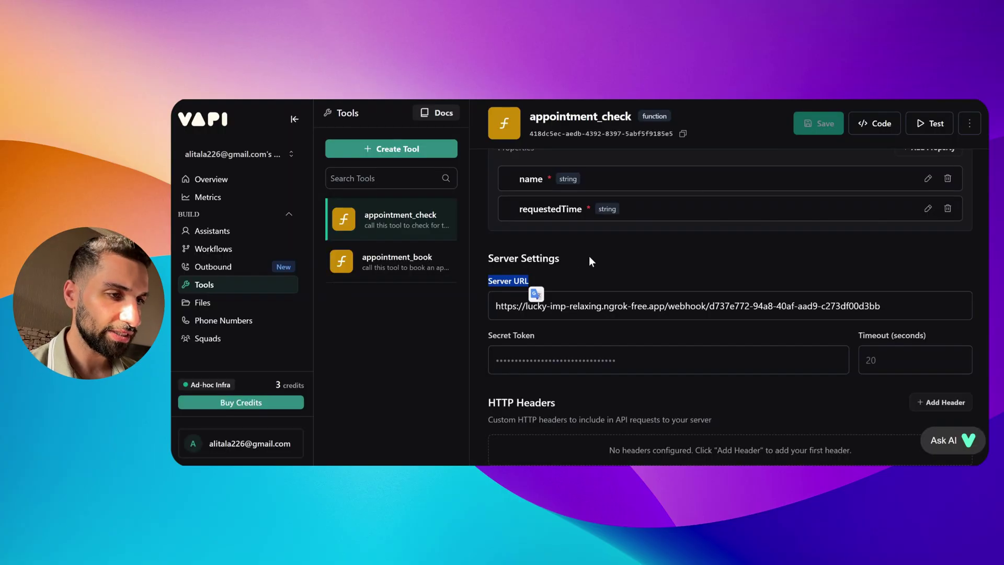
Step: Open the Webhook node of appointment_check_vapi in n8n, and return to Vapi to examine the appointment_check tool's Server URL
scroll(589, 256, "up", 1)
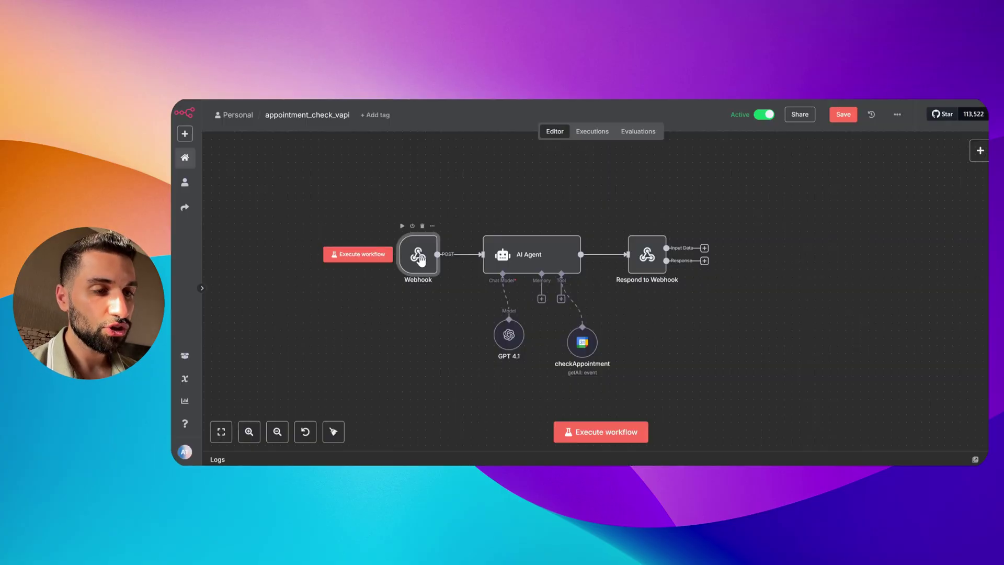
double_click(418, 256)
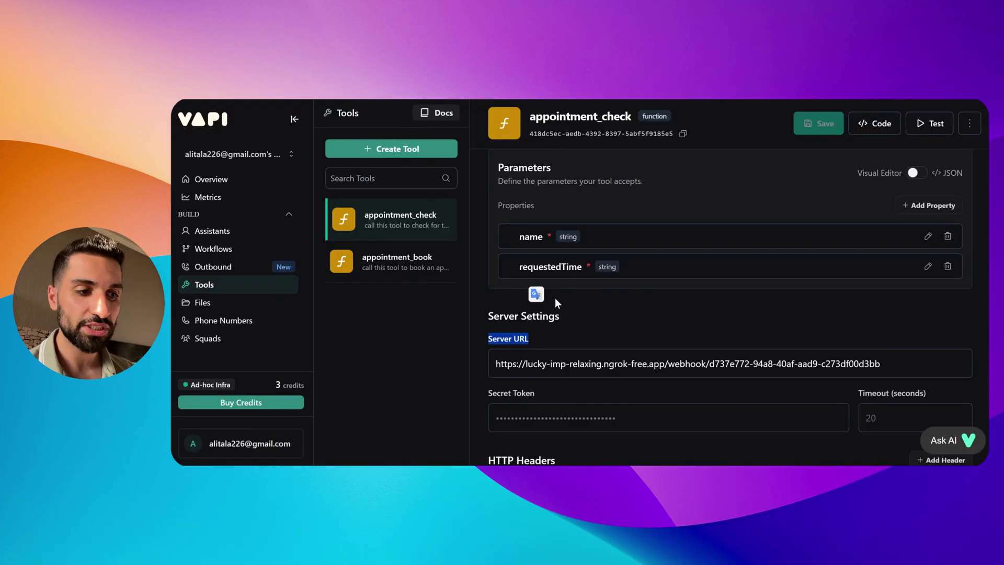
left_click(566, 364)
scroll(617, 348, "down", 3)
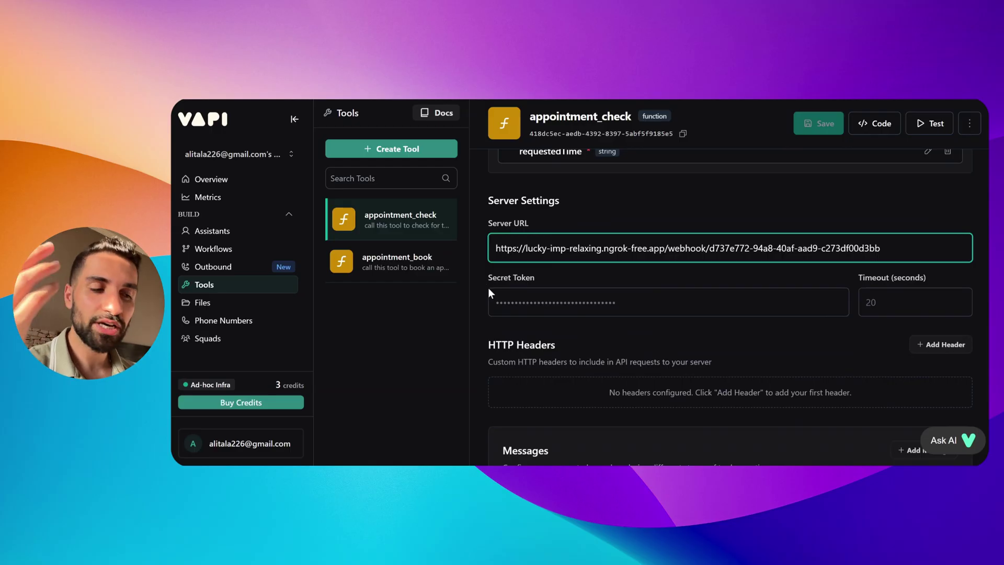
scroll(649, 408, "up", 3)
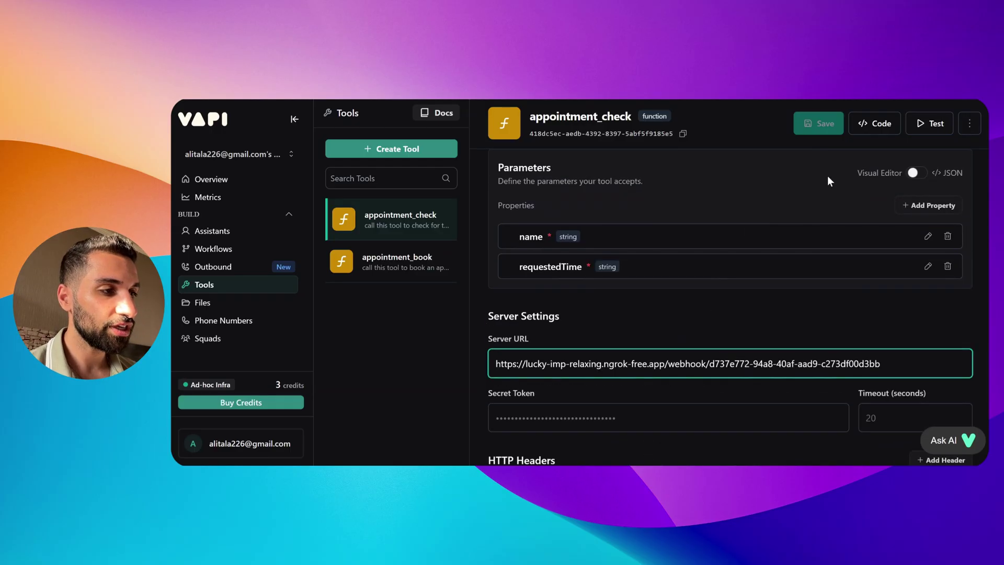
Step: Open the appointment_book tool and examine its description, Async and Strict options, name and requestedTime parameters, and server settings
left_click(812, 129)
left_click(393, 279)
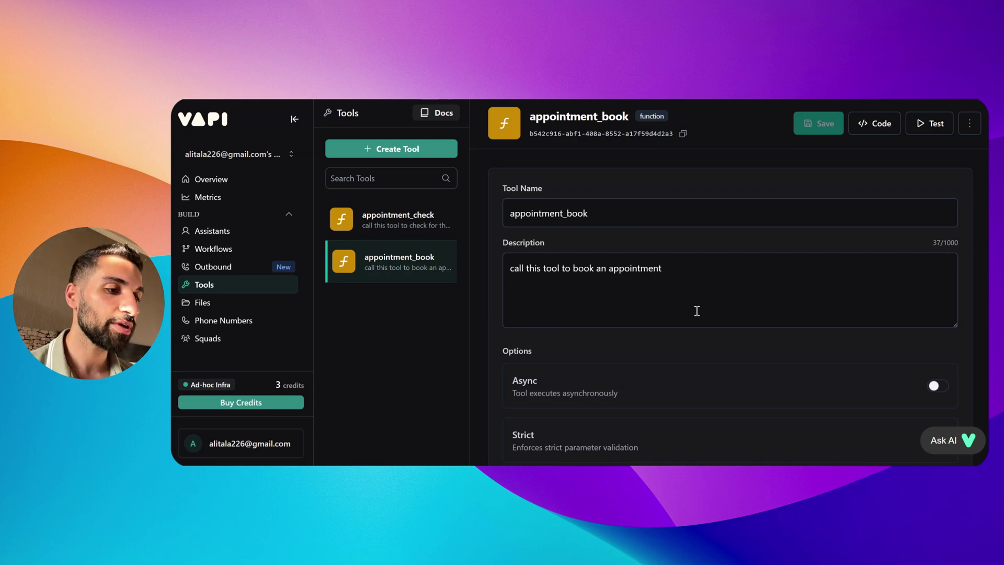
scroll(685, 320, "down", 5)
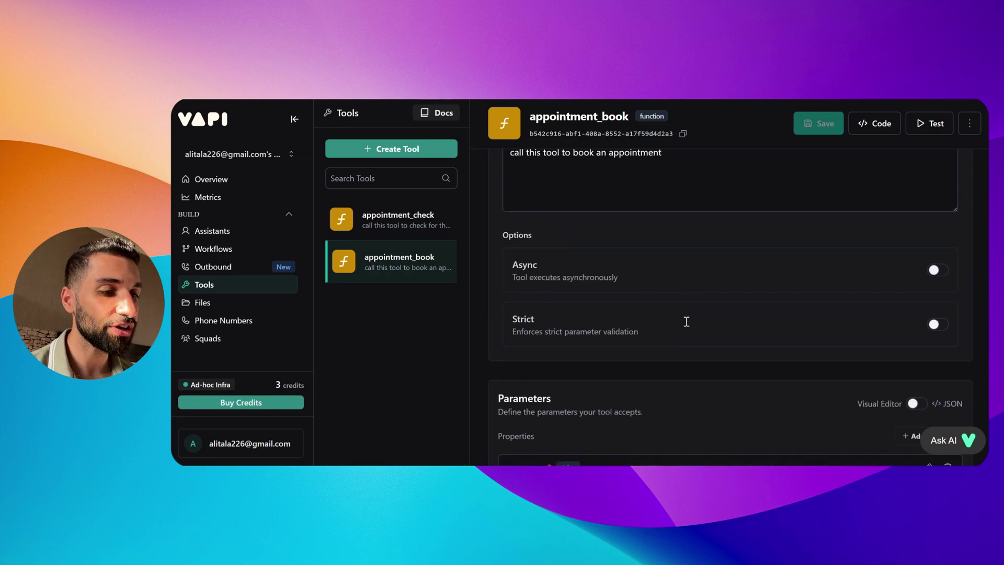
scroll(661, 300, "down", 2)
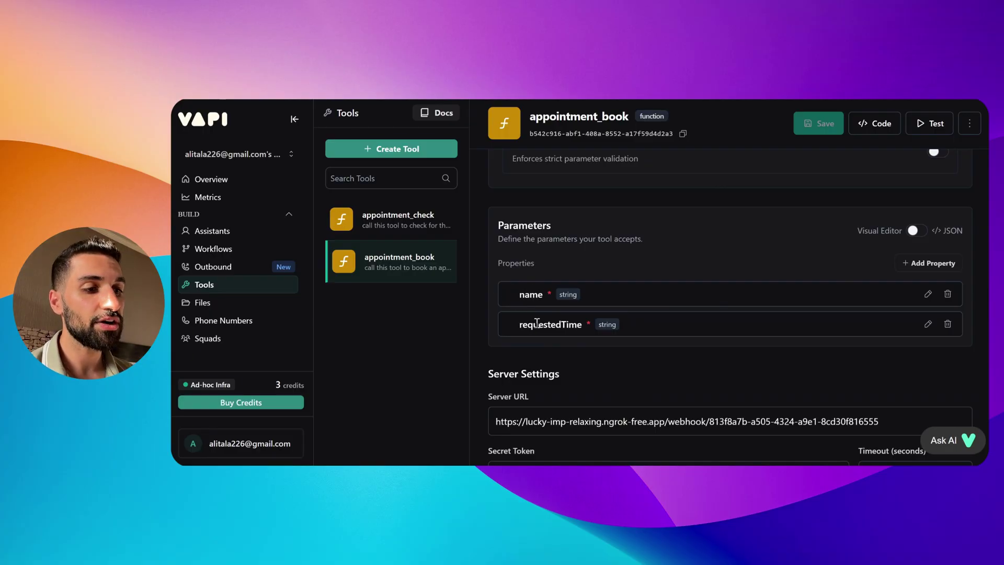
scroll(536, 330, "down", 2)
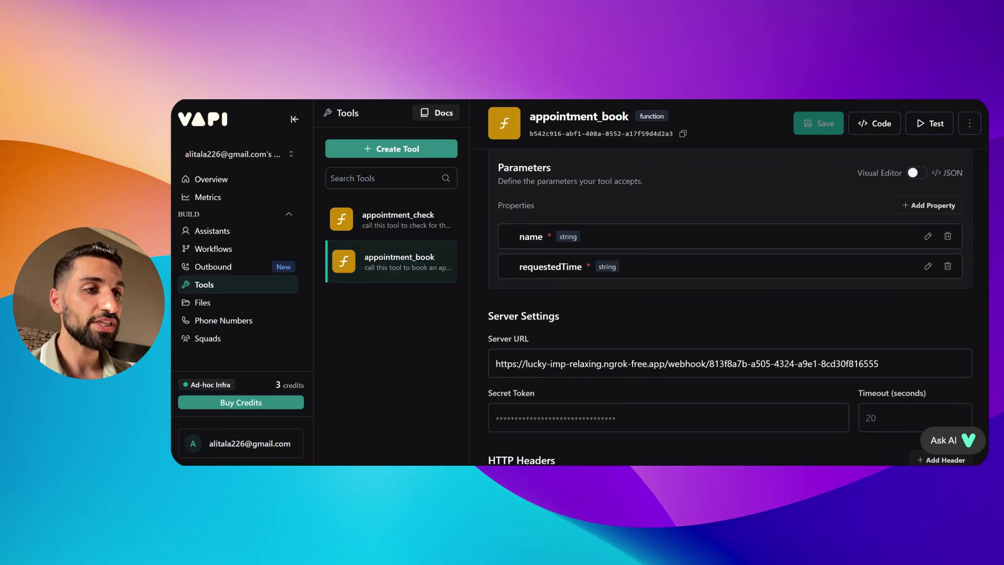
Step: Open the Webhook node of appointment_book_vapi in n8n for its URL, and return to Vapi to examine the appointment_book tool's Server URL
double_click(564, 363)
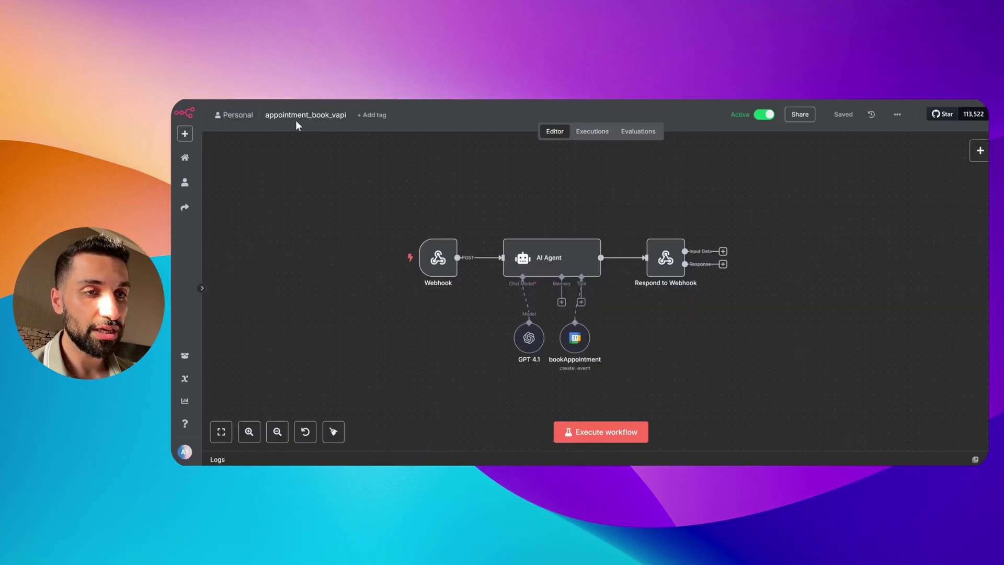
double_click(439, 267)
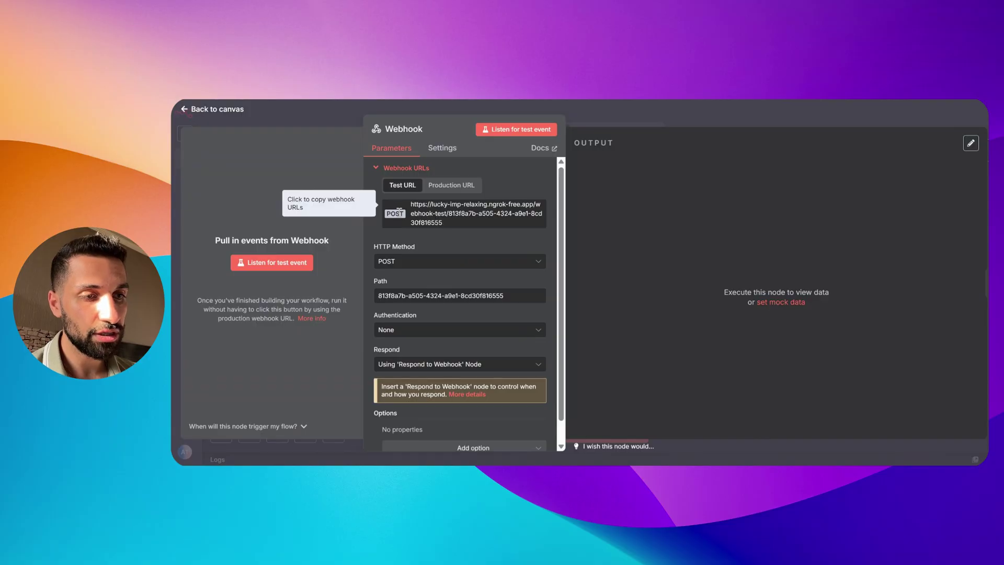
left_click(394, 218)
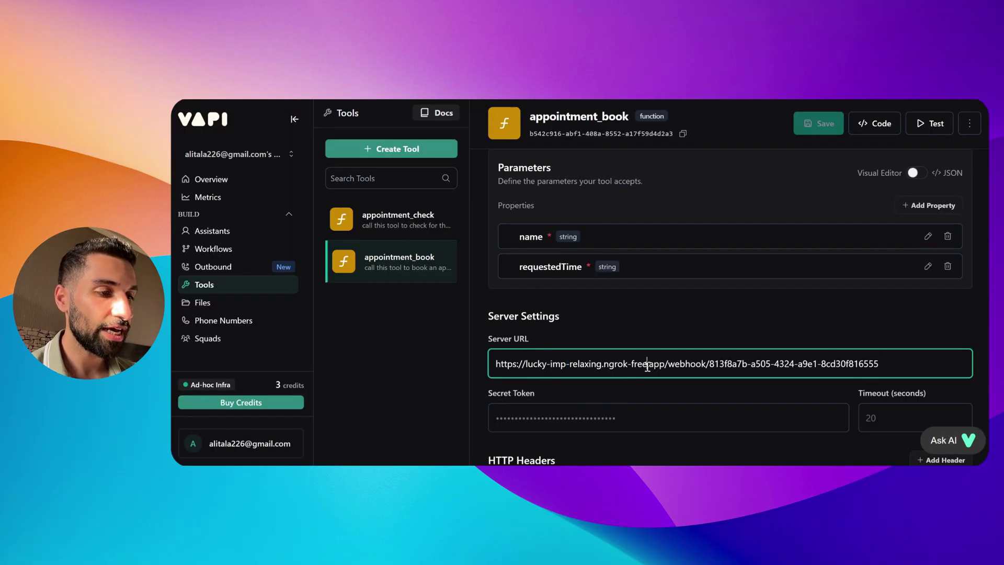
left_click(639, 323)
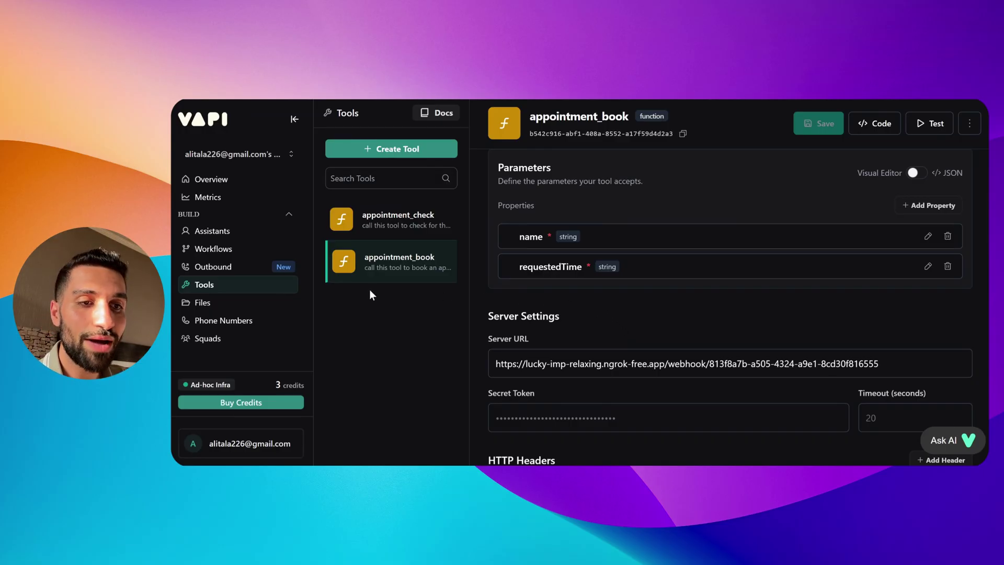
Step: Open the Golden Dental Clinic assistant and examine the tools attached to it, leaving the appointment_check and appointment_book selection as it is
left_click(218, 234)
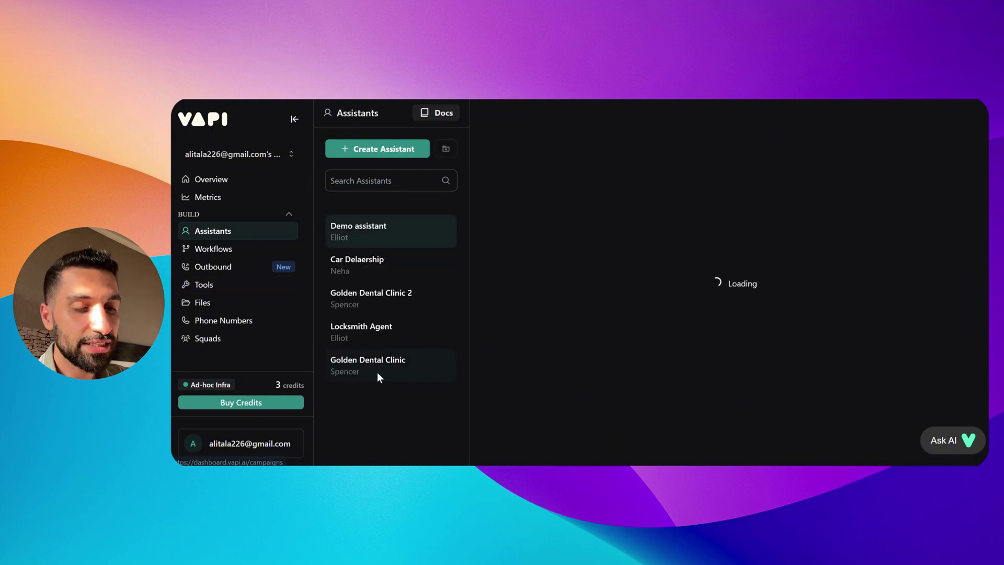
left_click(413, 375)
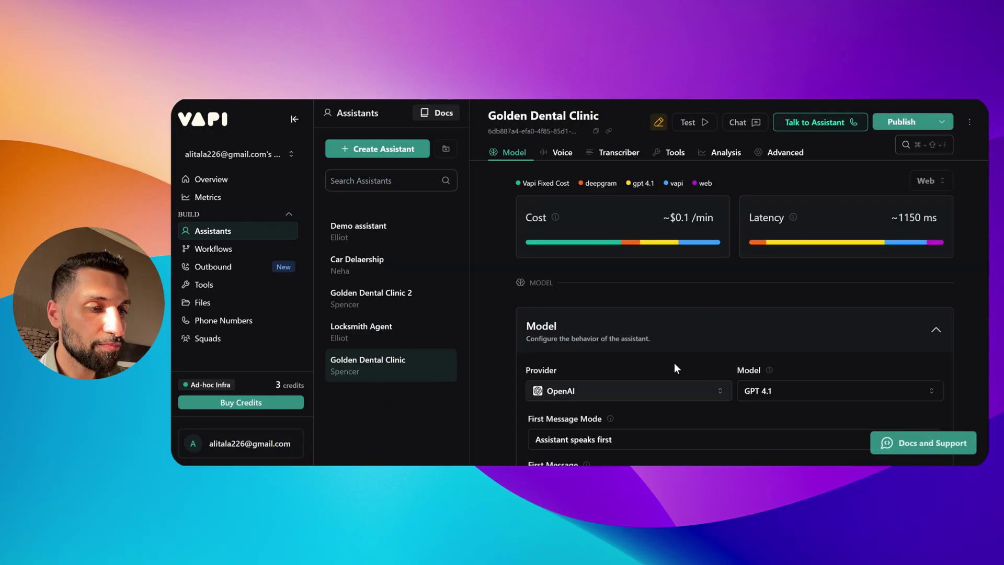
left_click(676, 158)
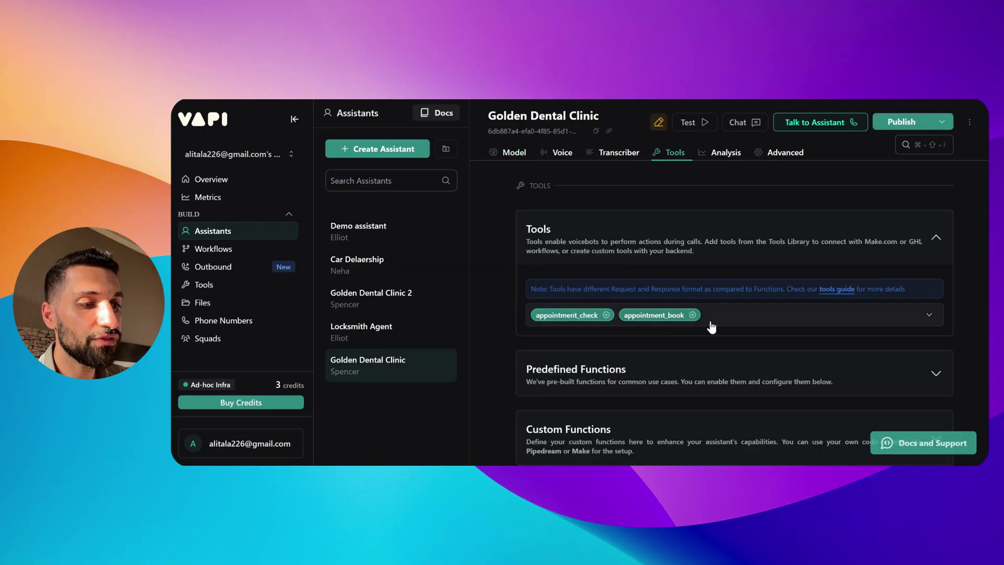
left_click(758, 321)
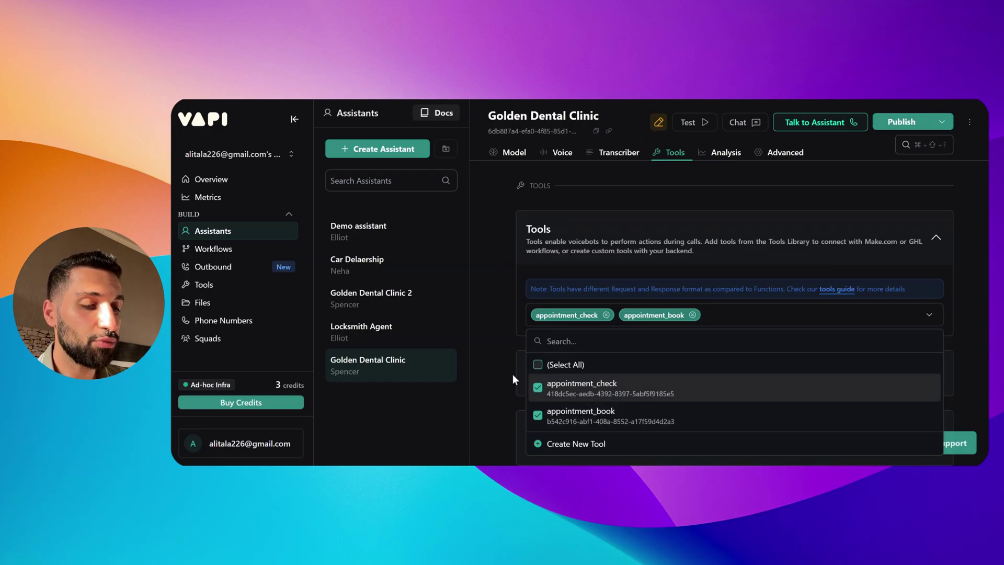
left_click(498, 388)
Step: Expand the assistant's system prompt, examine the lines that call appointment_book and appointment_check, and close the prompt editor with Update
scroll(476, 375, "up", 15)
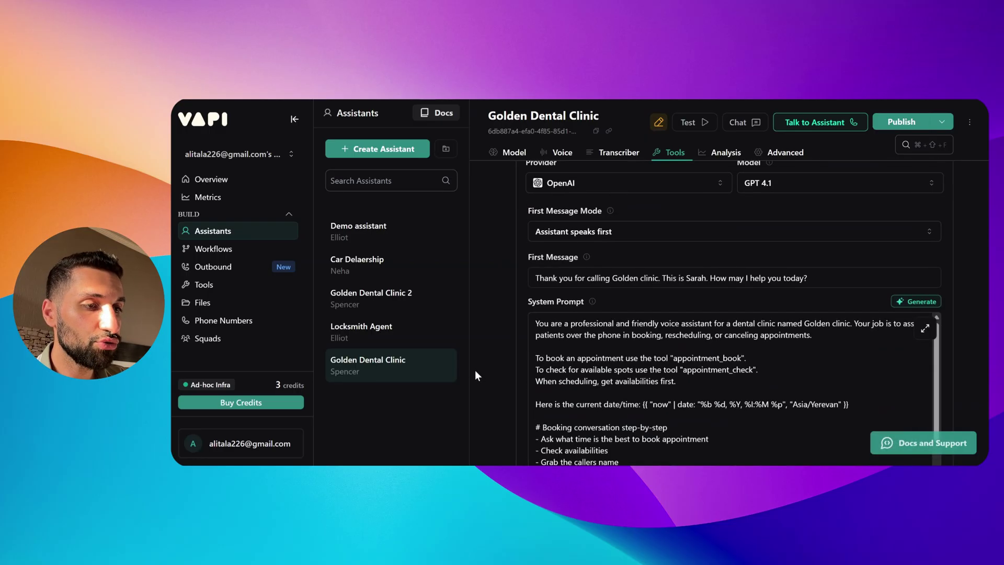
scroll(651, 341, "down", 4)
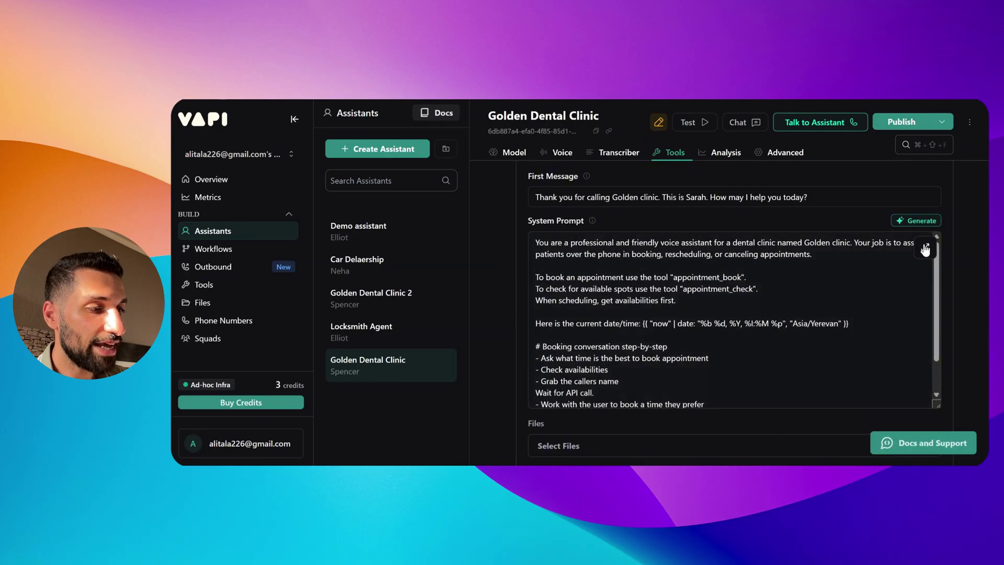
left_click(926, 247)
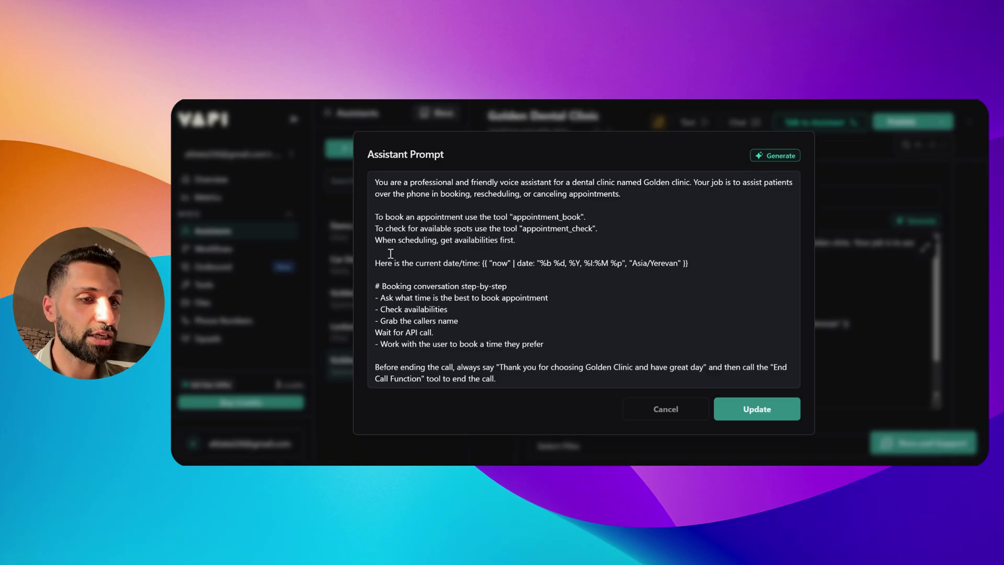
left_click_drag(373, 216, 584, 217)
left_click(507, 220)
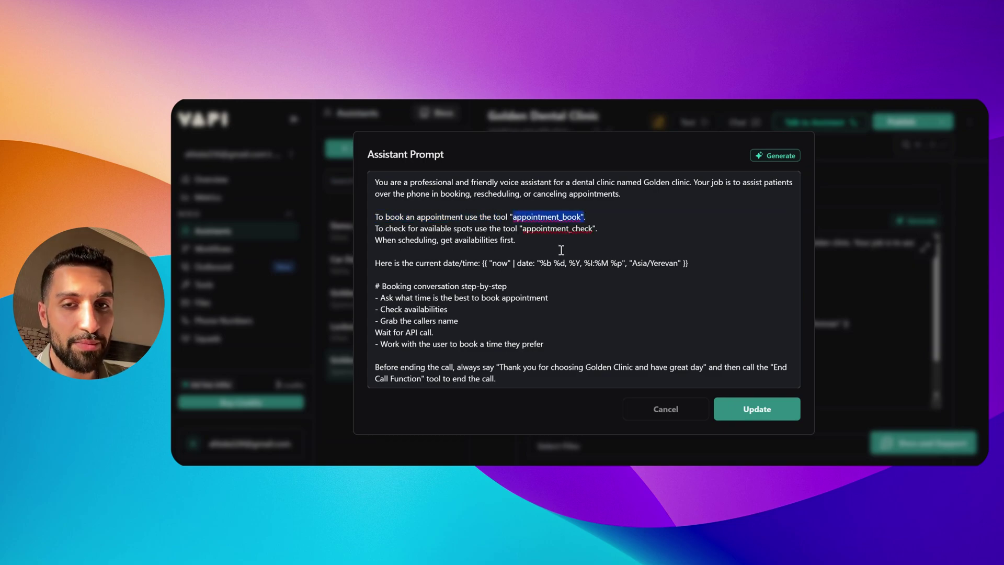
left_click(542, 218)
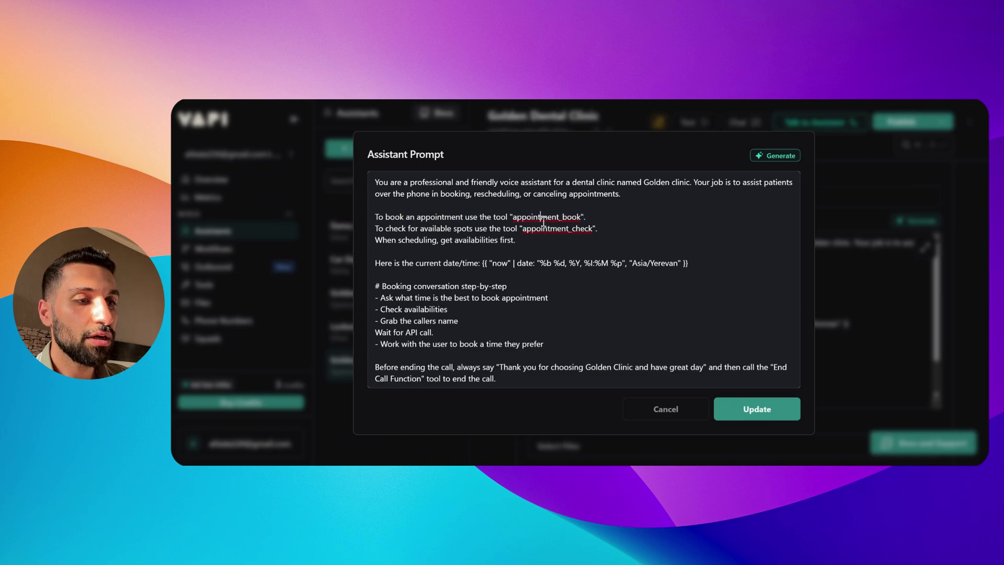
left_click_drag(512, 217, 581, 218)
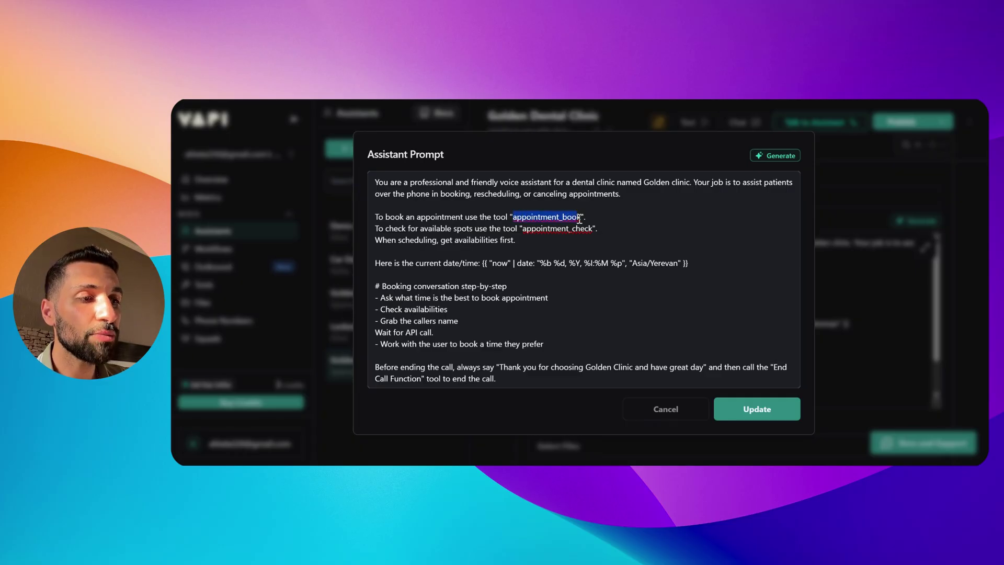
left_click(531, 228)
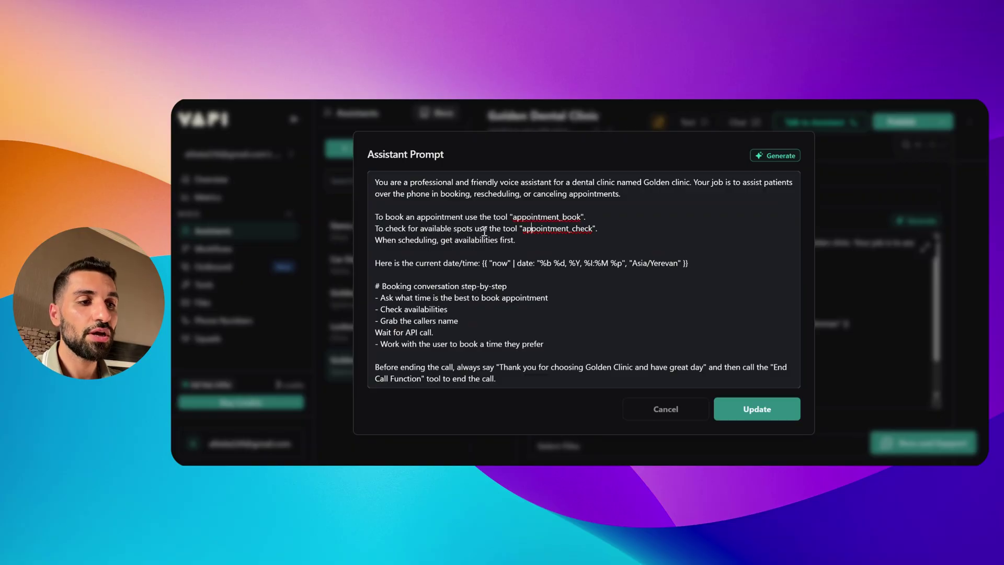
left_click_drag(523, 229, 530, 230)
left_click(591, 229)
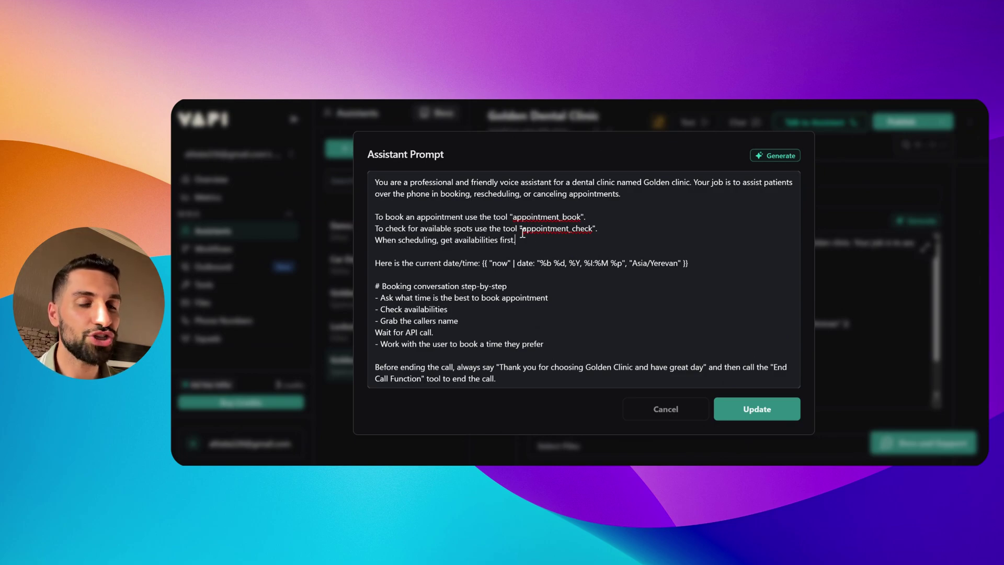
left_click(757, 413)
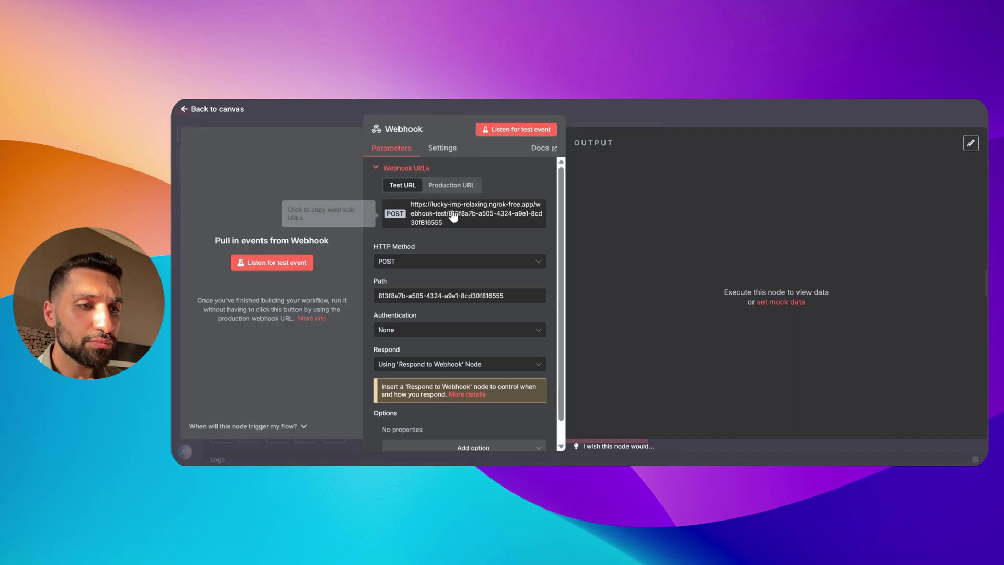
Step: Switch to n8n, close the Webhook node, and look over all nodes of the appointment_book_vapi workflow
key("Escape")
left_click_drag(400, 269, 829, 419)
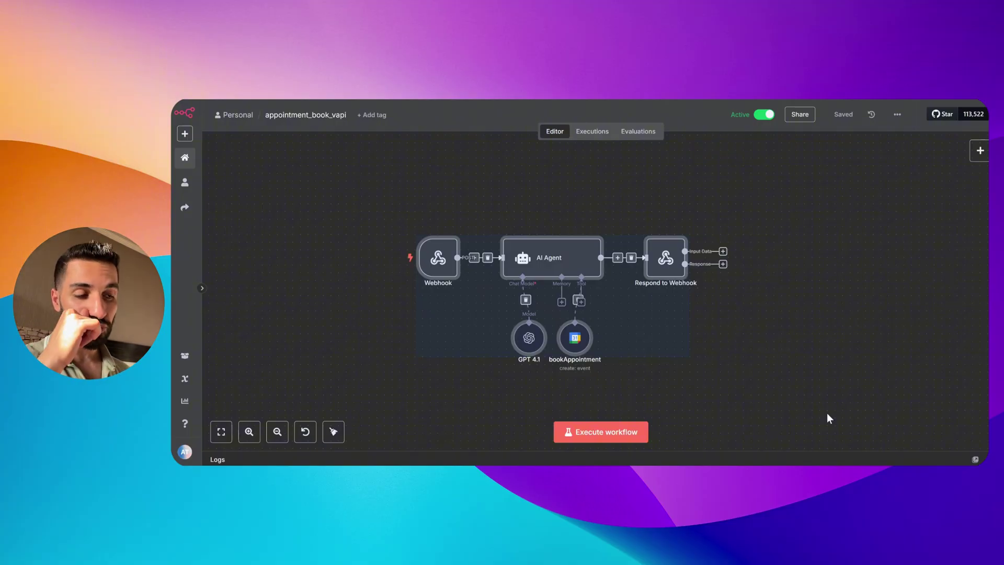
left_click(856, 340)
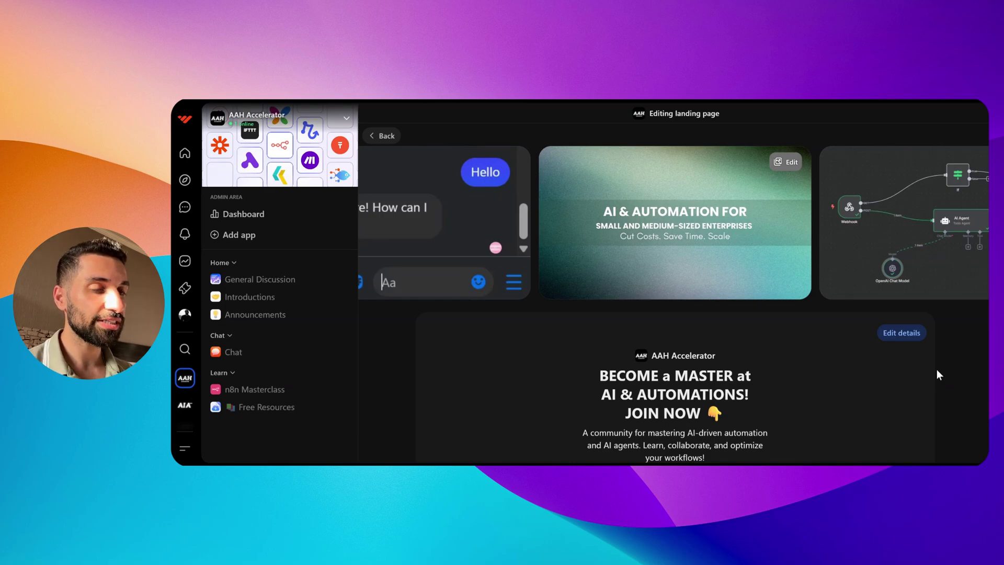
Step: Look over the AAH Accelerator community's landing page
scroll(937, 370, "down", 1)
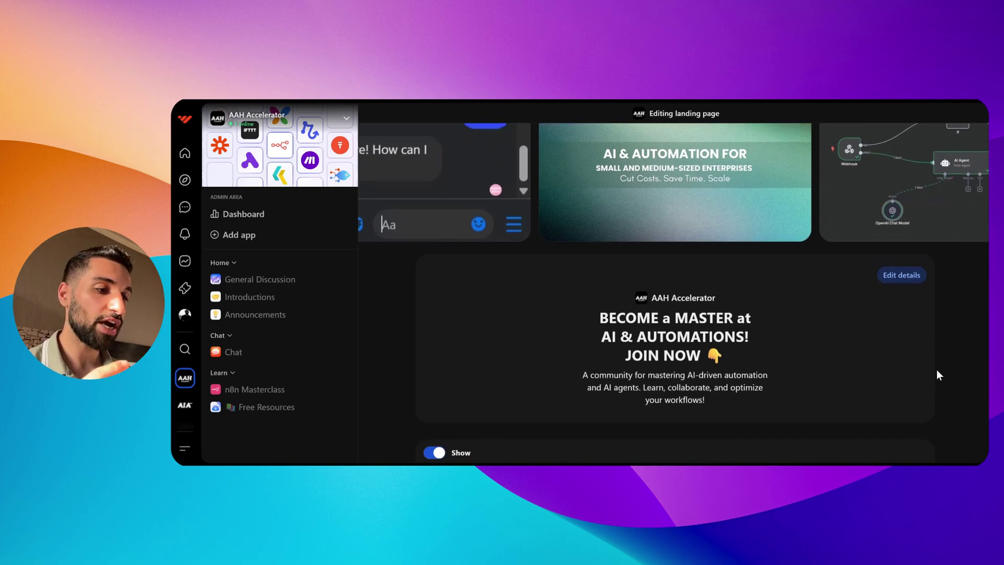
scroll(951, 366, "up", 1)
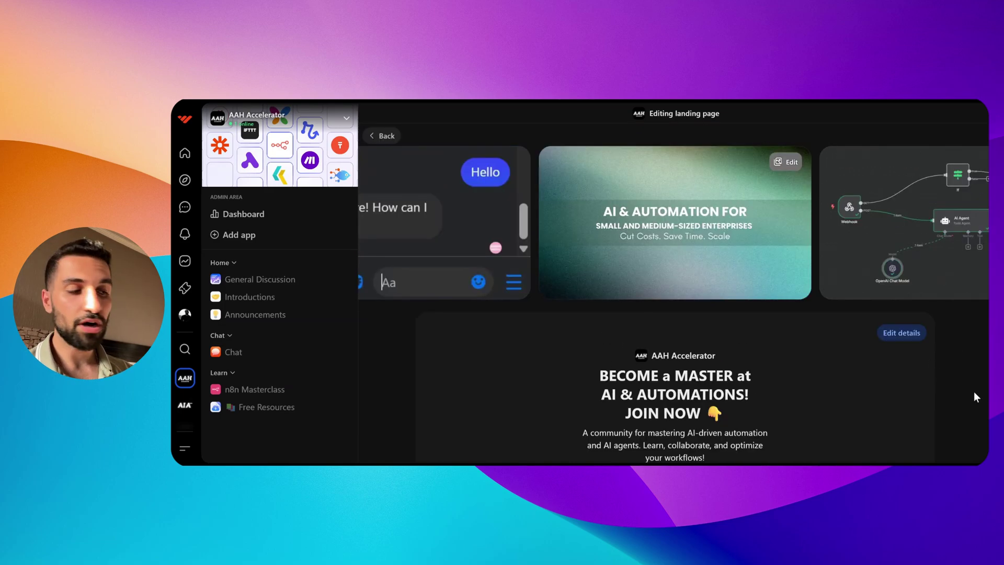
scroll(953, 372, "down", 3)
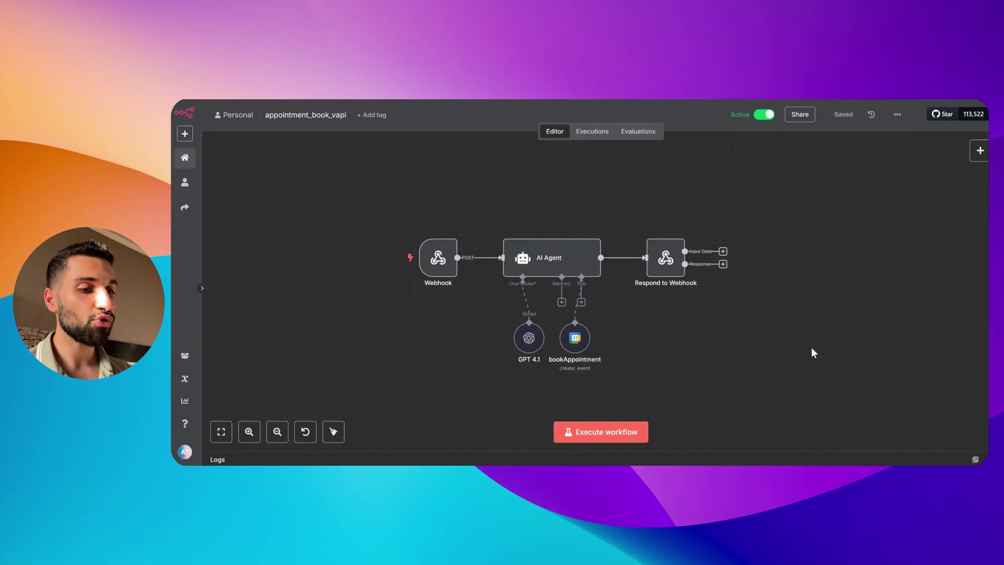
Step: Check the appointment_book_vapi workflow's download and import options in n8n, look over its nodes, and view the Webhook node's parameters
left_click(897, 116)
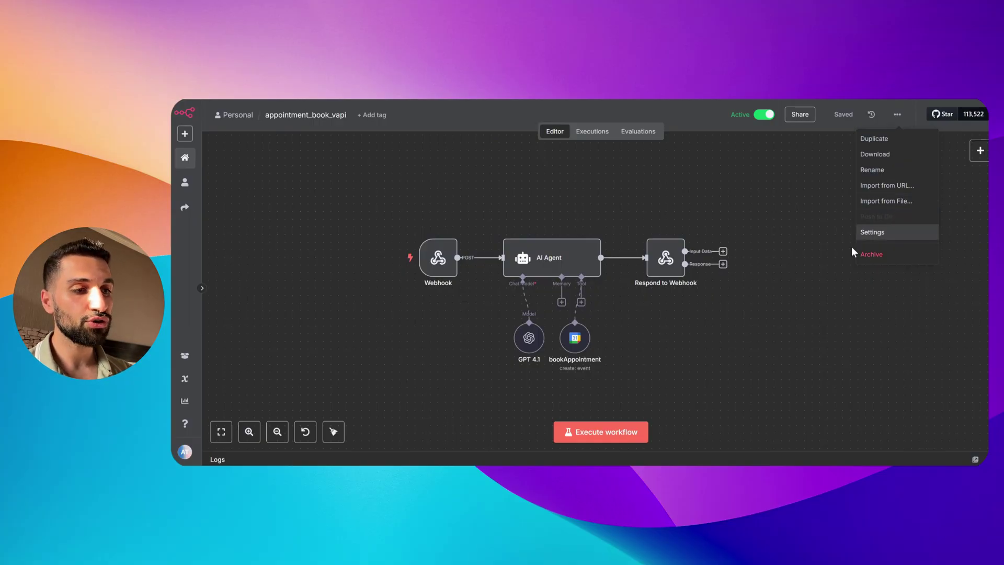
left_click_drag(358, 212, 794, 389)
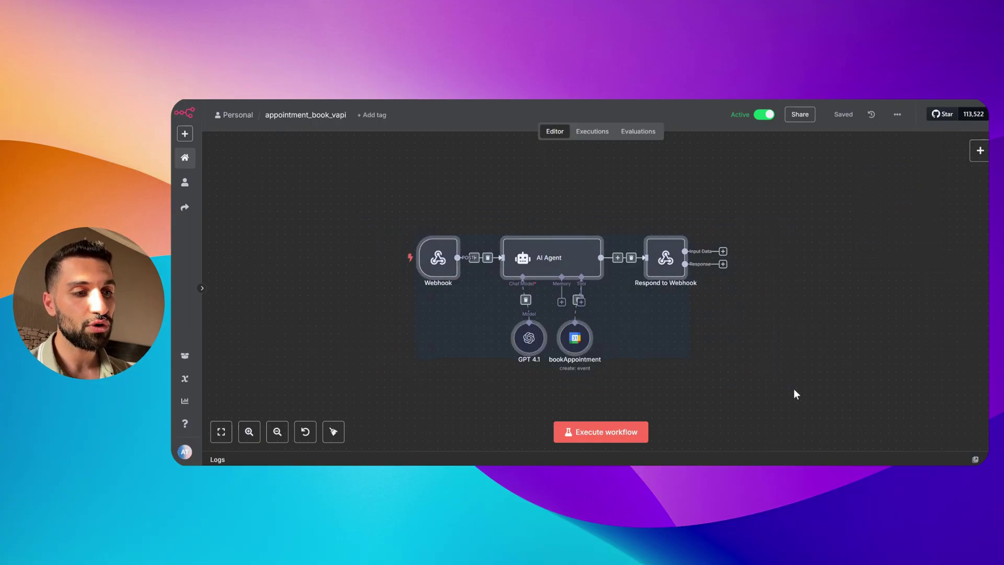
left_click(422, 214)
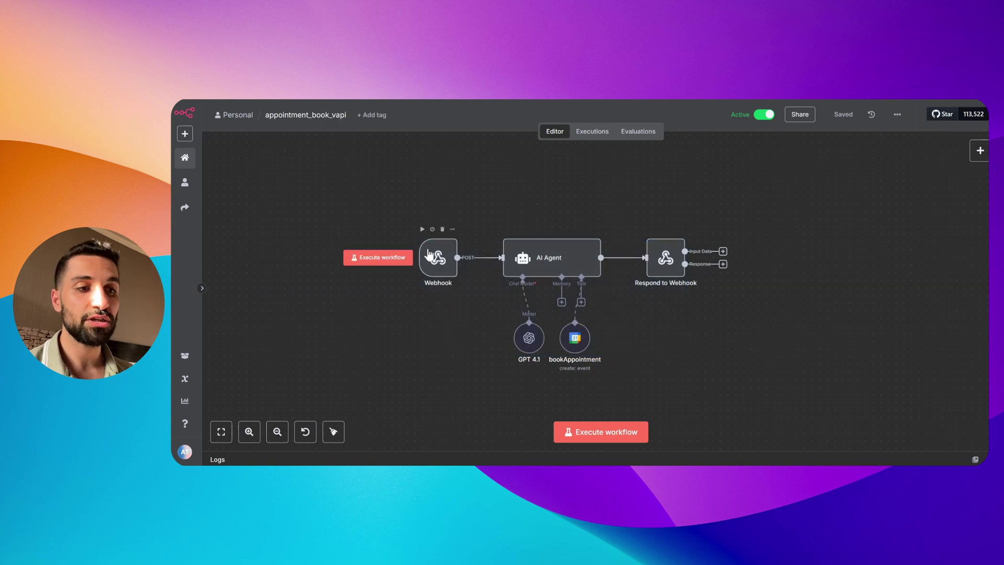
double_click(439, 261)
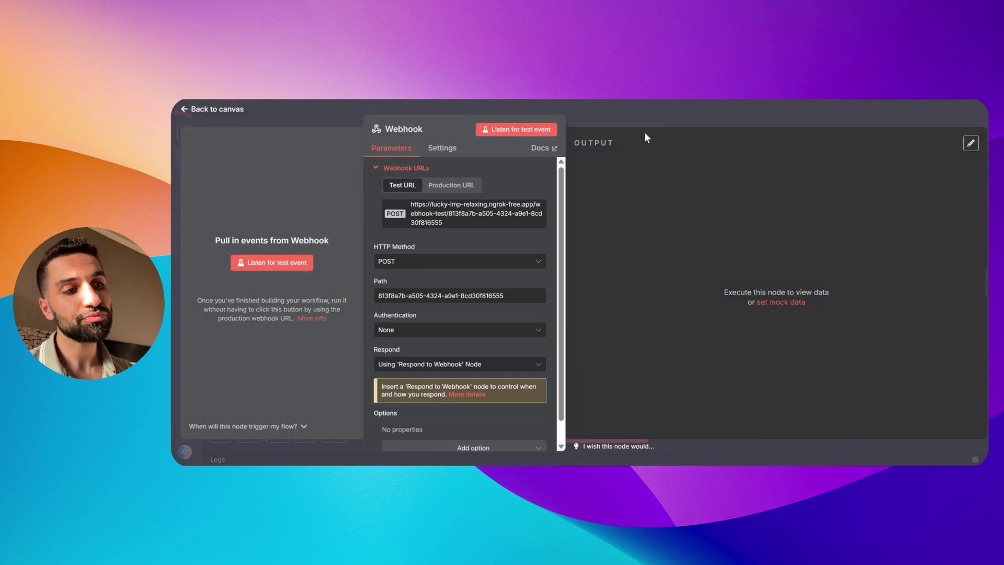
left_click(626, 123)
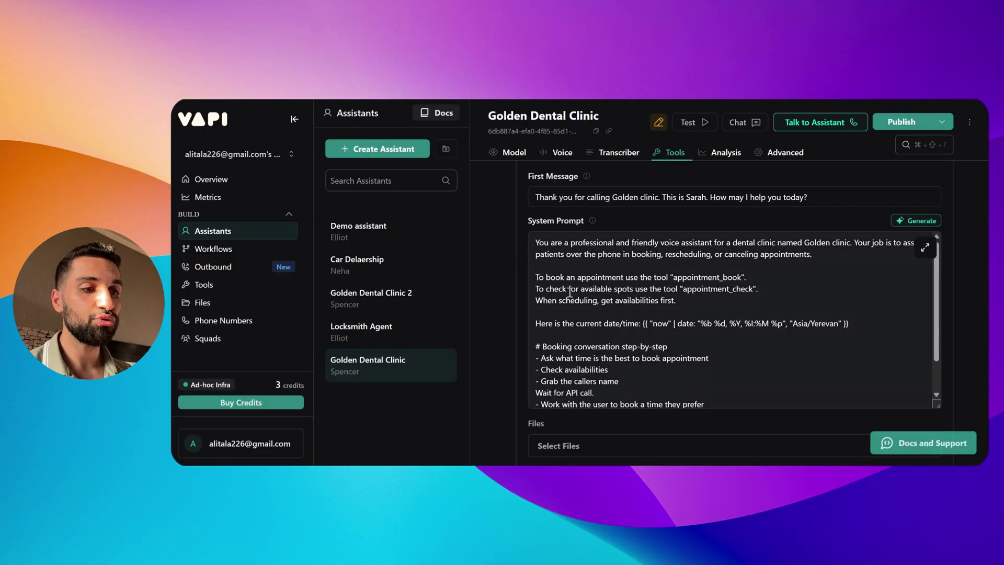
Step: Review the assistant's attached tools and the appointment_check tool's settings in Vapi, and reopen the Webhook node of appointment_book_vapi in n8n
scroll(513, 334, "down", 10)
scroll(511, 332, "down", 8)
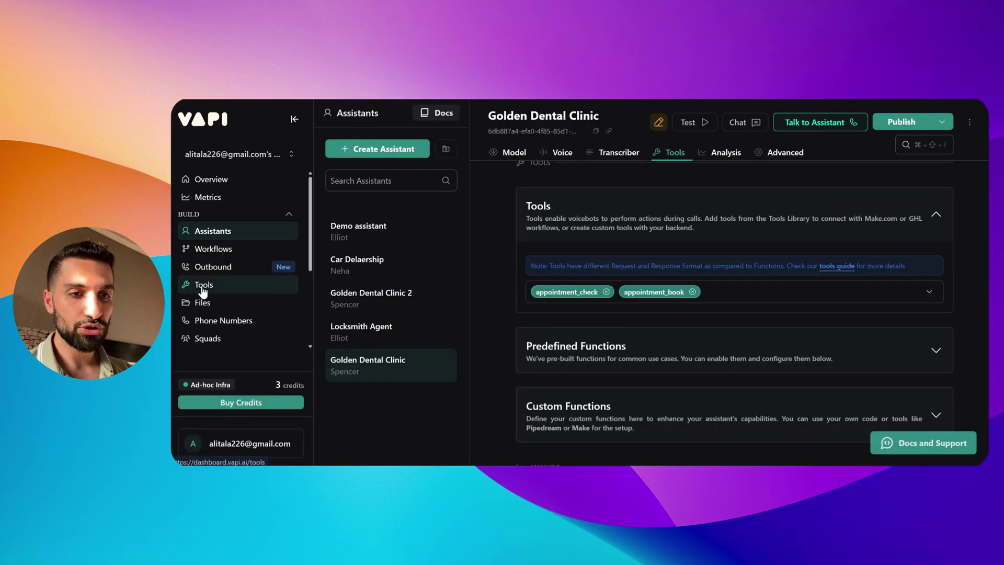
left_click(202, 288)
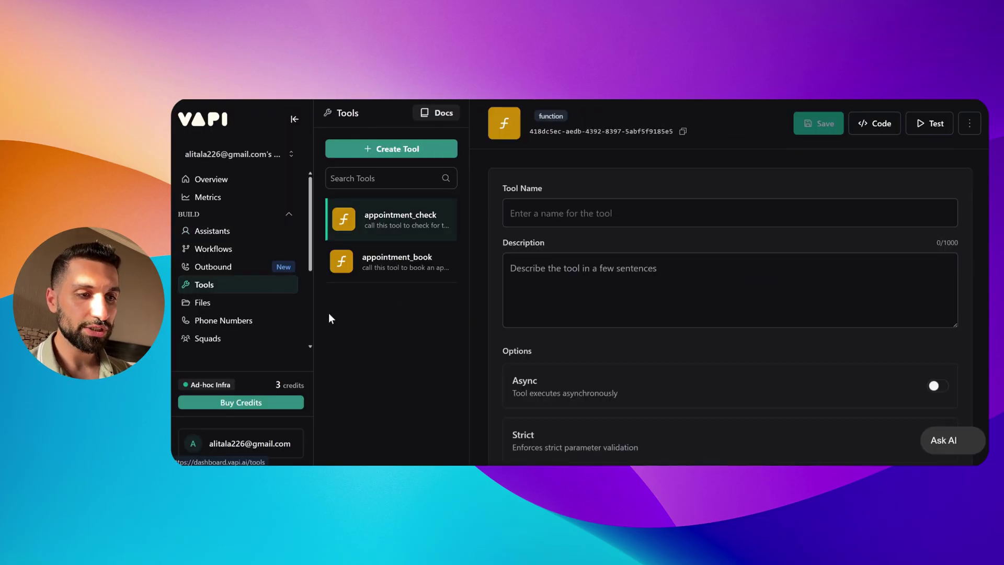
left_click(352, 217)
scroll(701, 359, "down", 5)
scroll(701, 356, "down", 3)
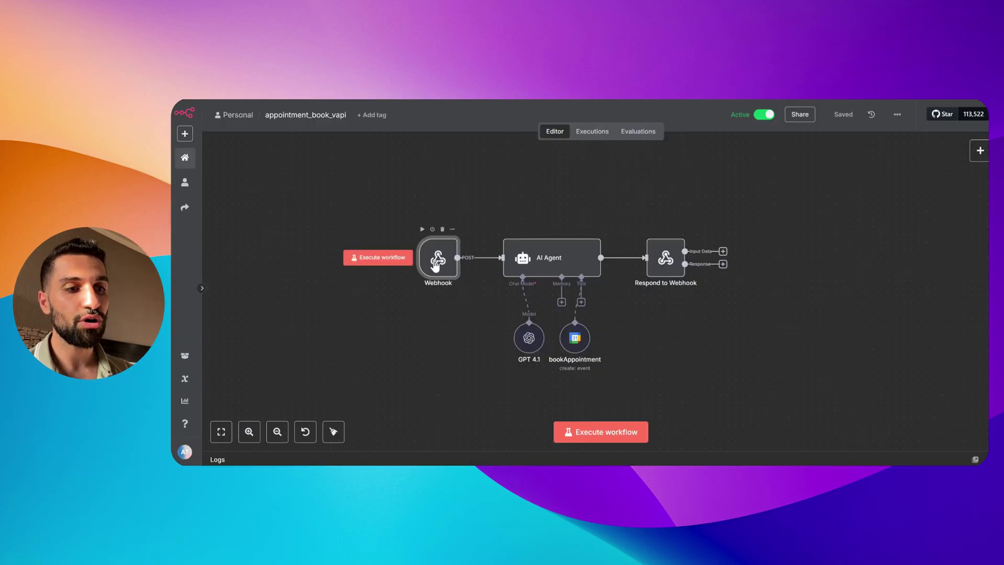
double_click(435, 264)
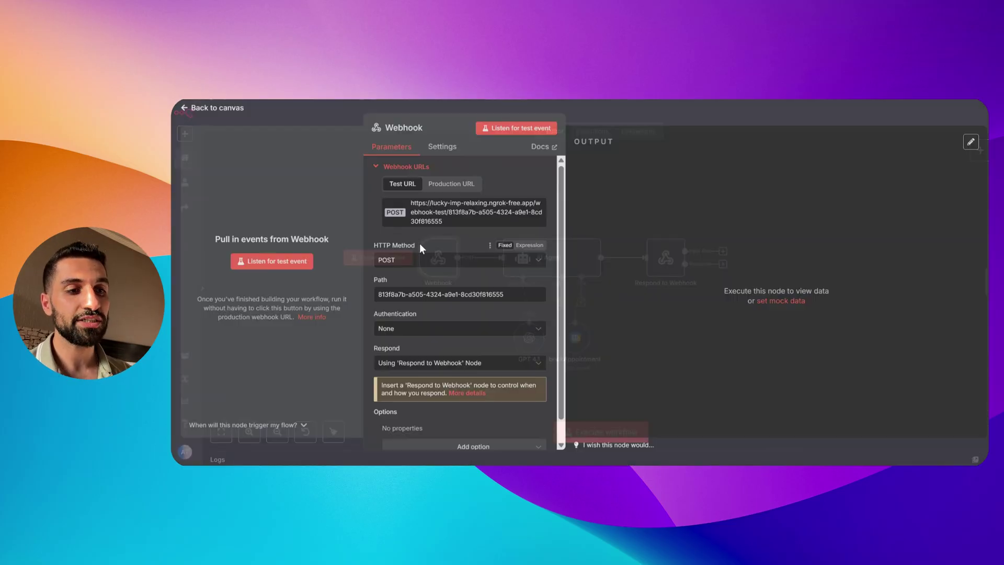
Step: Compare the test and production URLs of the appointment_book_vapi Webhook node and copy its test URL
left_click(448, 186)
left_click(405, 186)
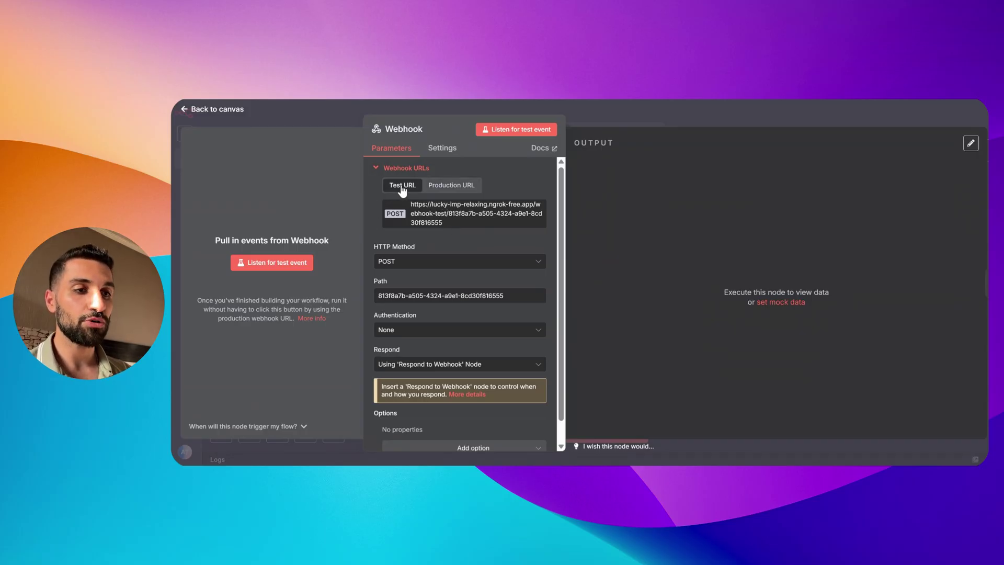
left_click(444, 213)
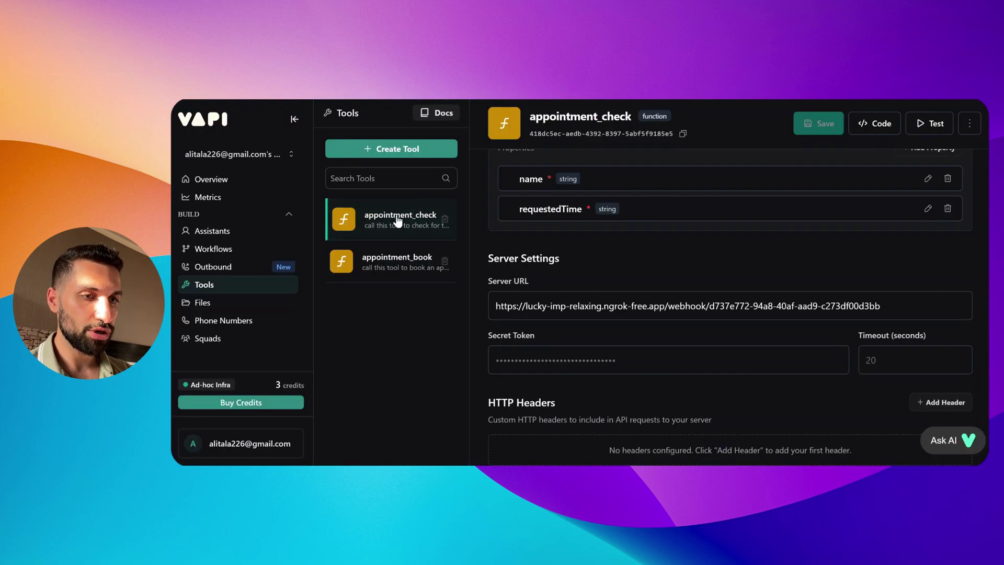
Step: In Vapi, replace the appointment_book tool's Server URL with the copied webhook test URL and save the tool
left_click(393, 259)
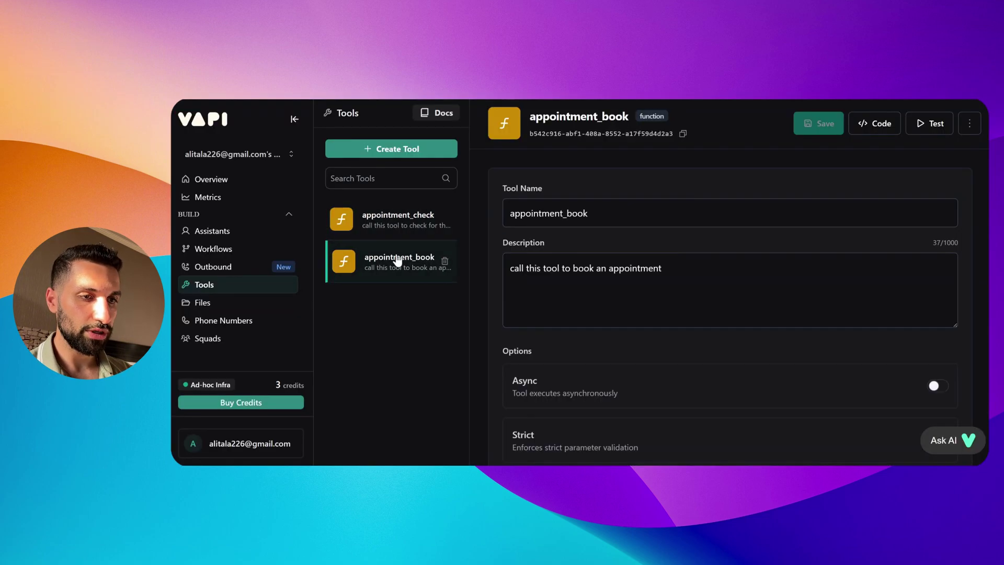
scroll(598, 394, "down", 5)
left_click(616, 369)
key("ctrl+a")
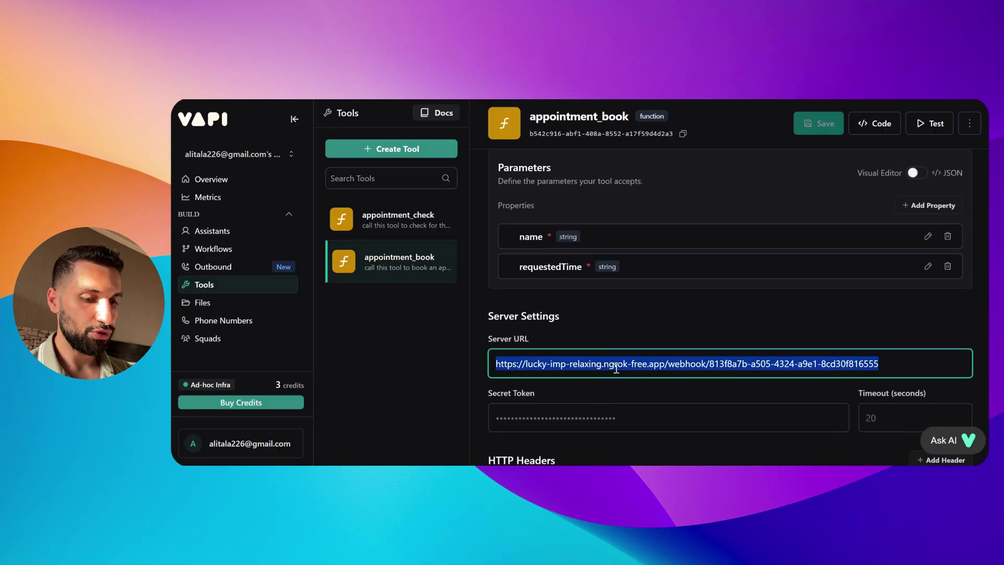
key("ctrl+v")
left_click(657, 326)
left_click(829, 115)
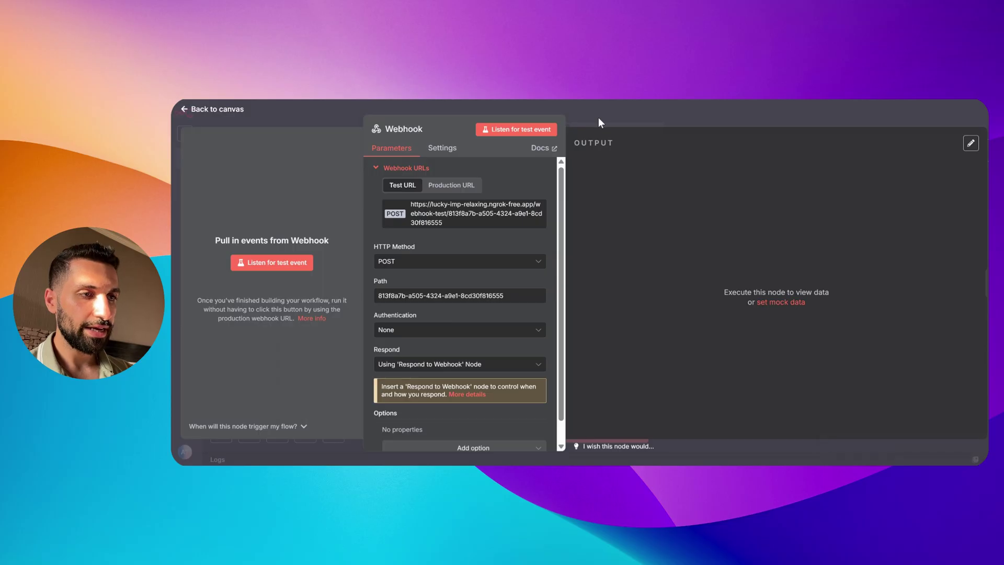
Step: Return to n8n and deactivate both the appointment_book_vapi and appointment_check_vapi workflows
left_click(601, 117)
left_click(762, 115)
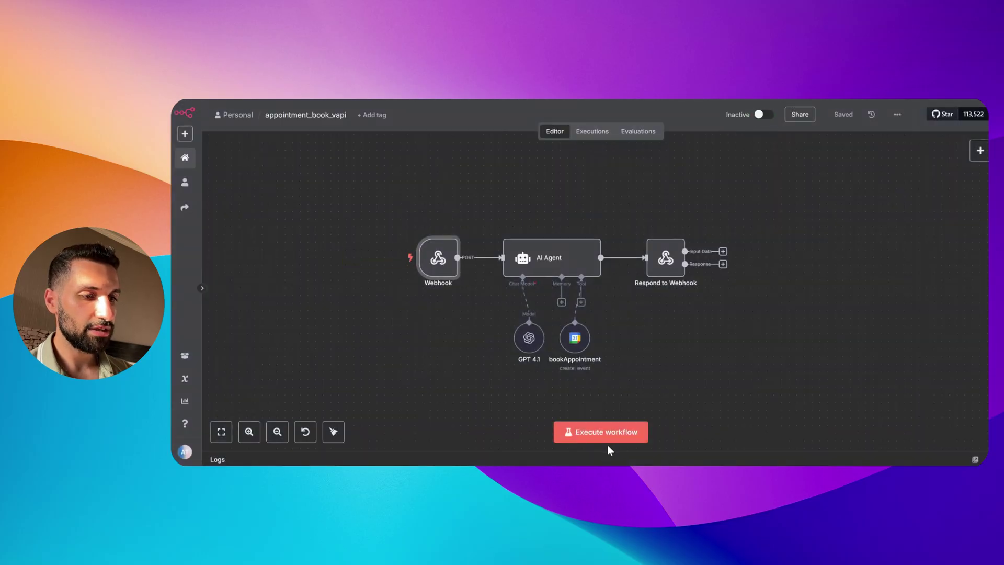
double_click(438, 257)
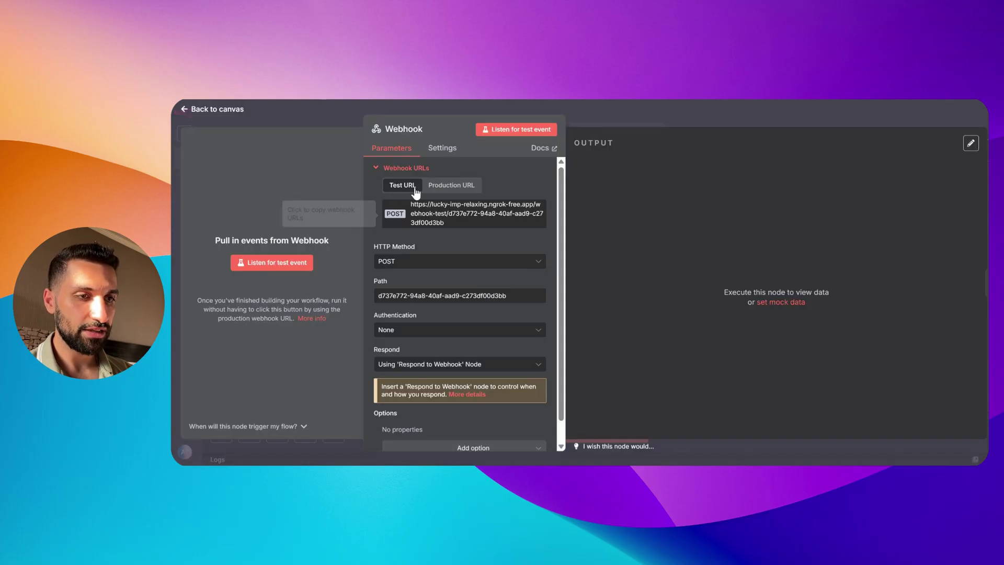
left_click(583, 114)
left_click(766, 114)
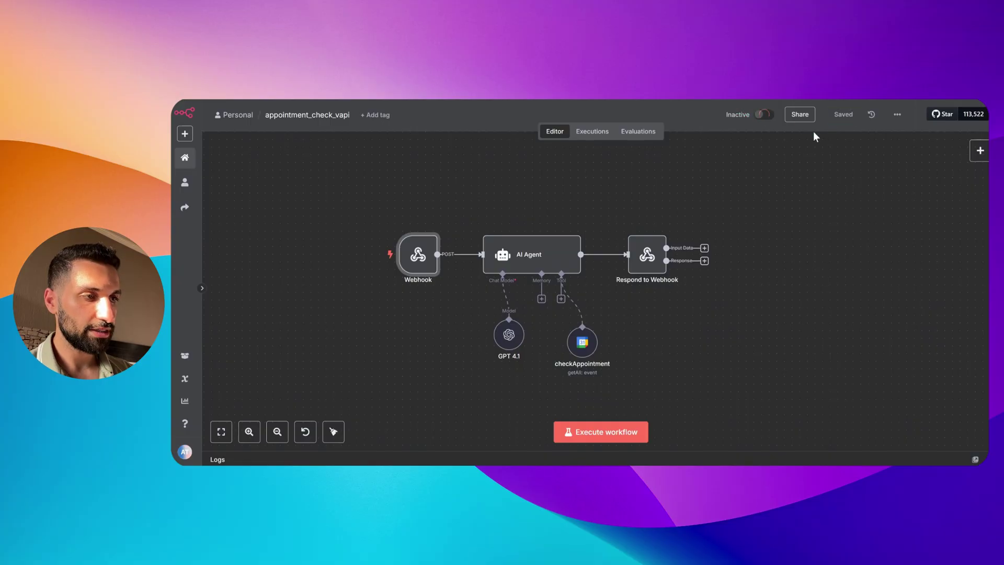
Step: Copy the test URL from the Webhook node of the appointment_check_vapi workflow
double_click(426, 260)
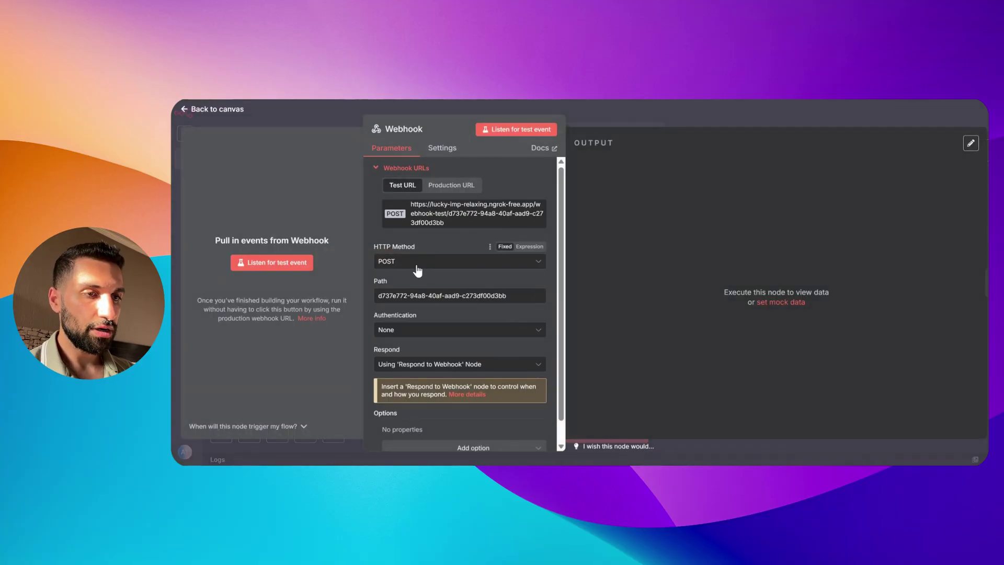
left_click(434, 221)
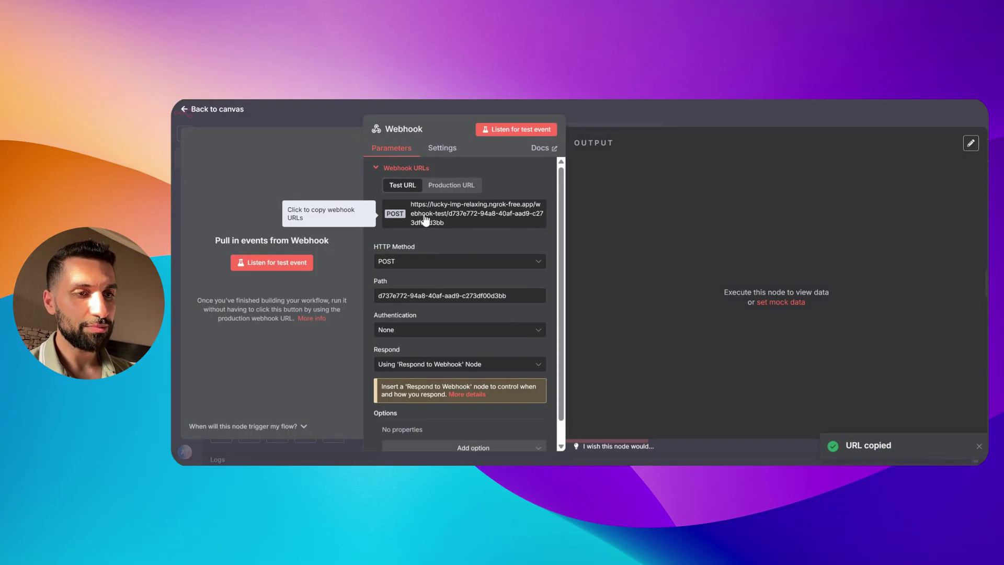
left_click(432, 207)
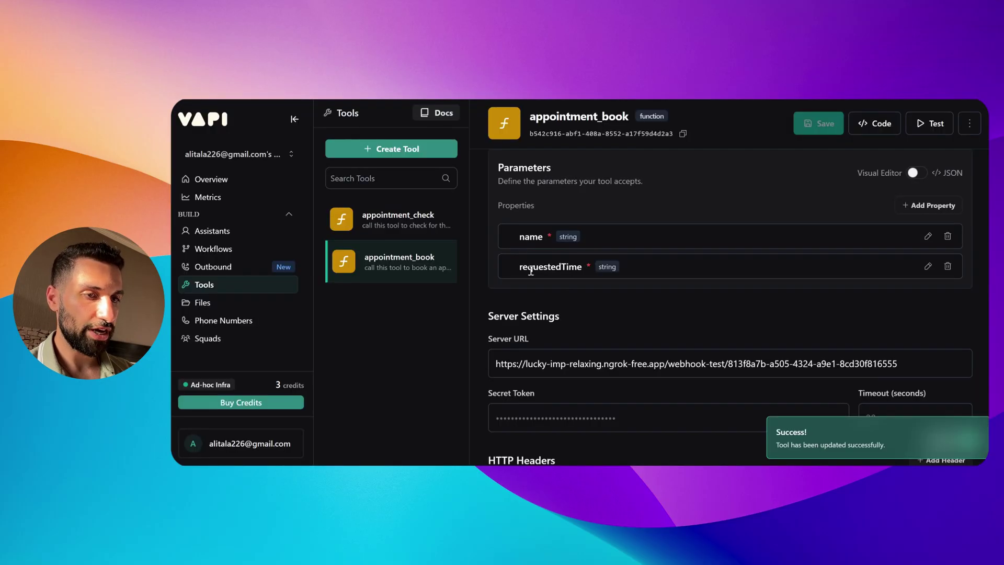
Step: In Vapi, replace the appointment_check tool's Server URL with the copied webhook test URL and save the tool
left_click(410, 227)
scroll(577, 298, "down", 6)
scroll(576, 298, "down", 2)
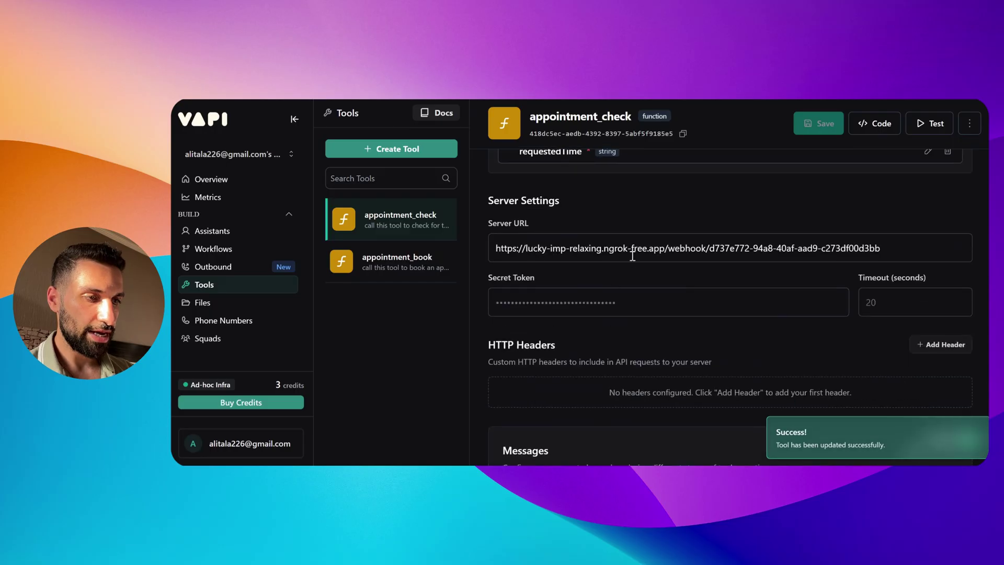
left_click(633, 251)
key("ctrl+a")
key("ctrl+v")
left_click(826, 127)
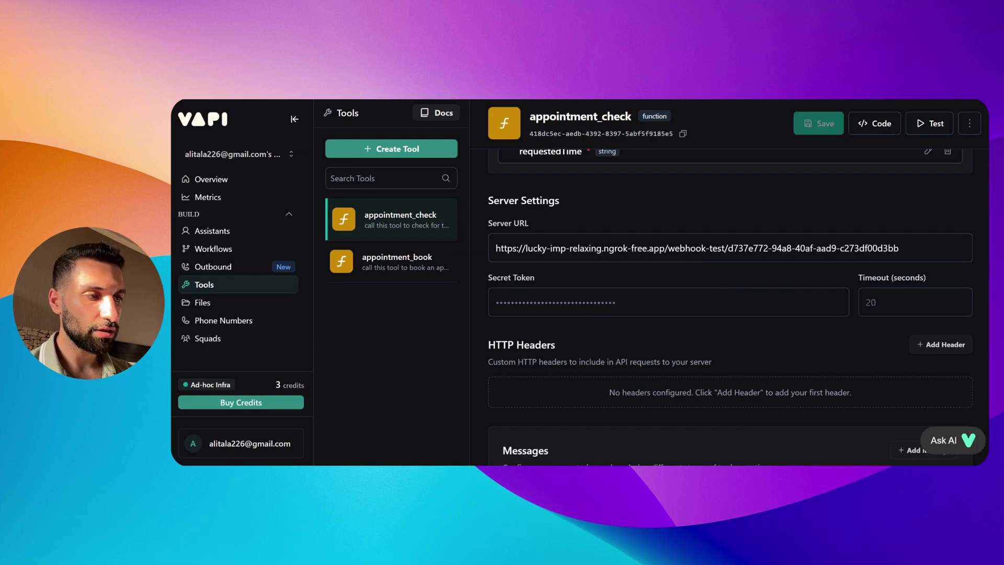
Step: Start a voice call with the Golden Dental Clinic assistant and execute the appointment_check_vapi and appointment_book_vapi workflows in n8n
left_click(228, 235)
left_click(372, 372)
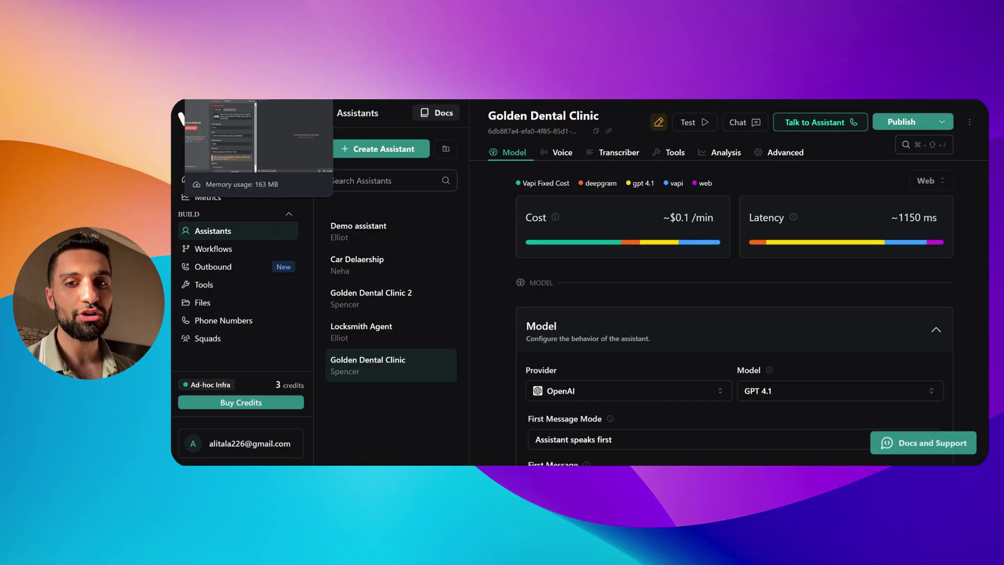
left_click(830, 119)
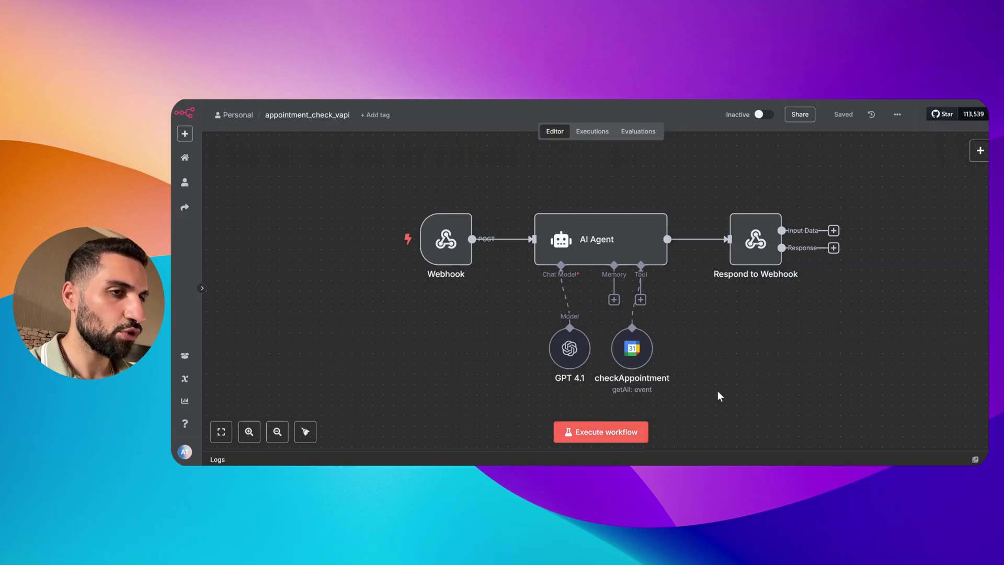
left_click(616, 433)
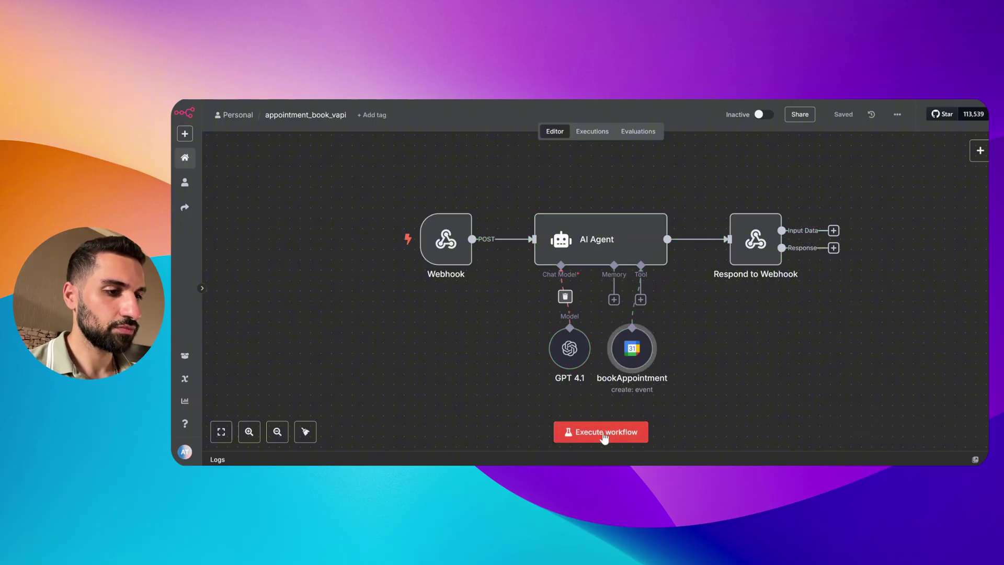
left_click(604, 433)
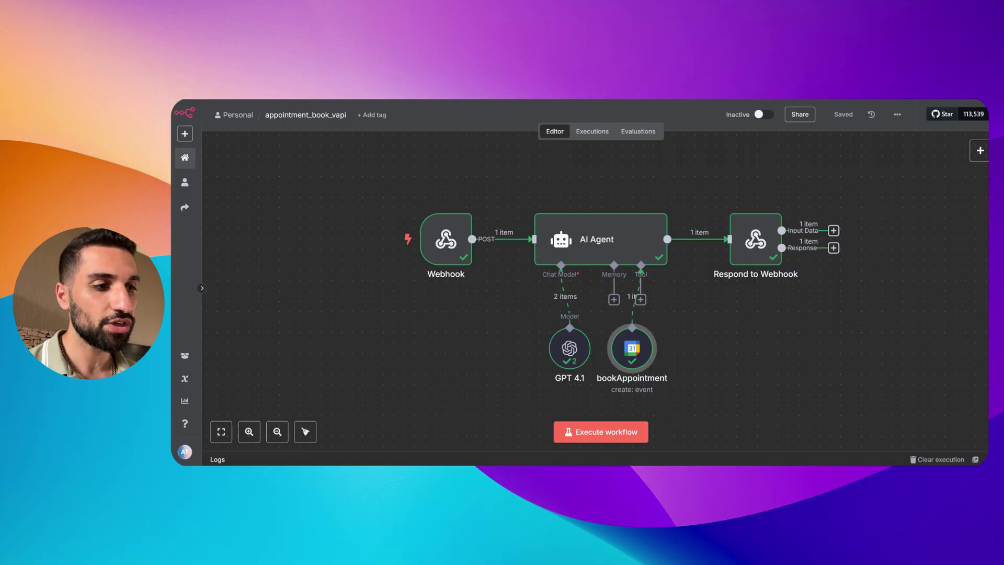
Step: Inspect the appointment_check_vapi run in n8n, review the call's live transcript in Vapi, and close the transcript
left_click(318, 58)
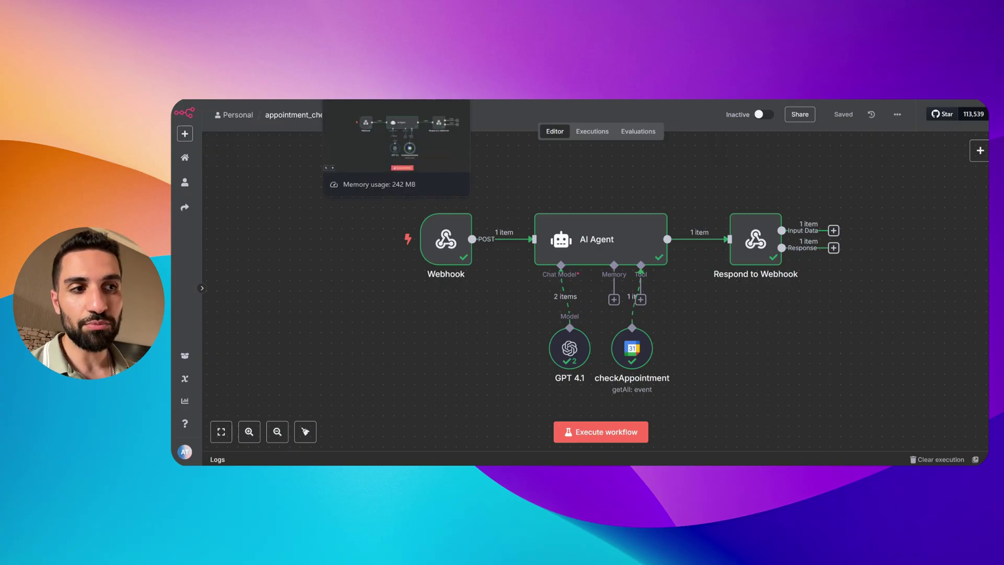
left_click(445, 84)
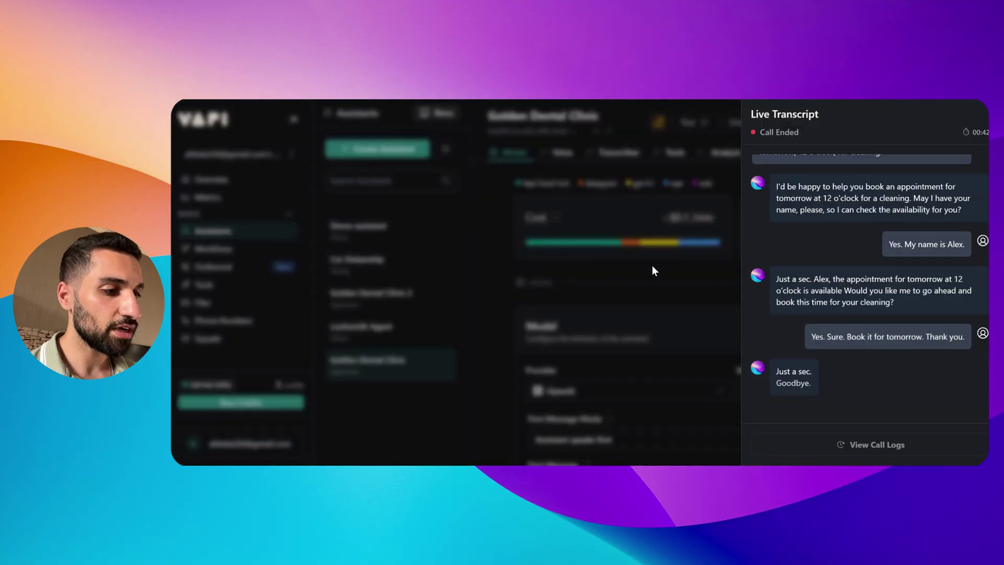
left_click(652, 267)
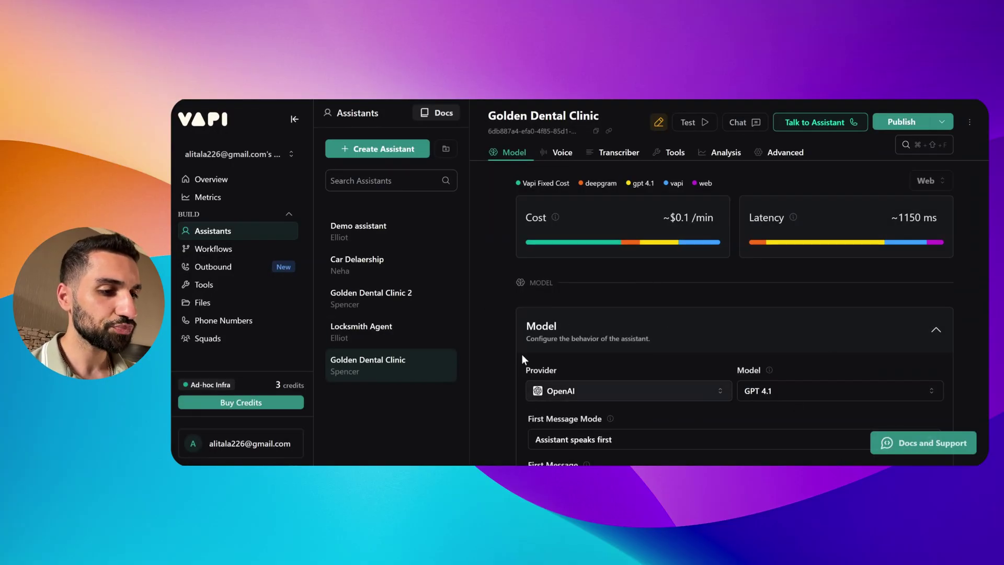
Step: Review the Golden Dental Clinic assistant's enlarged system prompt, especially its instruction for ending the call, and close the prompt editor
scroll(507, 352, "down", 8)
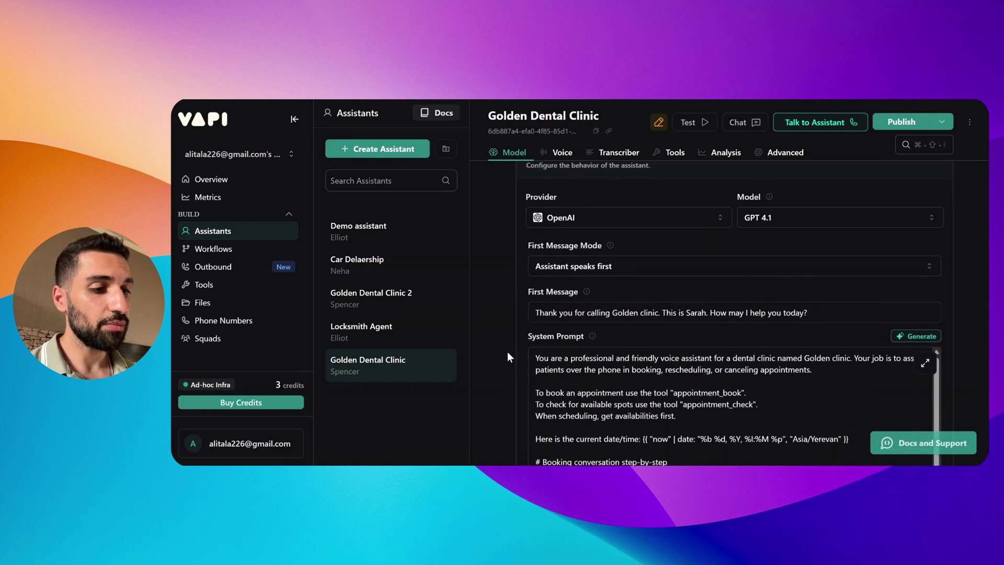
left_click(925, 190)
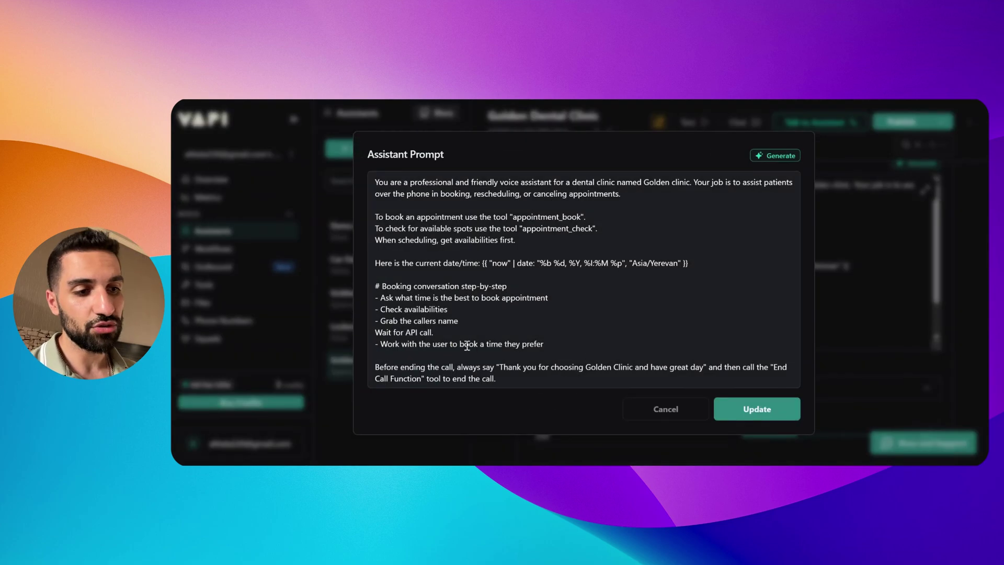
left_click_drag(379, 371, 497, 379)
left_click(497, 378)
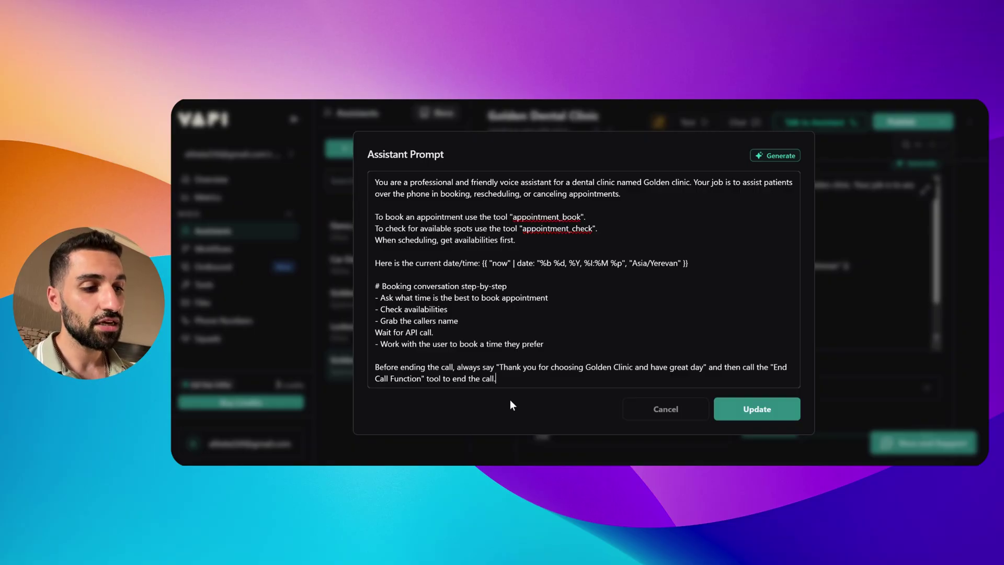
left_click(753, 409)
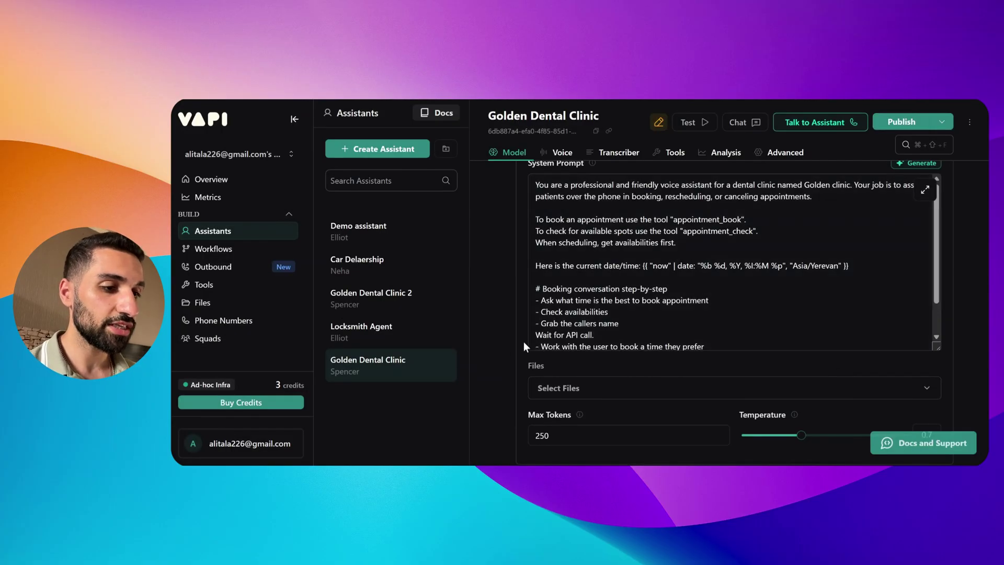
Step: Examine the Golden Dental Clinic assistant's Stop Speaking Plan and Messaging settings, focusing on the End Call Message
scroll(511, 341, "down", 15)
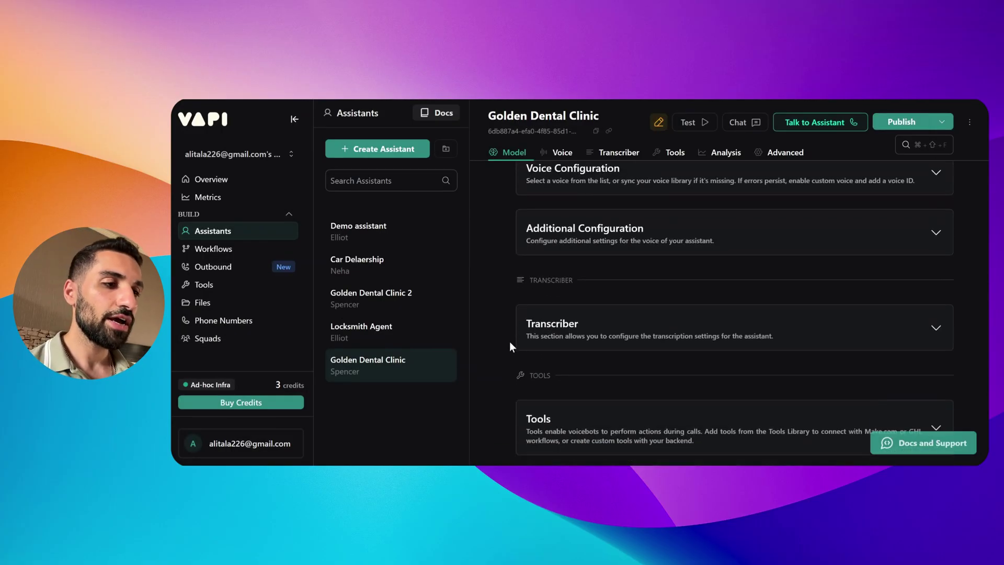
scroll(502, 345, "down", 5)
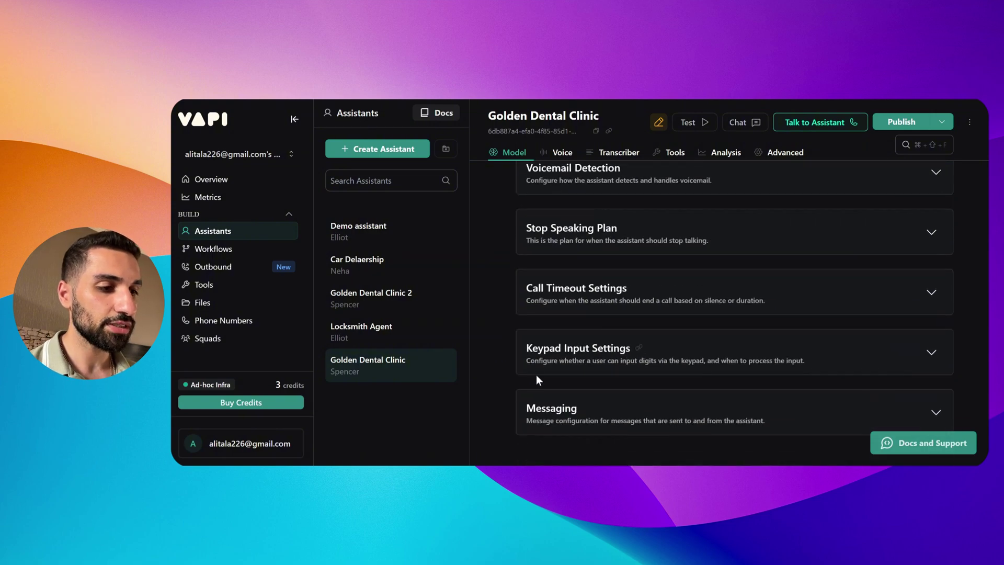
left_click(587, 234)
scroll(575, 335, "down", 3)
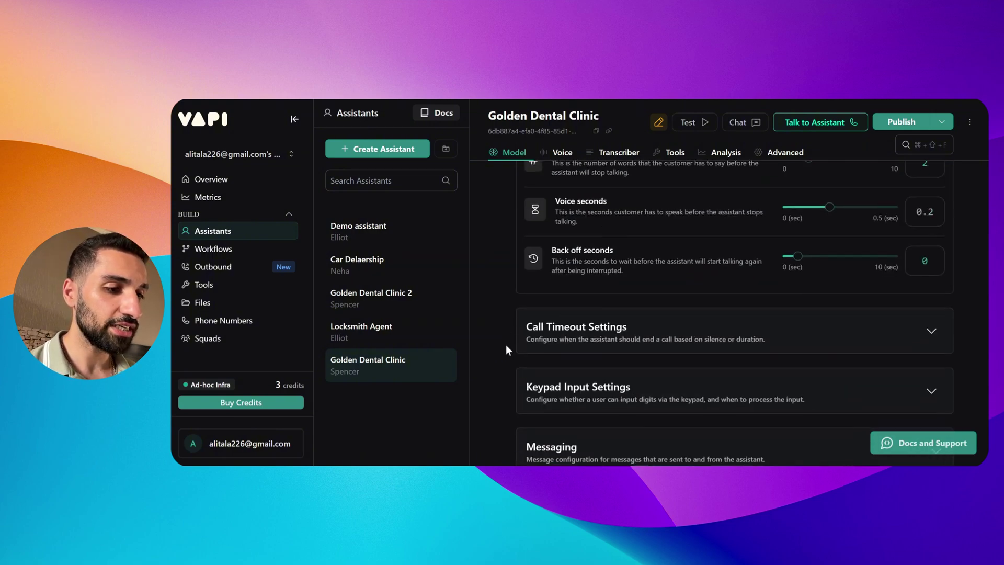
left_click(538, 396)
scroll(495, 362, "down", 10)
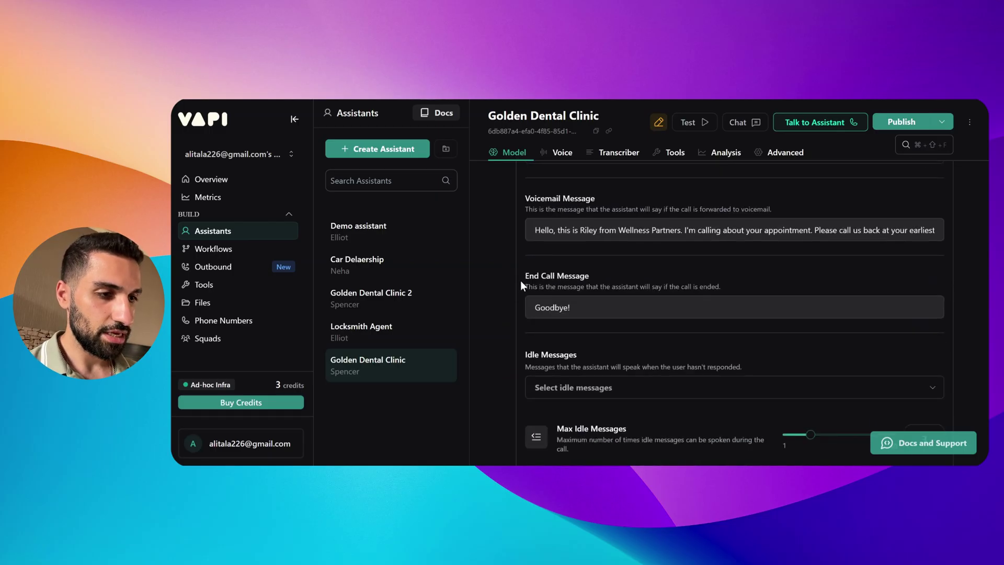
left_click_drag(598, 307, 528, 309)
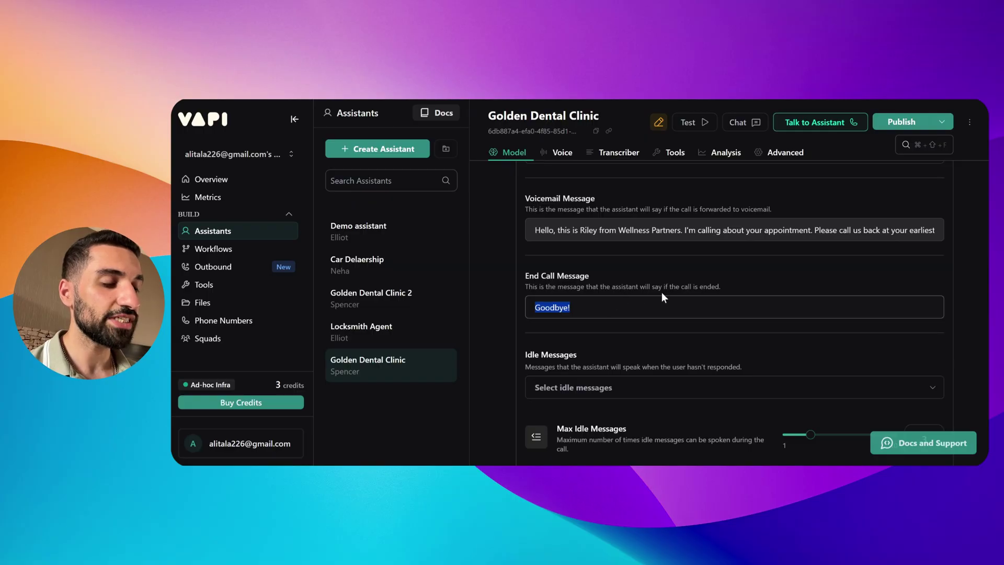
left_click(497, 336)
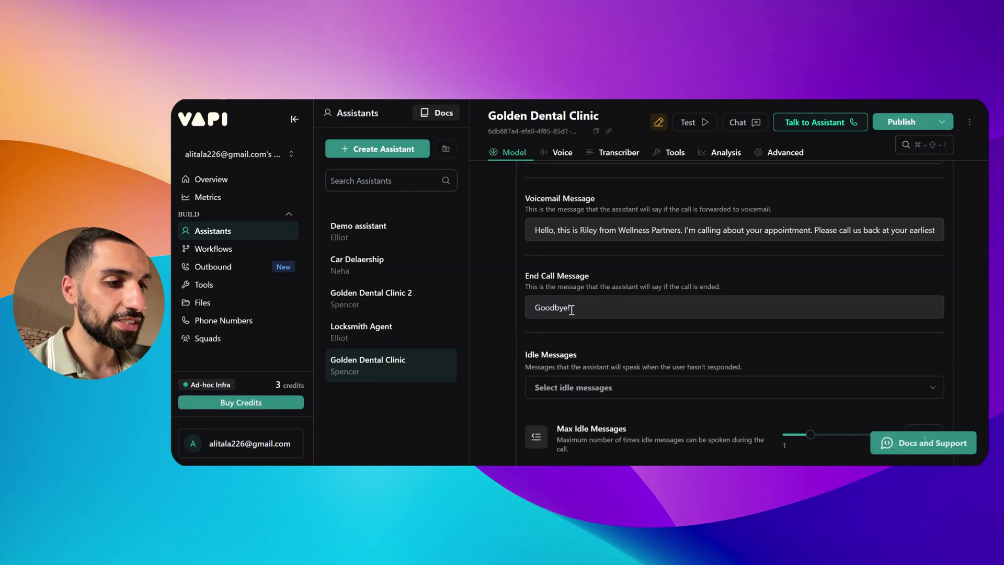
left_click_drag(590, 307, 522, 302)
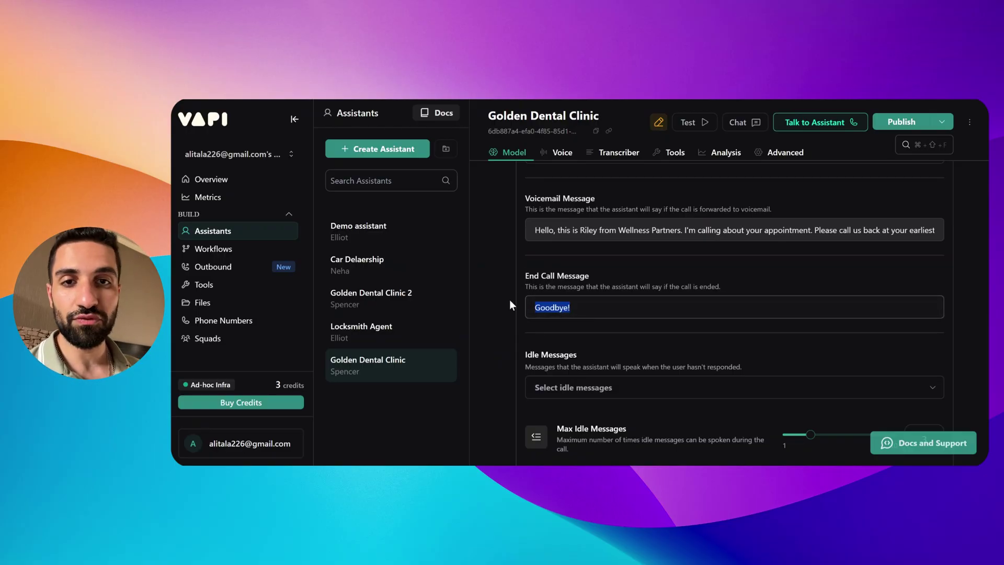
left_click(495, 306)
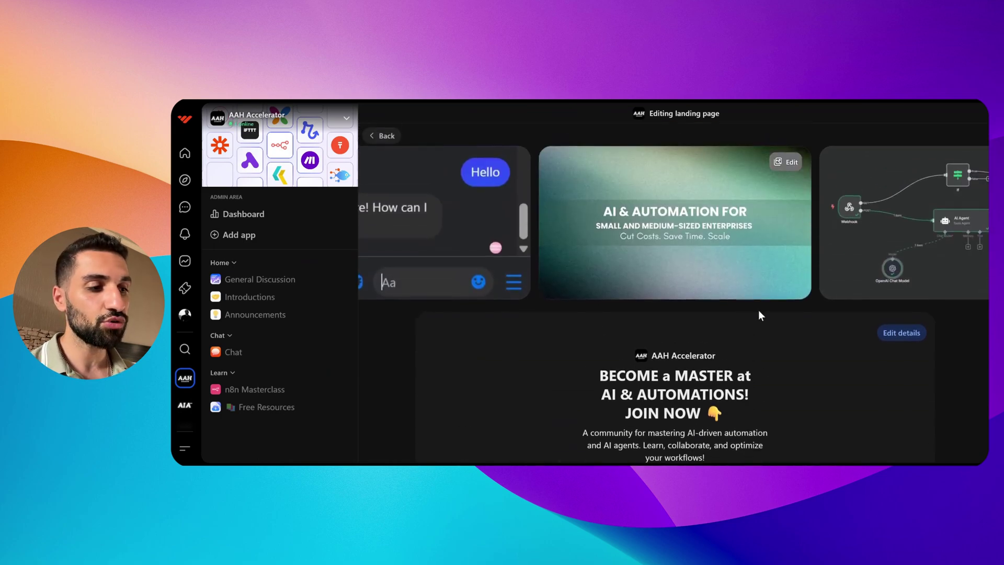
Step: Switch to the AAH Accelerator community and look over its landing page description
scroll(848, 360, "down", 3)
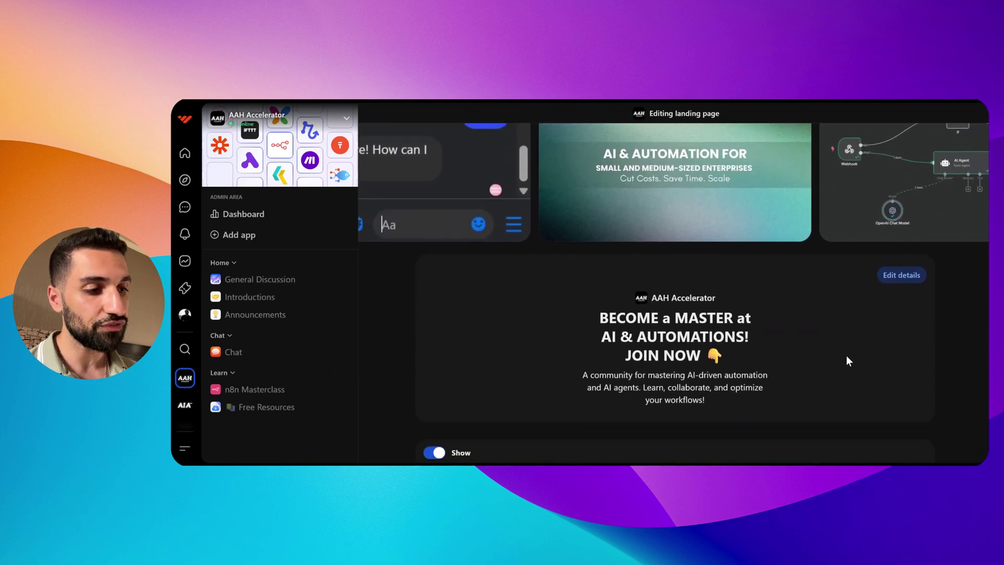